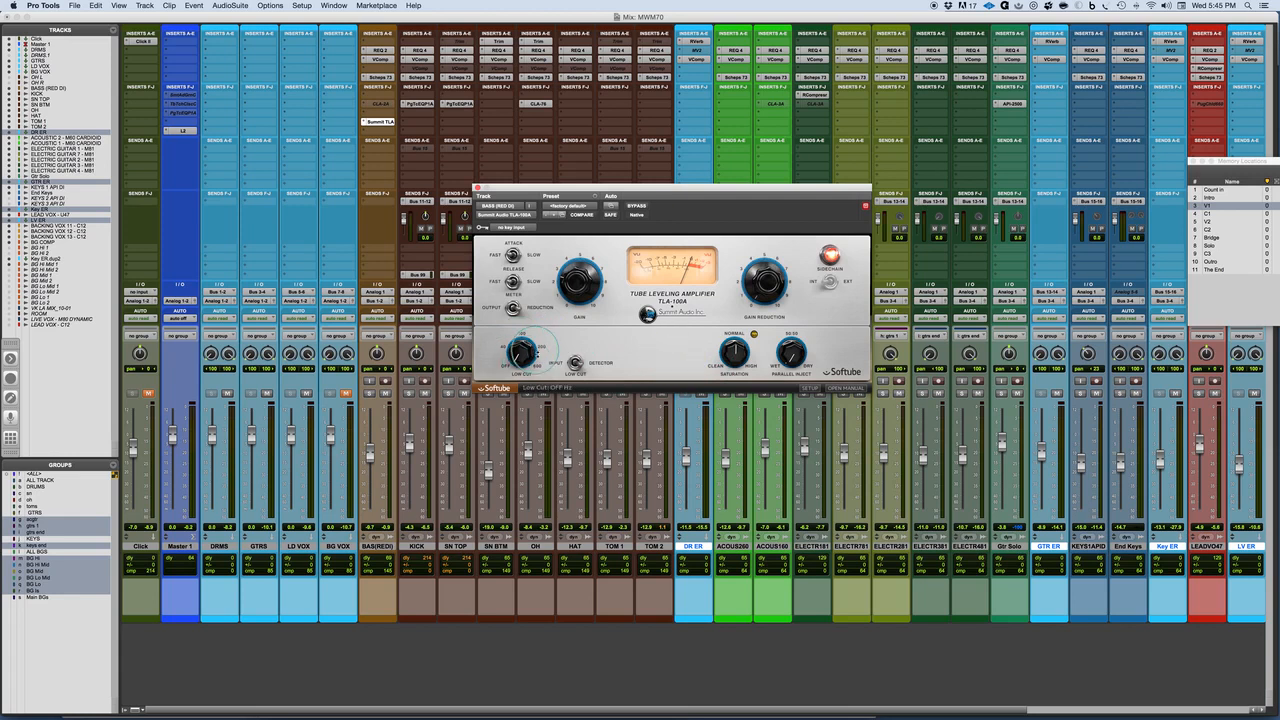
Switch the TLA-100A's Low Cut routing to Input and back to Detector
left_click(555, 364)
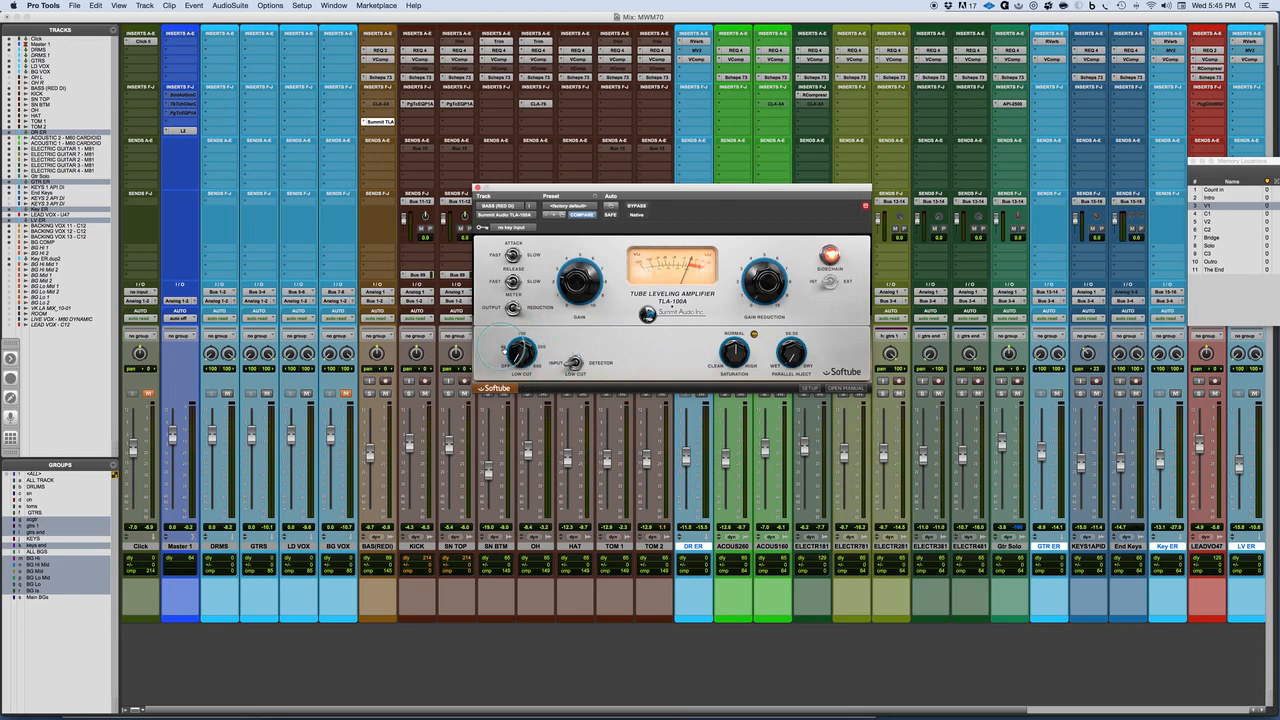
left_click(597, 364)
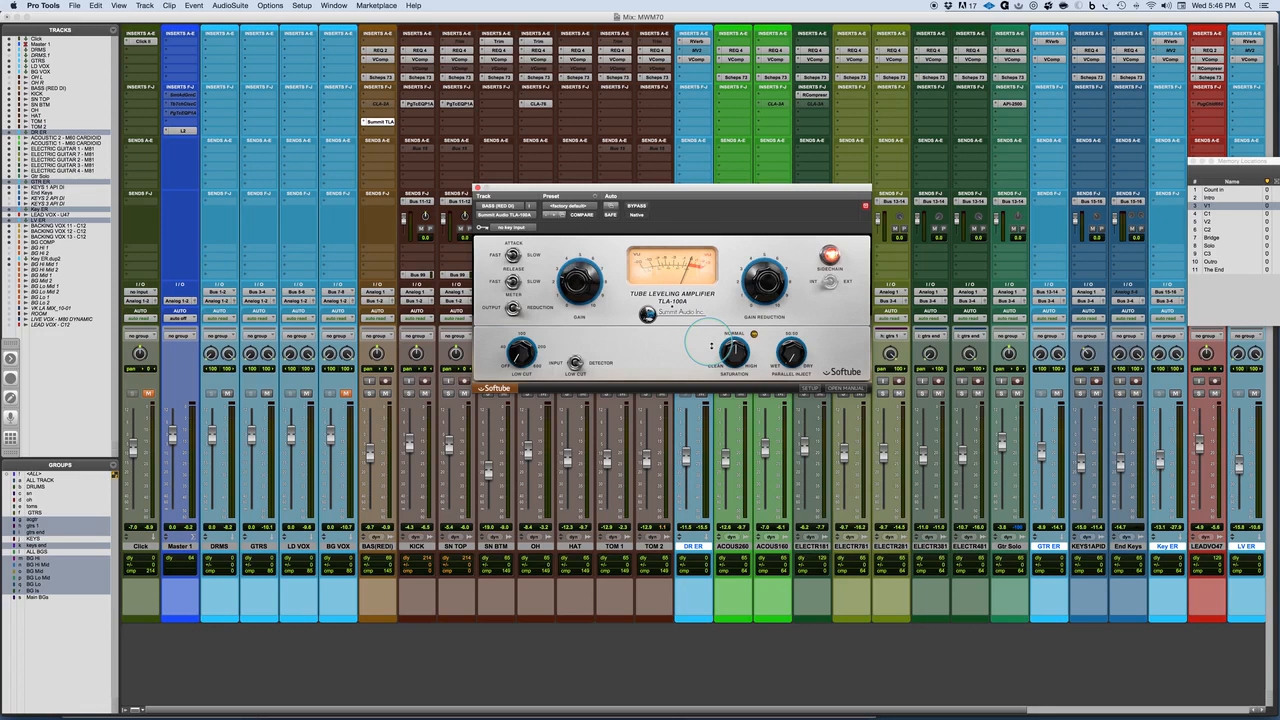
Mute GTRS, solo the BASS (RED DI) track, and compare its sound with the TLA-100A bypassed and engaged
mouse_move(724, 354)
mouse_move(778, 356)
left_click(267, 393)
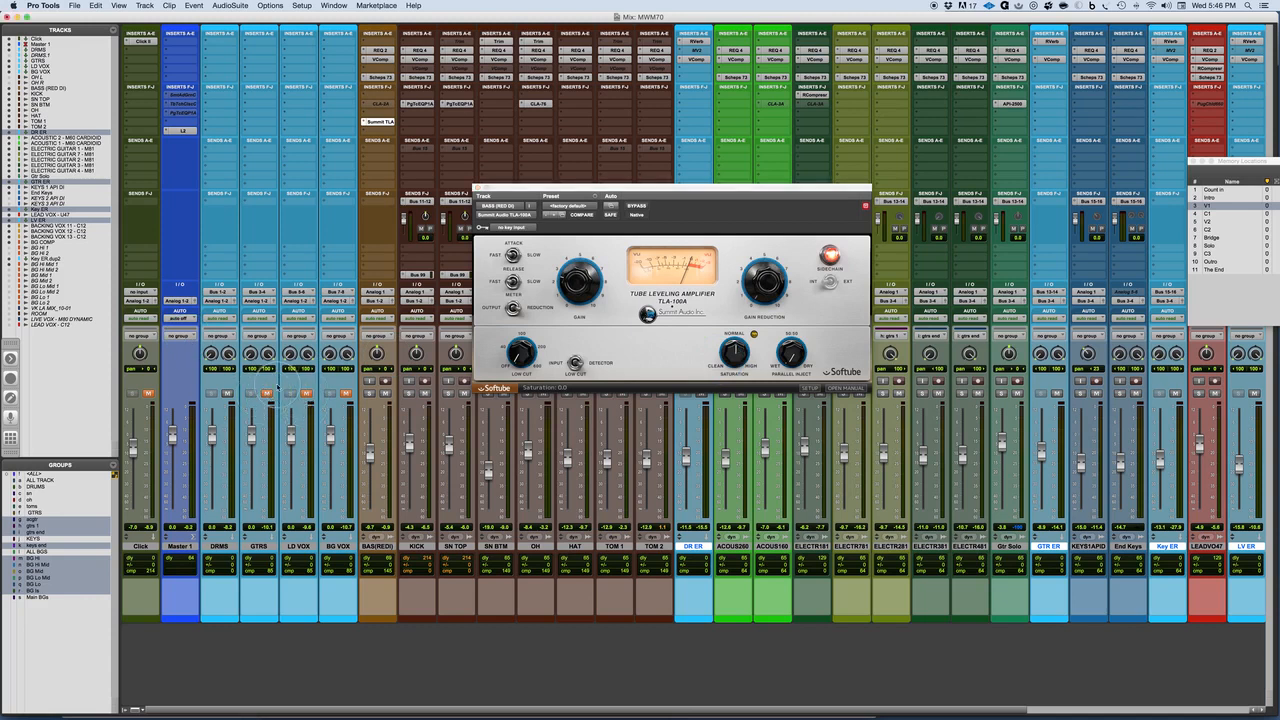
left_click(368, 393)
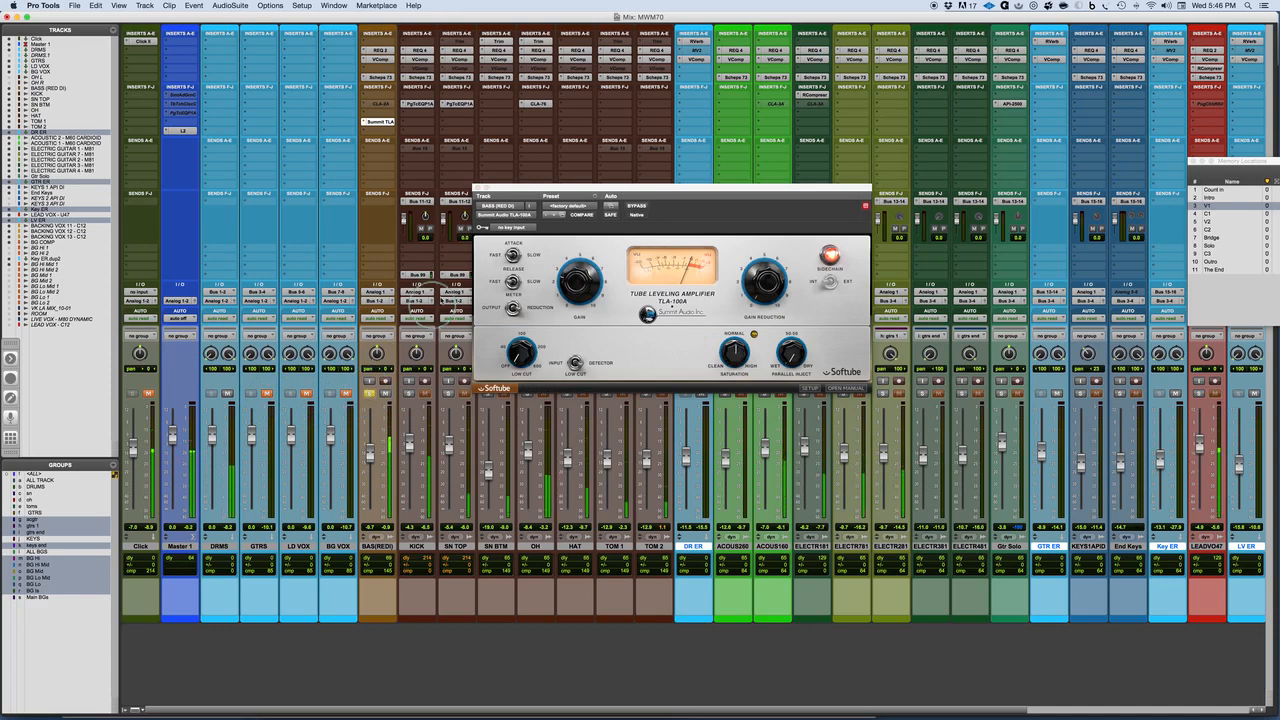
left_click(634, 205)
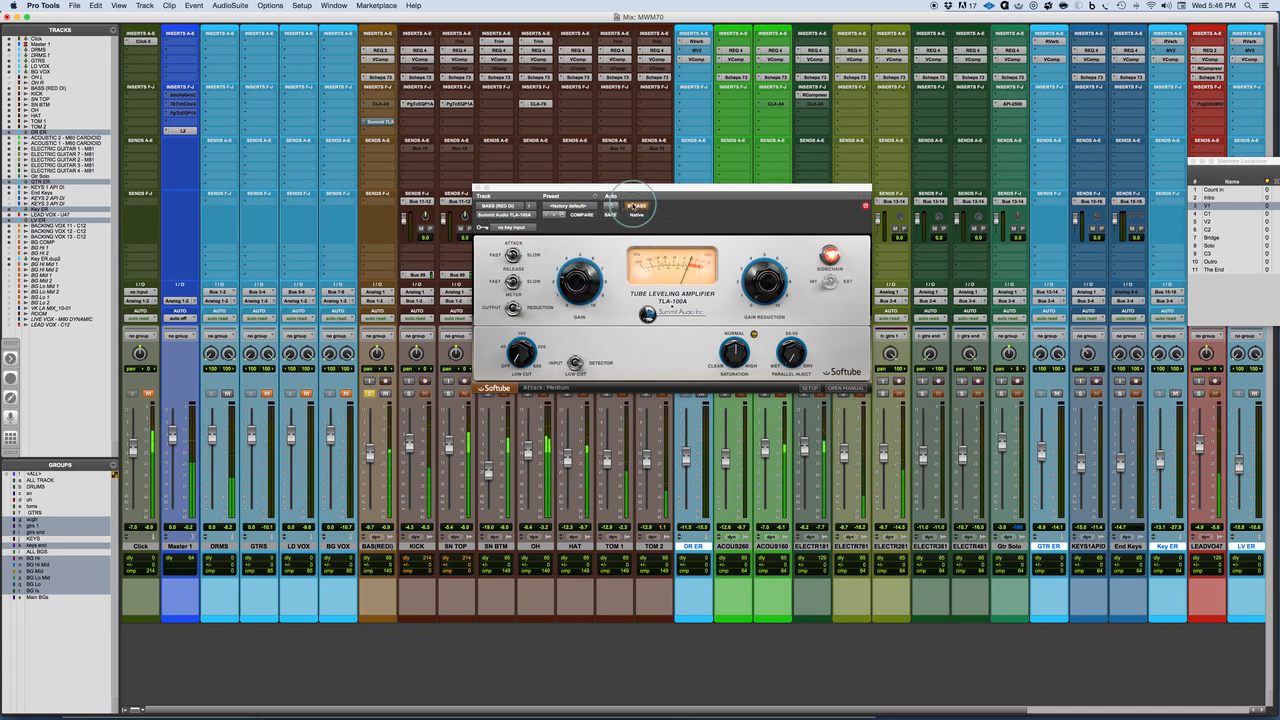
left_click(634, 205)
Set the bass compressor's attack to Fast, its release to Slow, and its gain reduction to 1.8
left_click_drag(757, 285, 745, 258)
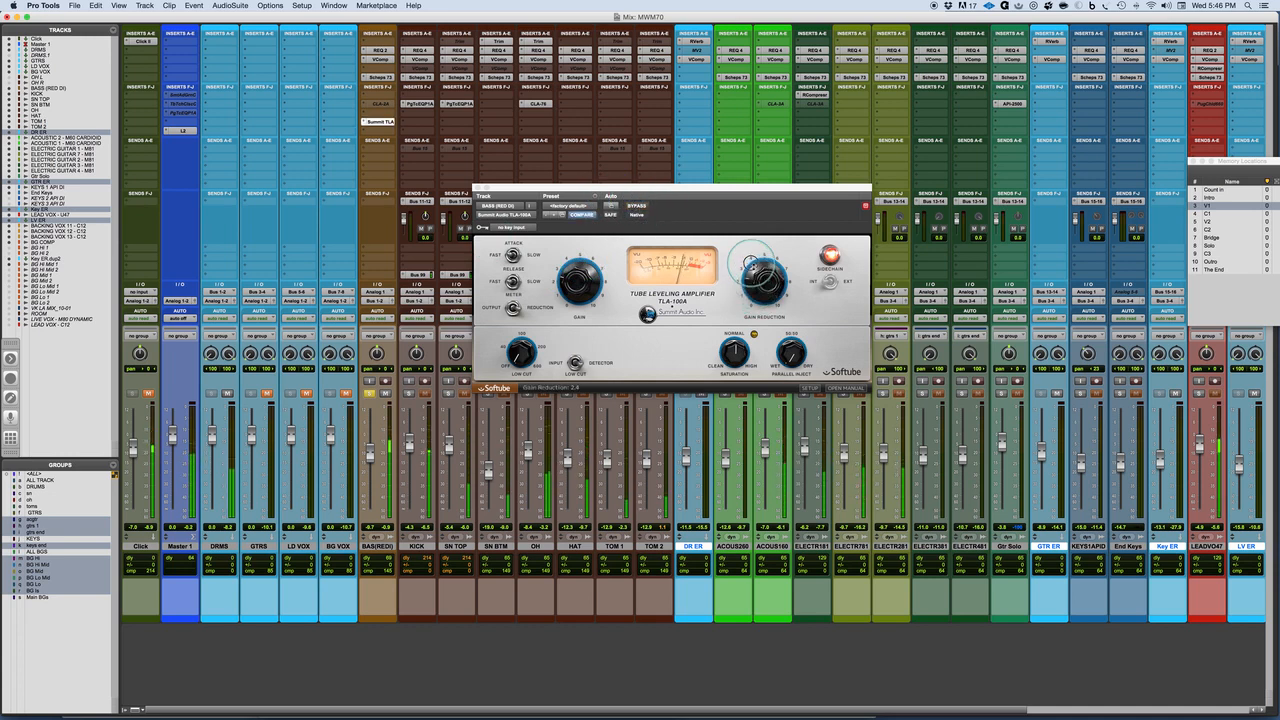
left_click_drag(746, 260, 748, 272)
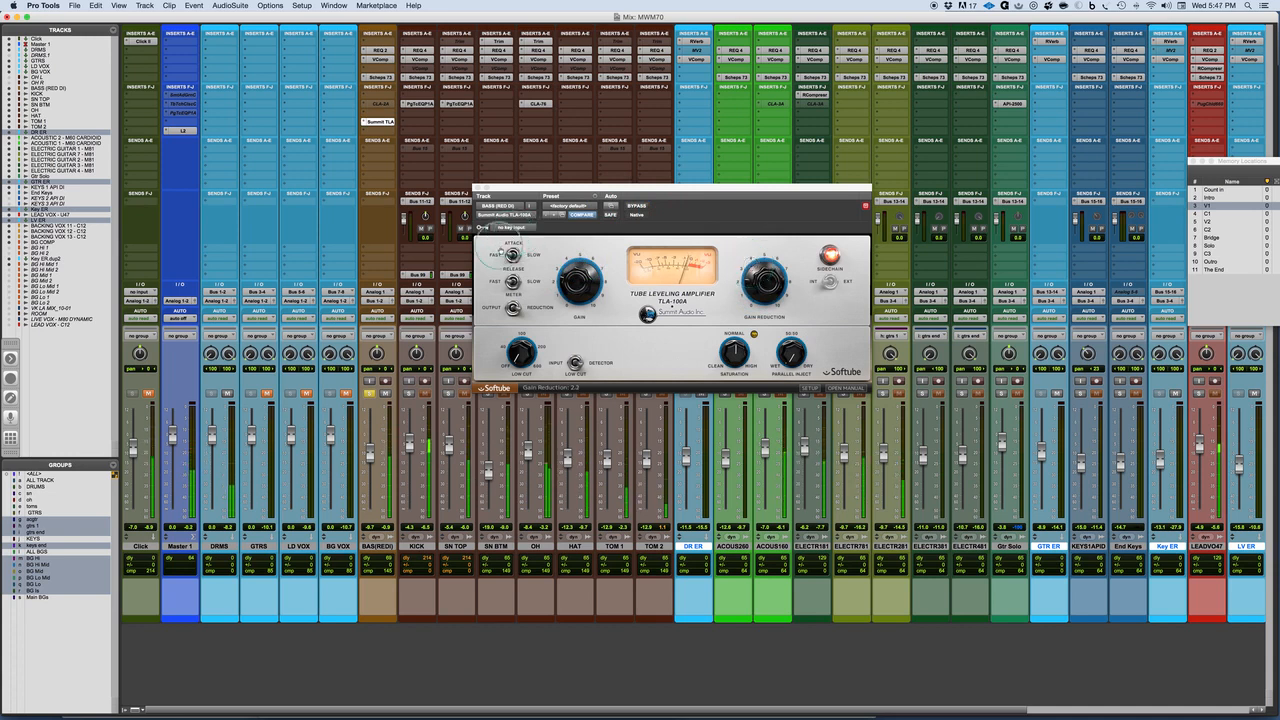
left_click(513, 255)
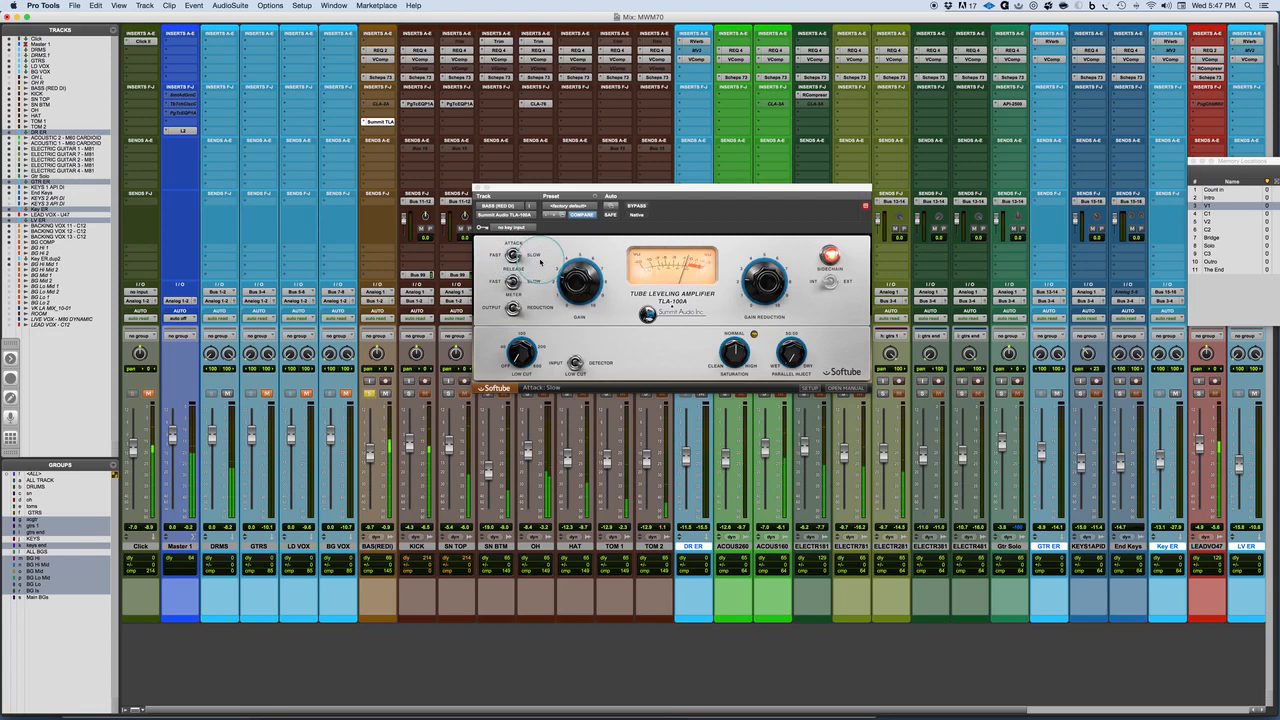
left_click_drag(745, 285, 744, 281)
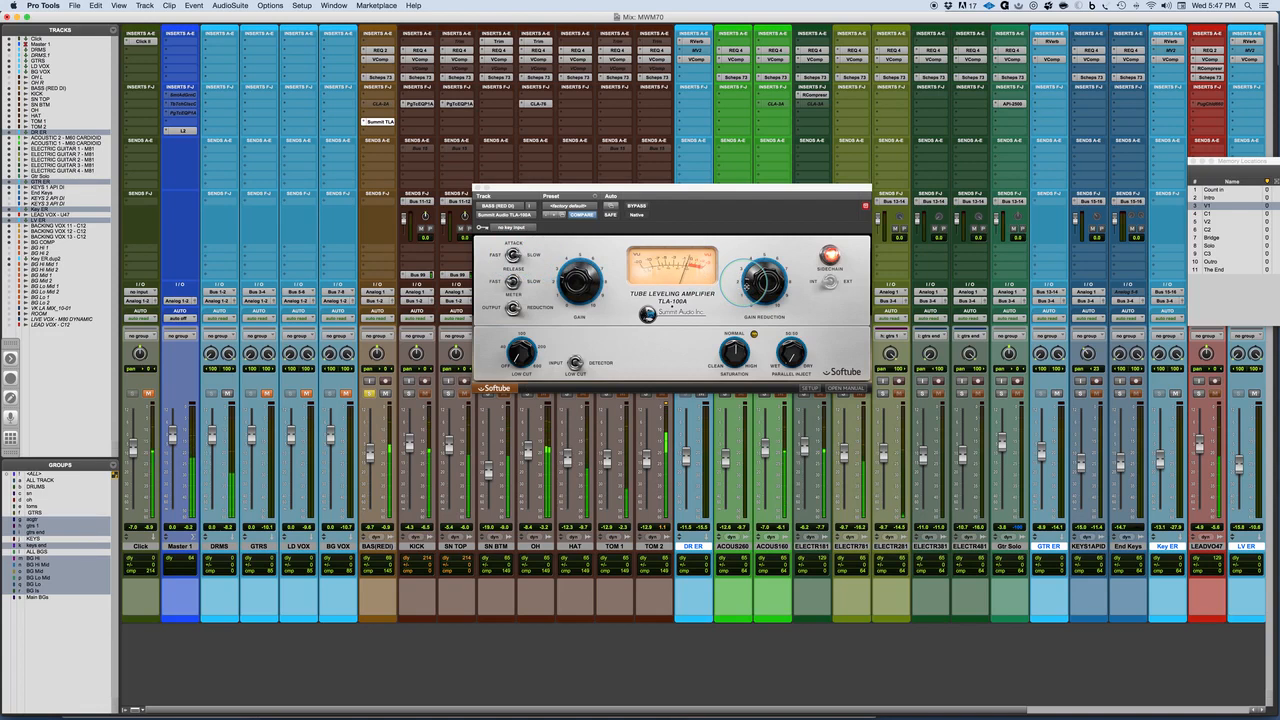
left_click(511, 255)
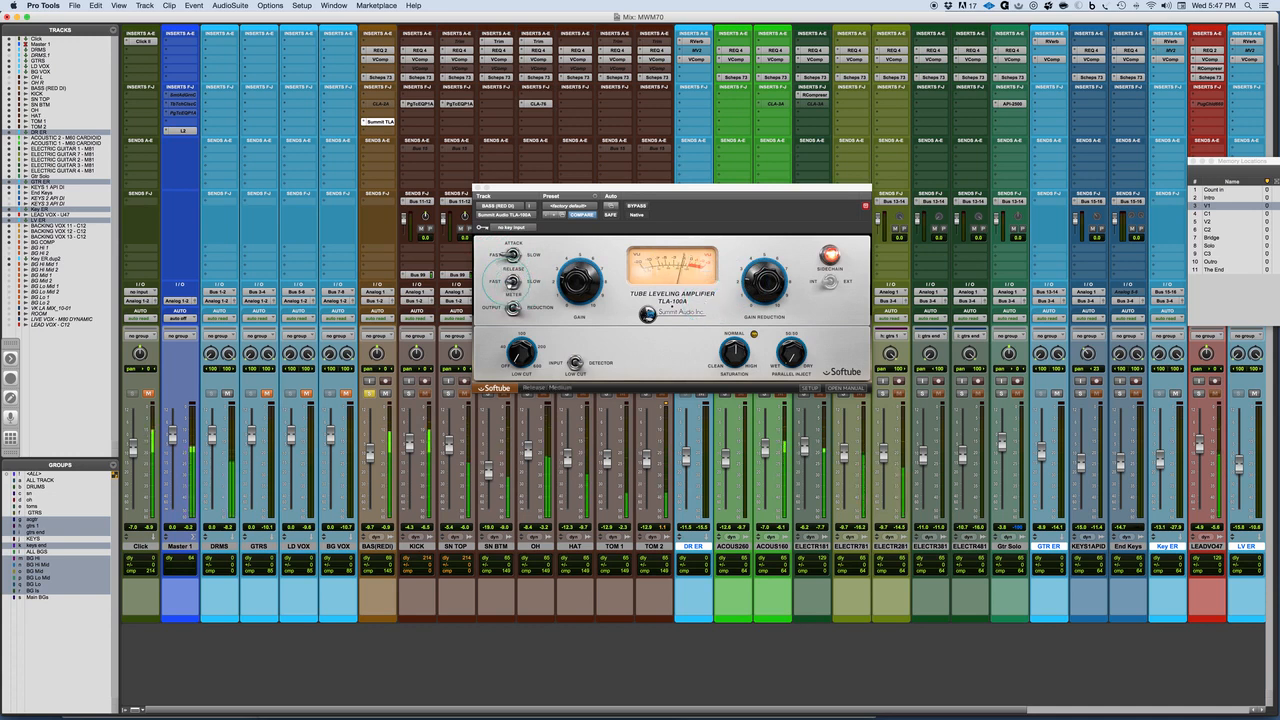
left_click(536, 284)
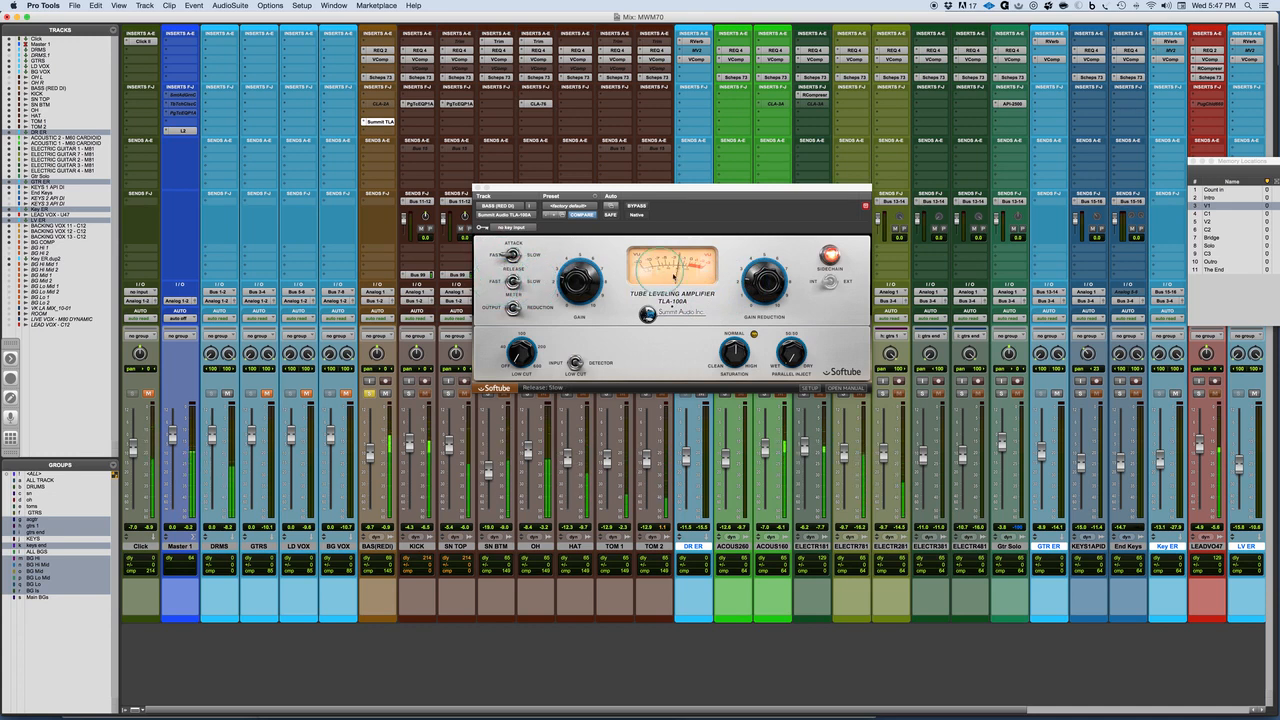
left_click_drag(760, 284, 759, 291)
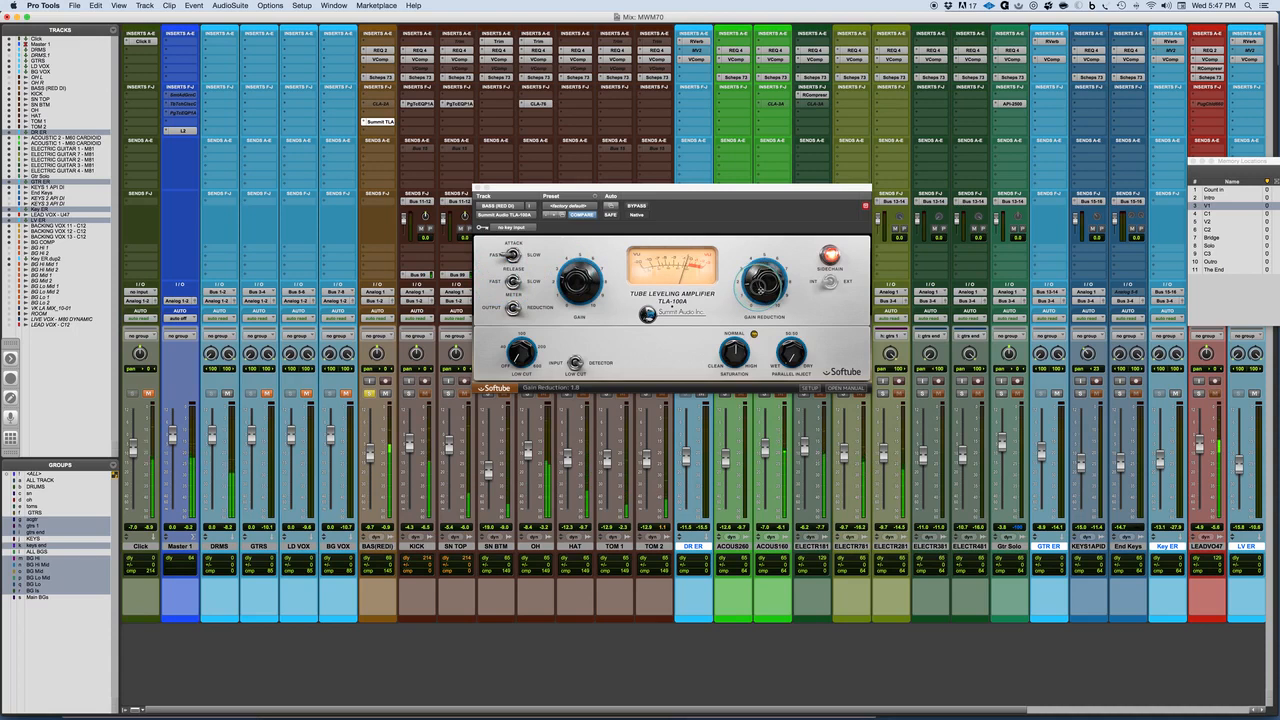
Compare the soloed bass with the TLA-100A bypassed and engaged
left_click(638, 206)
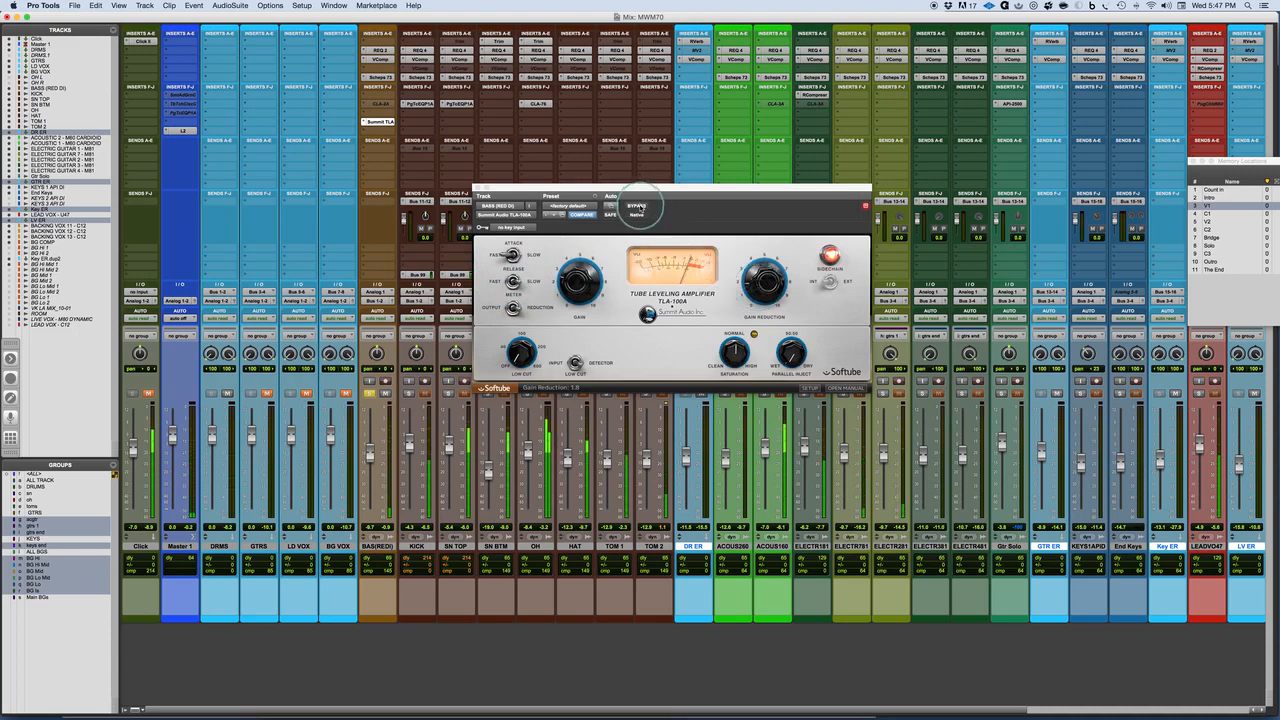
left_click(639, 206)
left_click(639, 206)
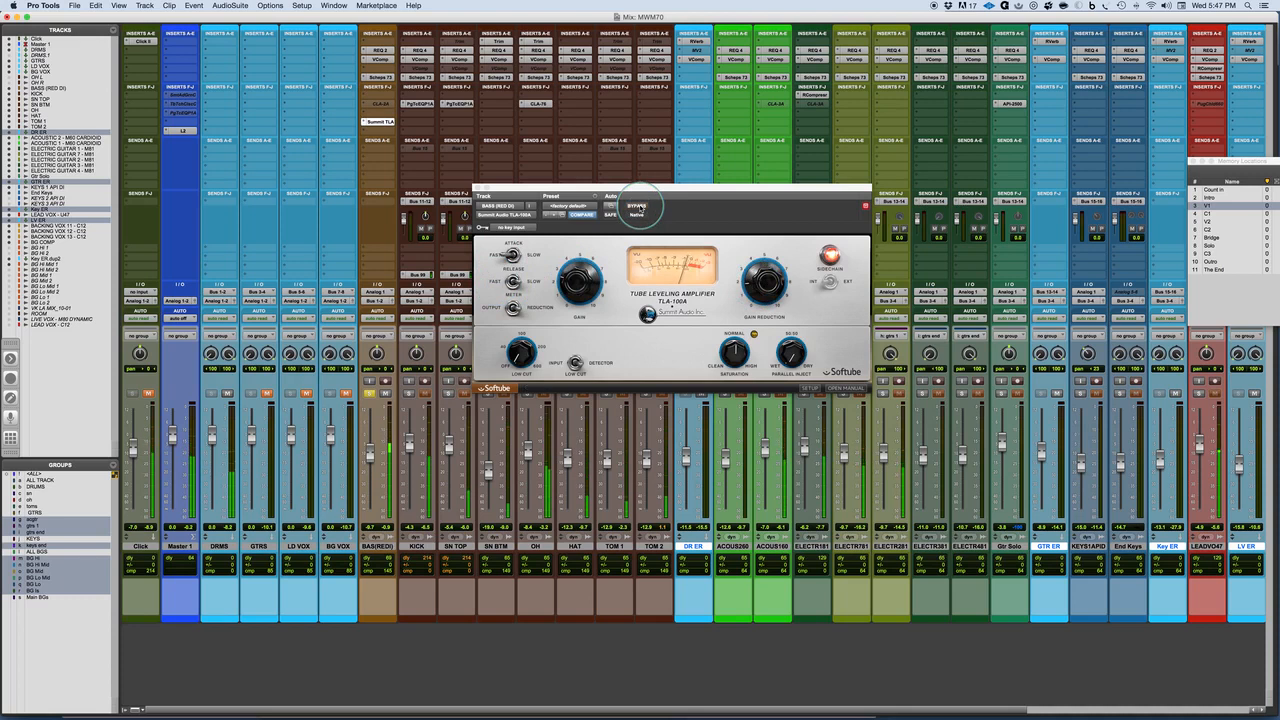
Raise the Low Cut frequency, route it to the Detector, and compare the soloed bass against bypass
left_click(577, 363)
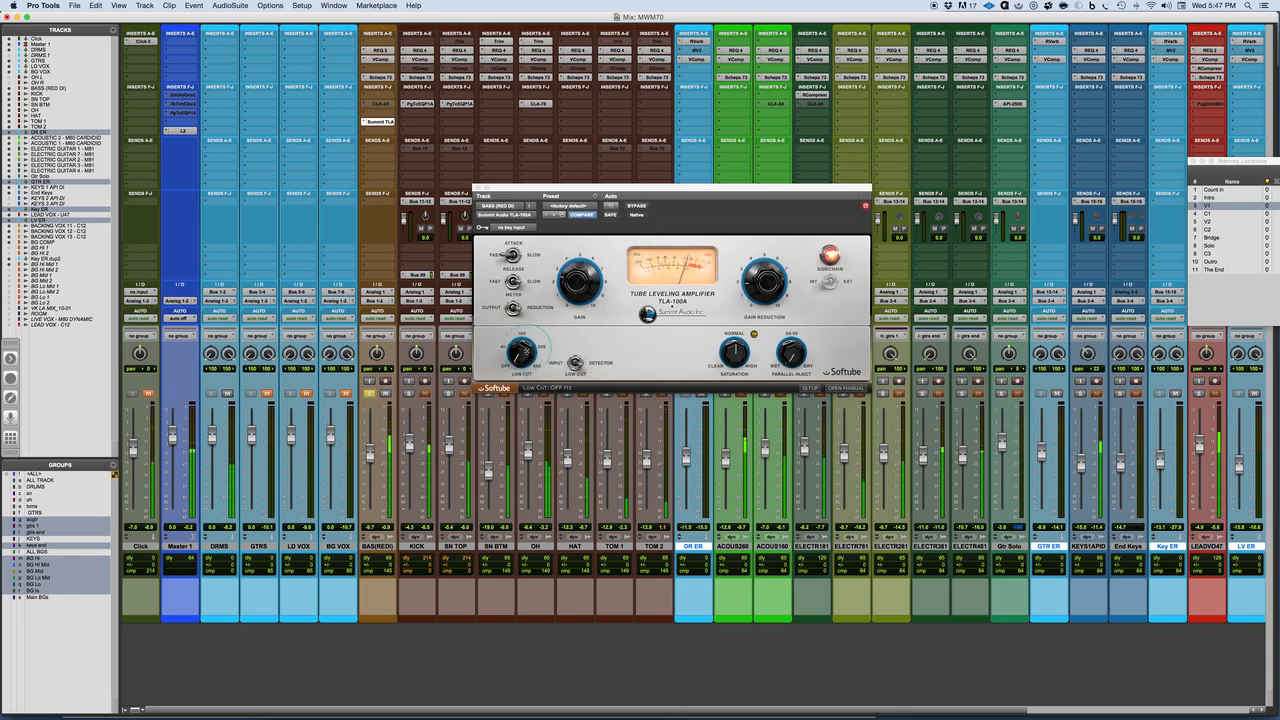
left_click_drag(516, 359, 515, 311)
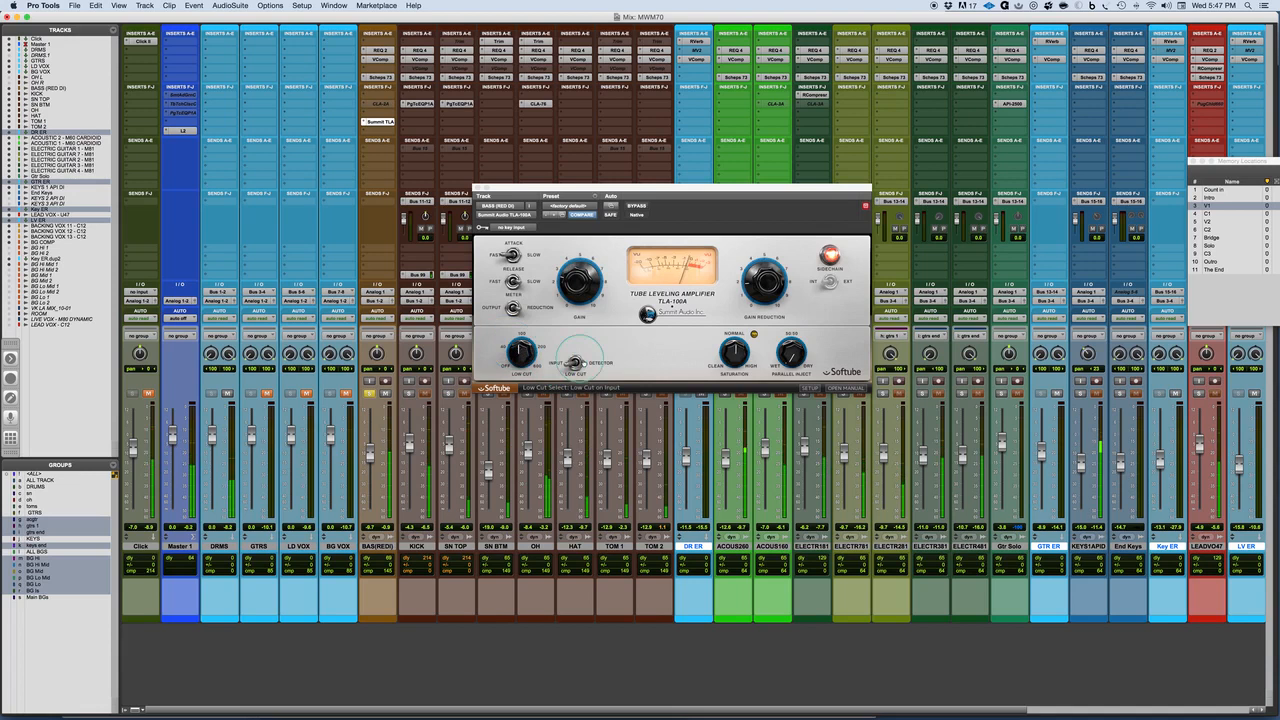
left_click(590, 363)
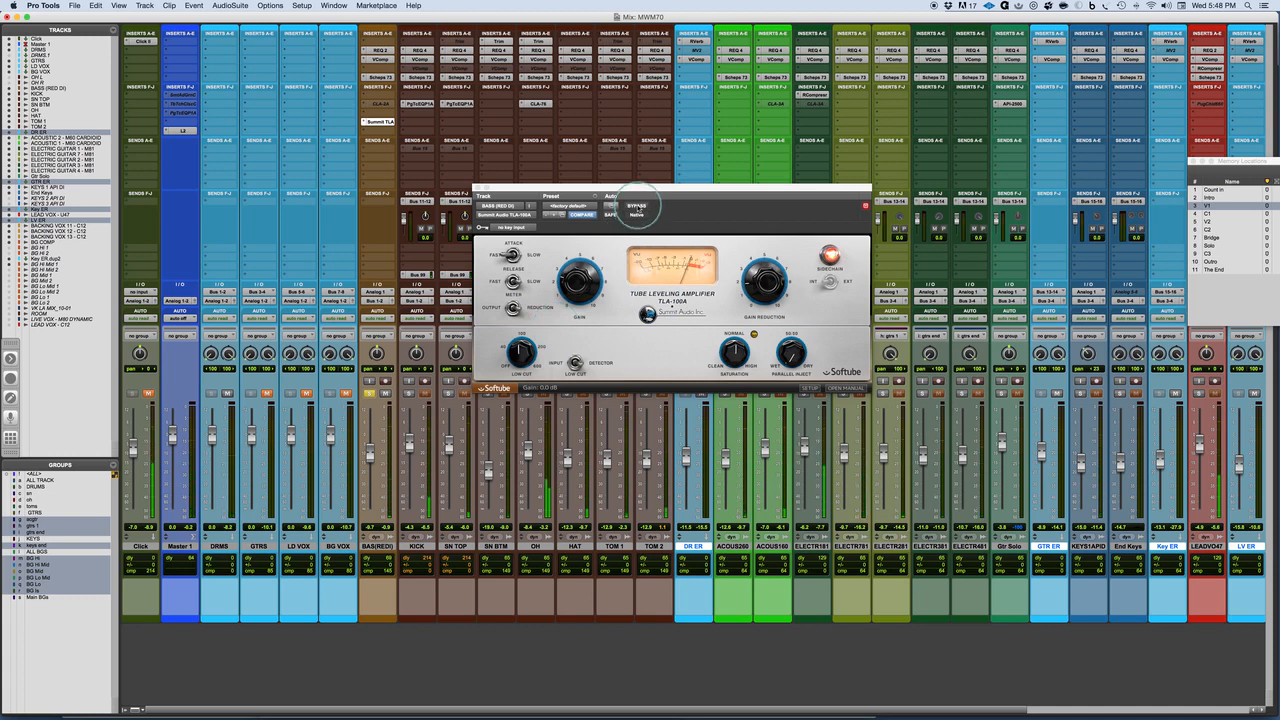
left_click(638, 207)
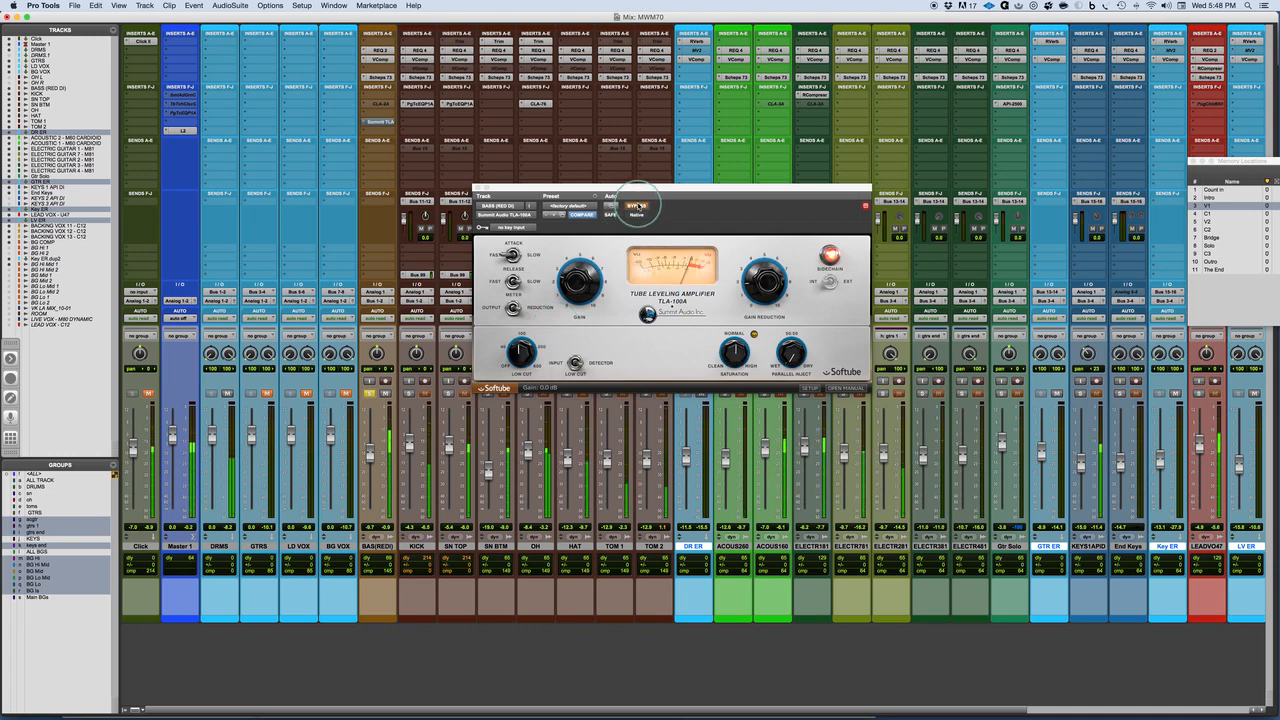
left_click(638, 207)
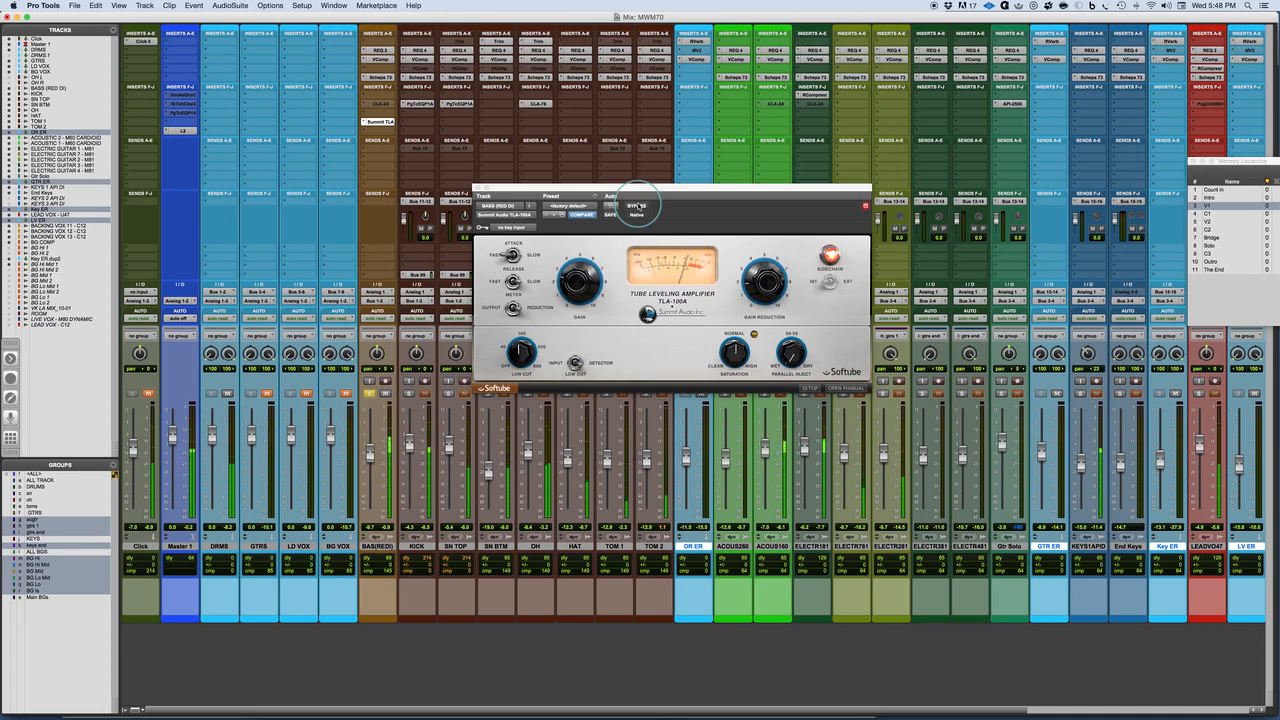
Toggle the LD VOX mute and unsolo the bass, playing the mix from the Intro memory location
left_click(307, 393)
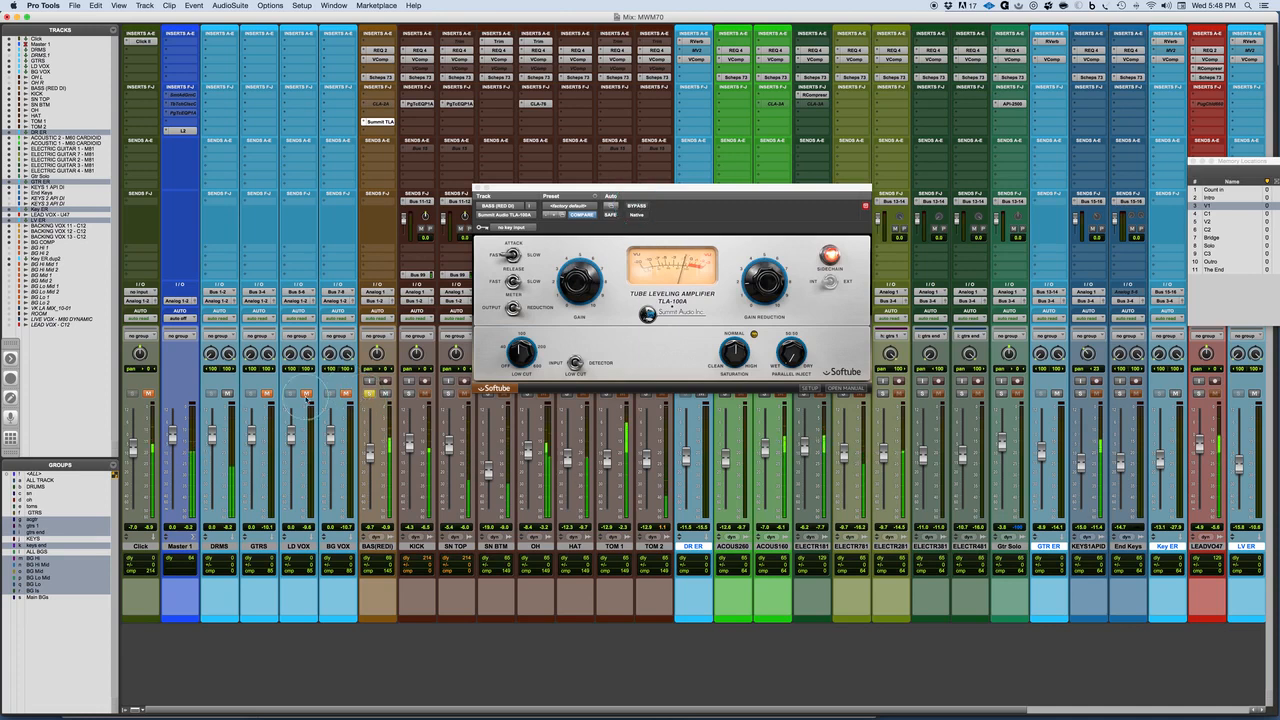
left_click(369, 394)
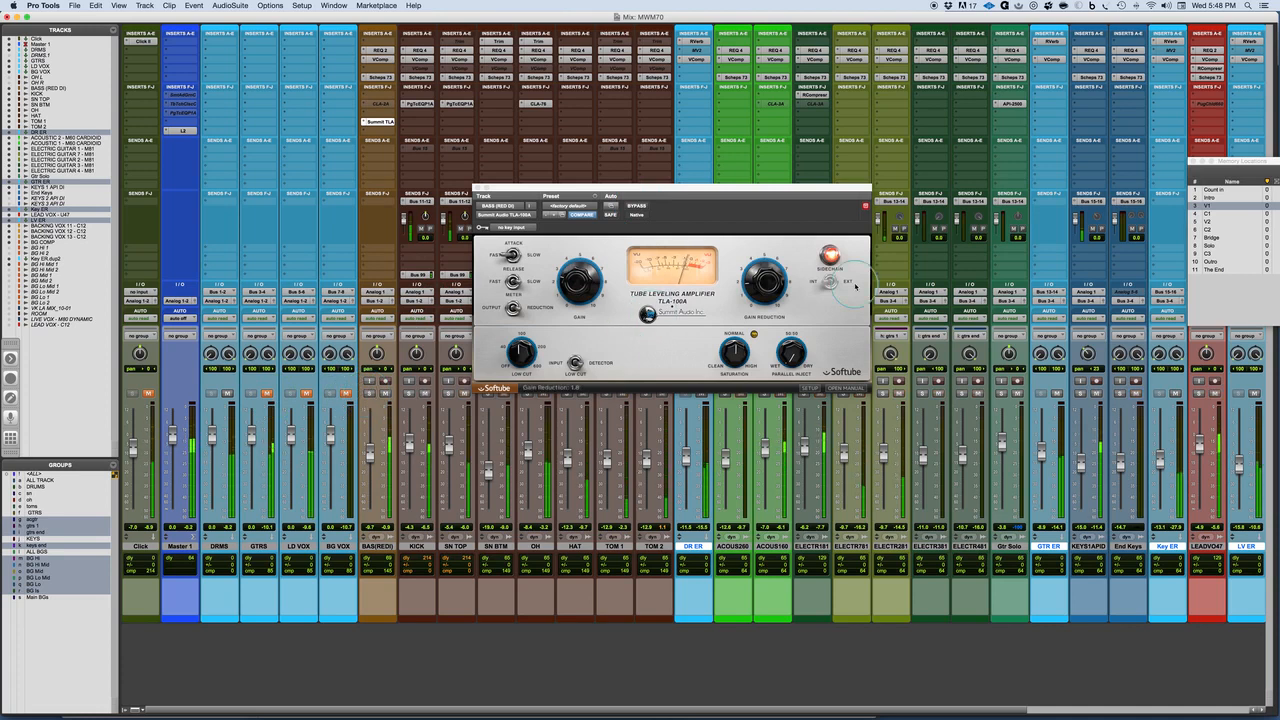
left_click(1222, 198)
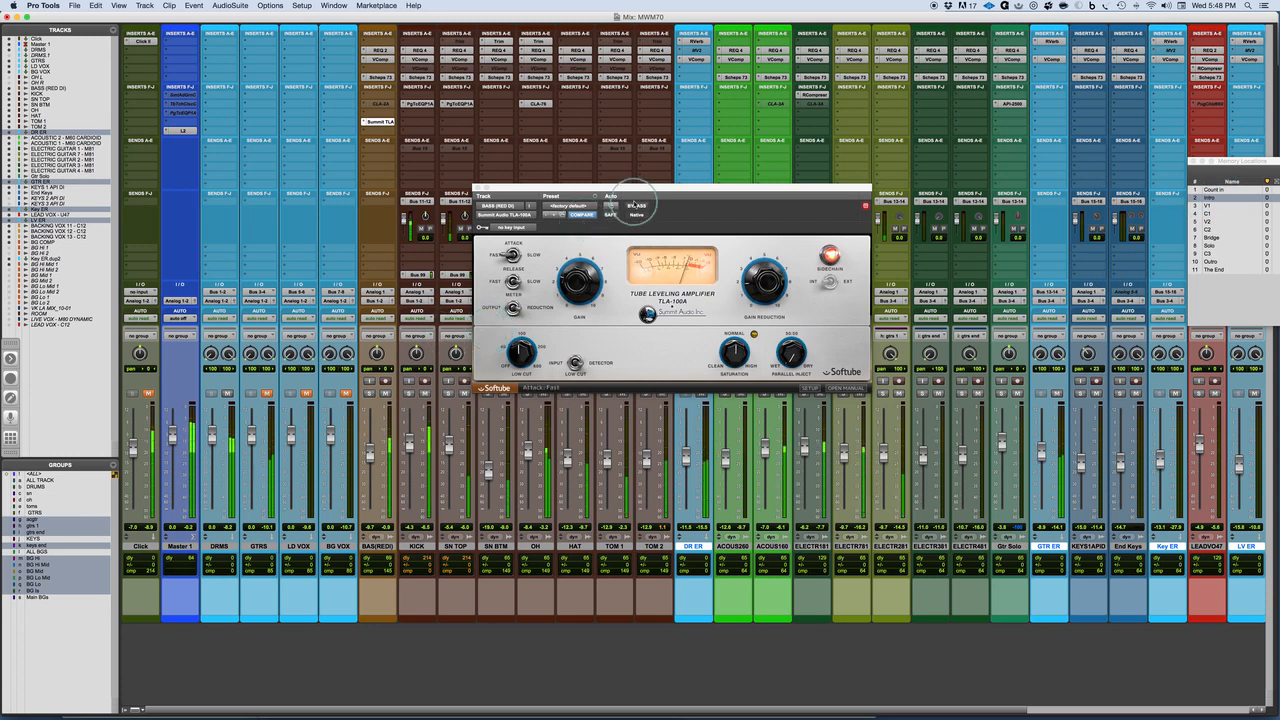
Set the TLA-100A's gain to 3.6 dB on the bass and compare it with bypass in the mix
left_click(636, 206)
left_click(640, 208)
left_click(638, 207)
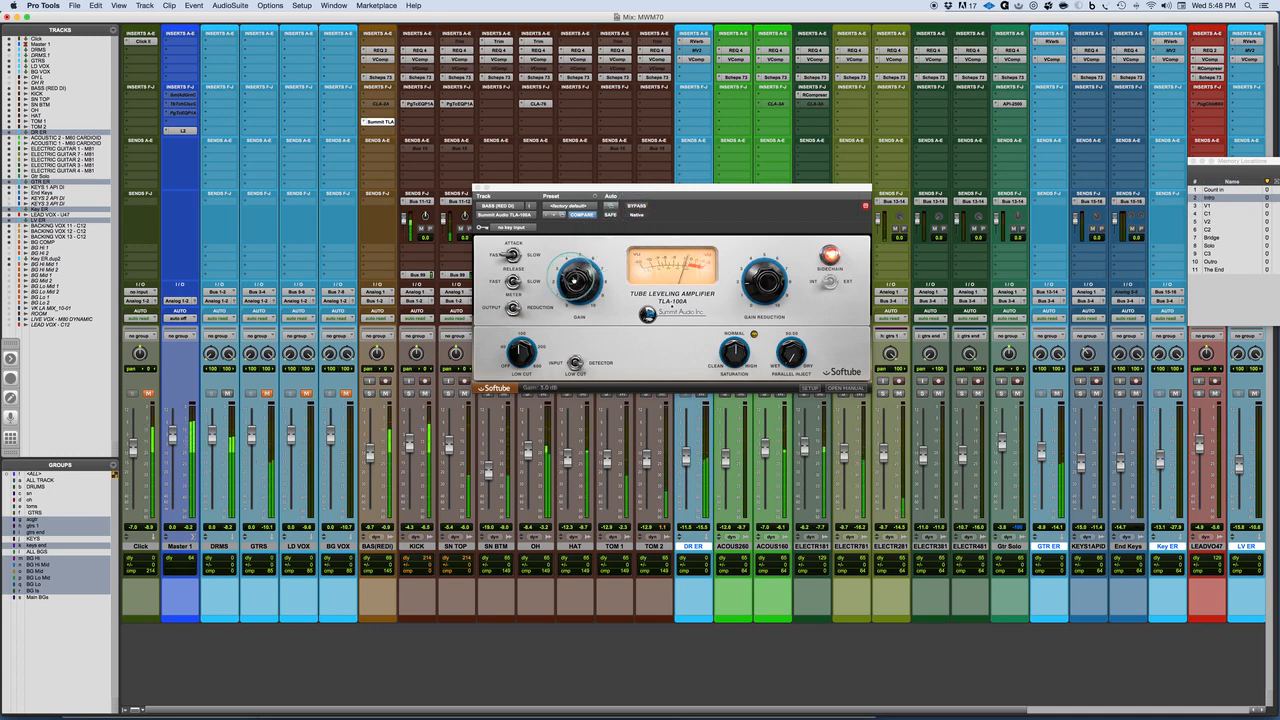
left_click_drag(573, 281, 574, 300)
left_click(638, 207)
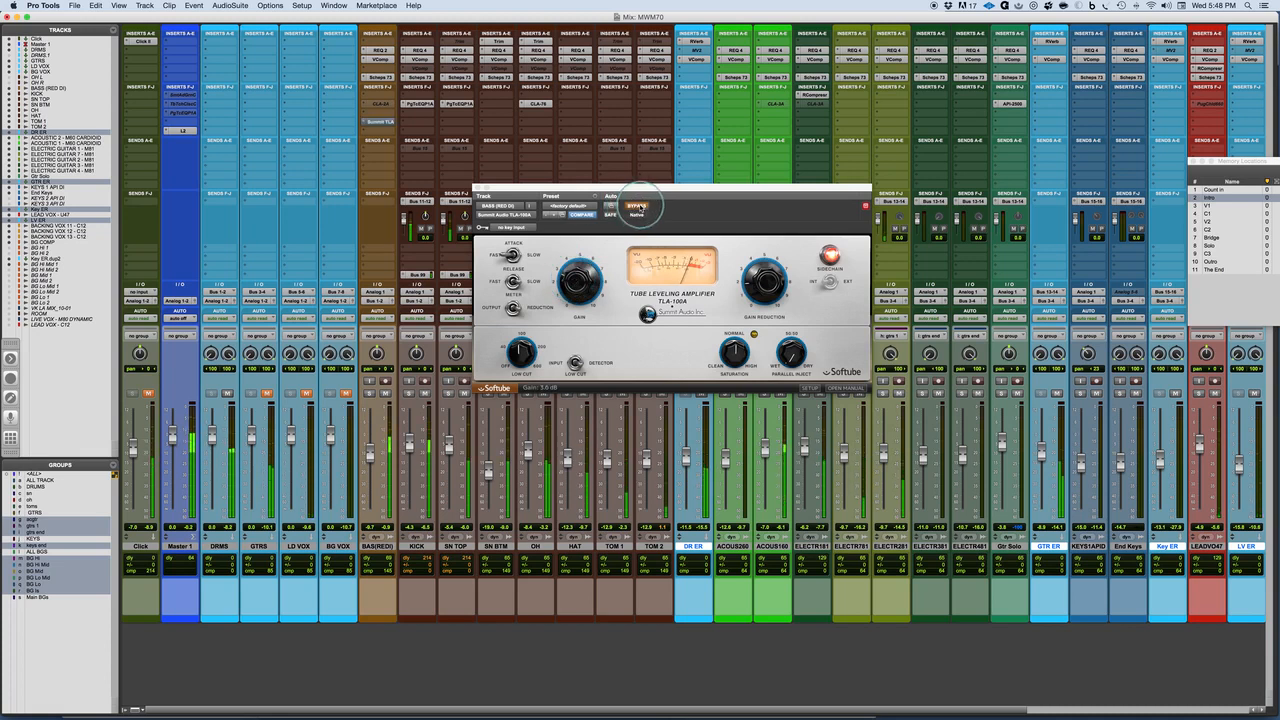
left_click(638, 207)
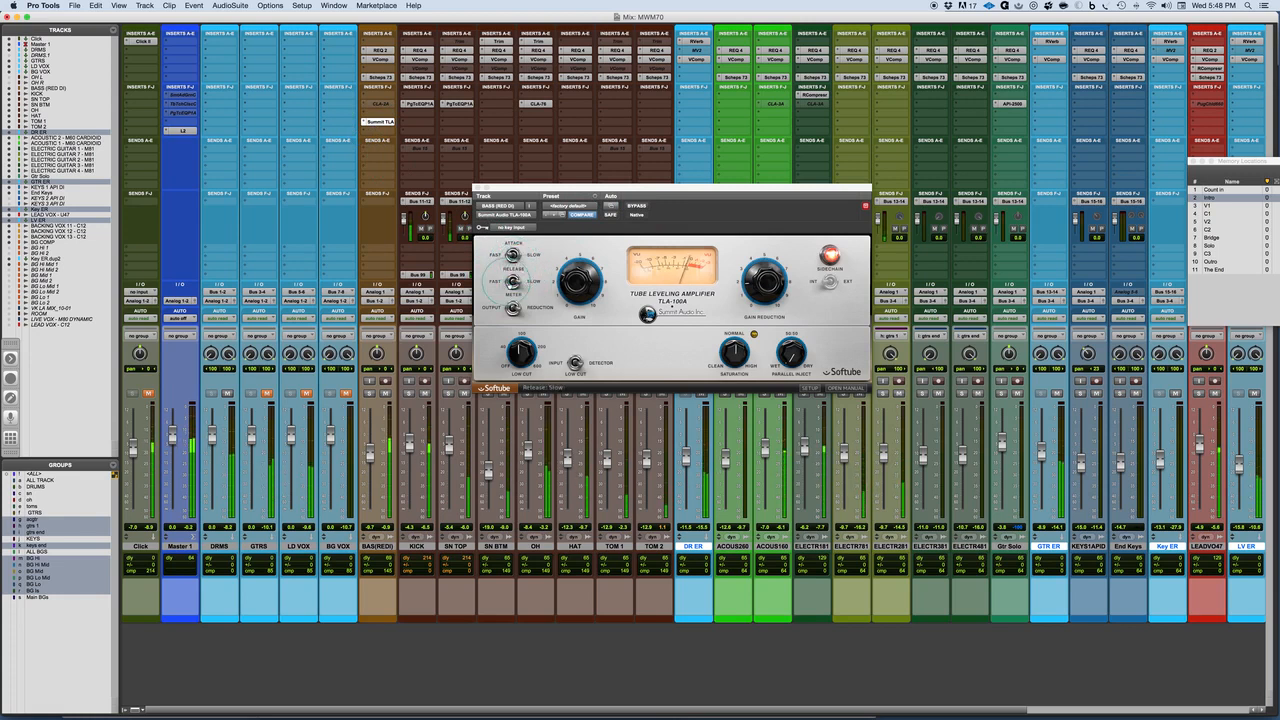
Set the bass compressor's release to Fast and check the mix against bypass
left_click(500, 282)
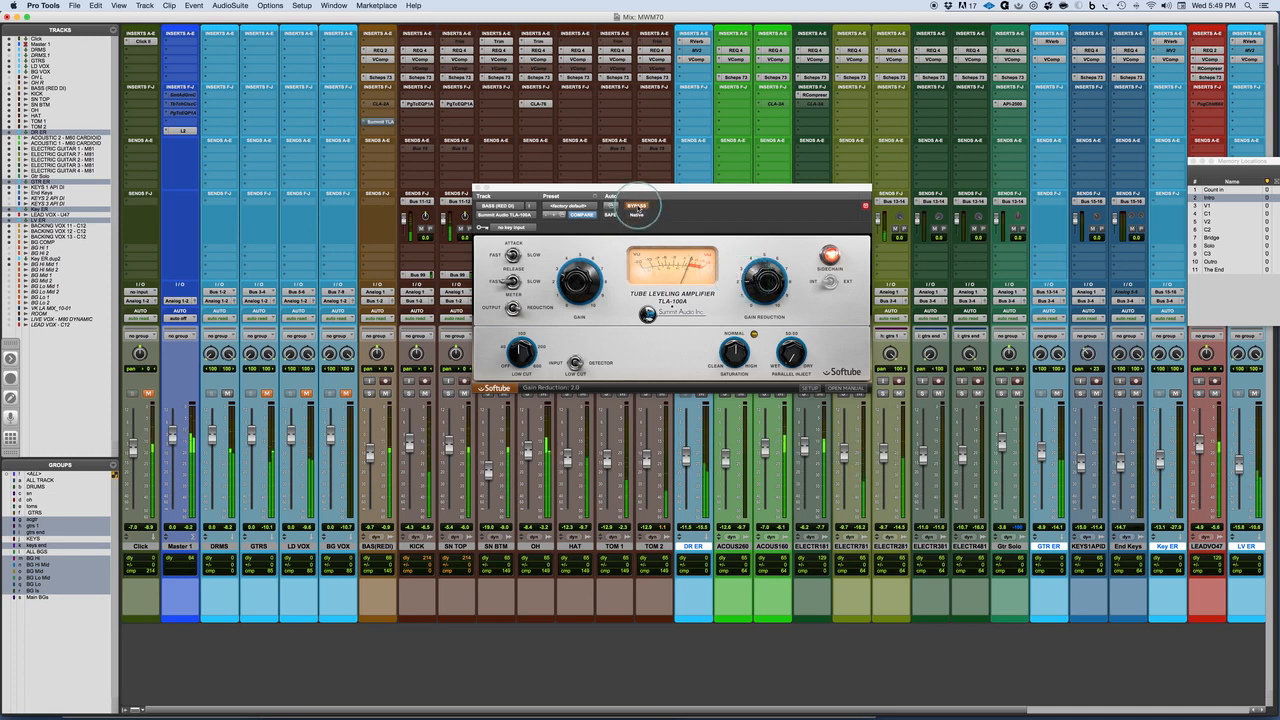
left_click(638, 206)
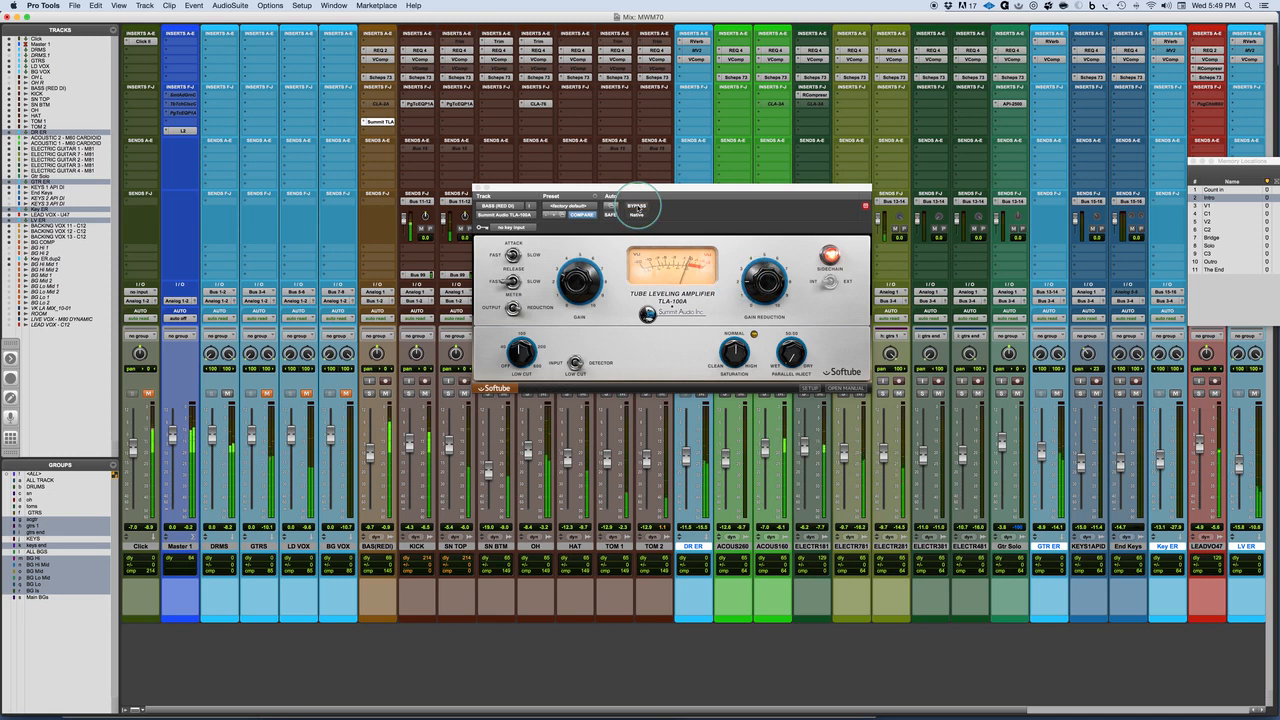
Set the TLA-100A's saturation to 3.9 with the bass soloed, and compare it with bypass in the full mix
left_click(370, 392)
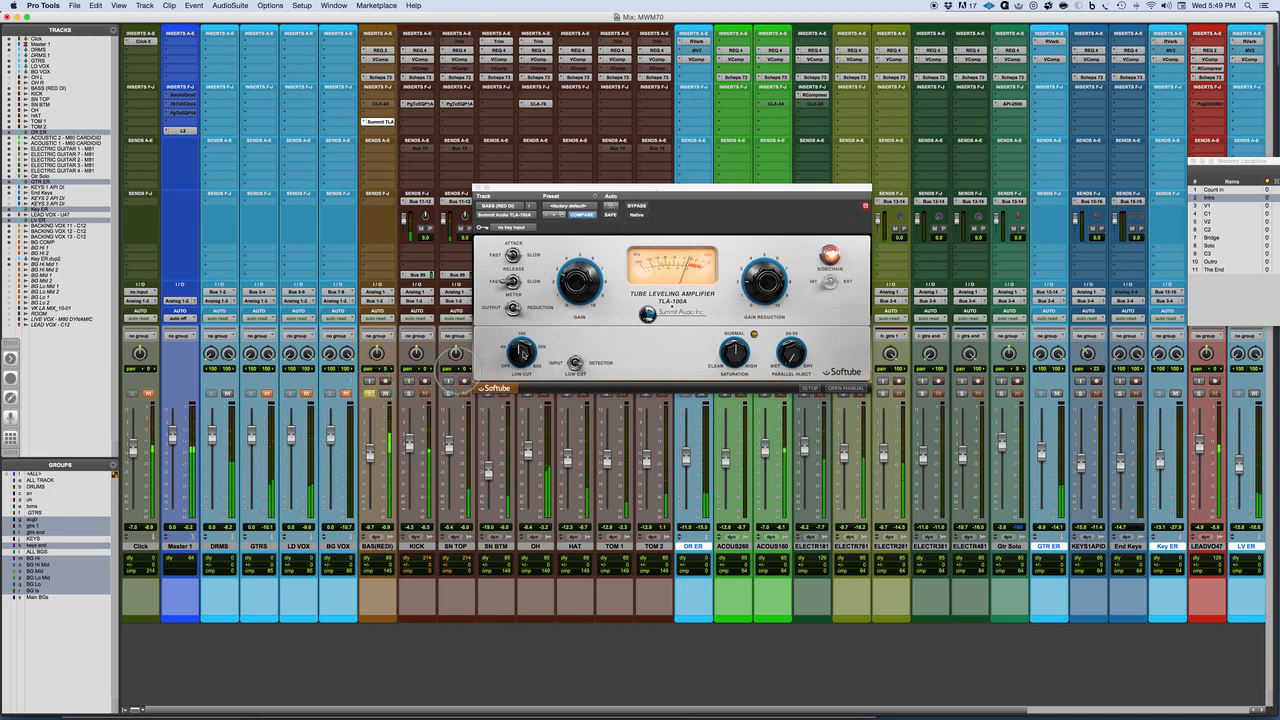
mouse_move(733, 353)
left_mouse_down()
mouse_move(729, 255)
mouse_move(732, 371)
left_mouse_up()
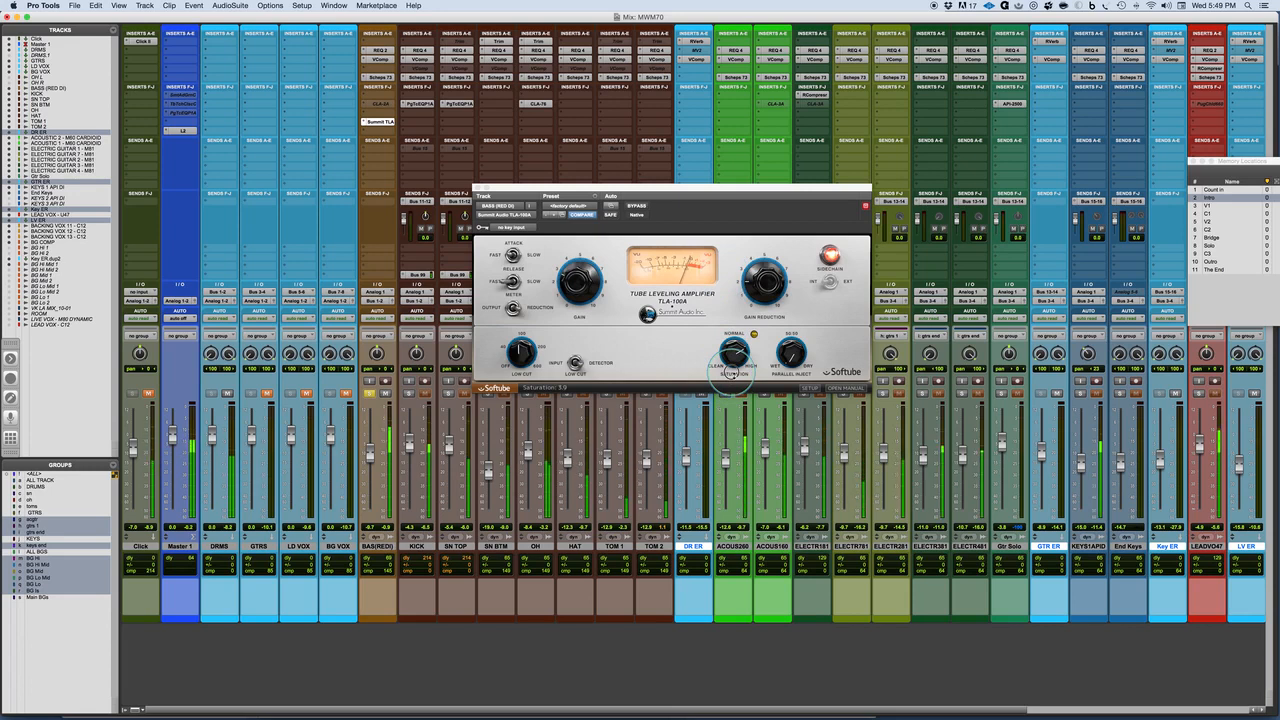
left_click(368, 393)
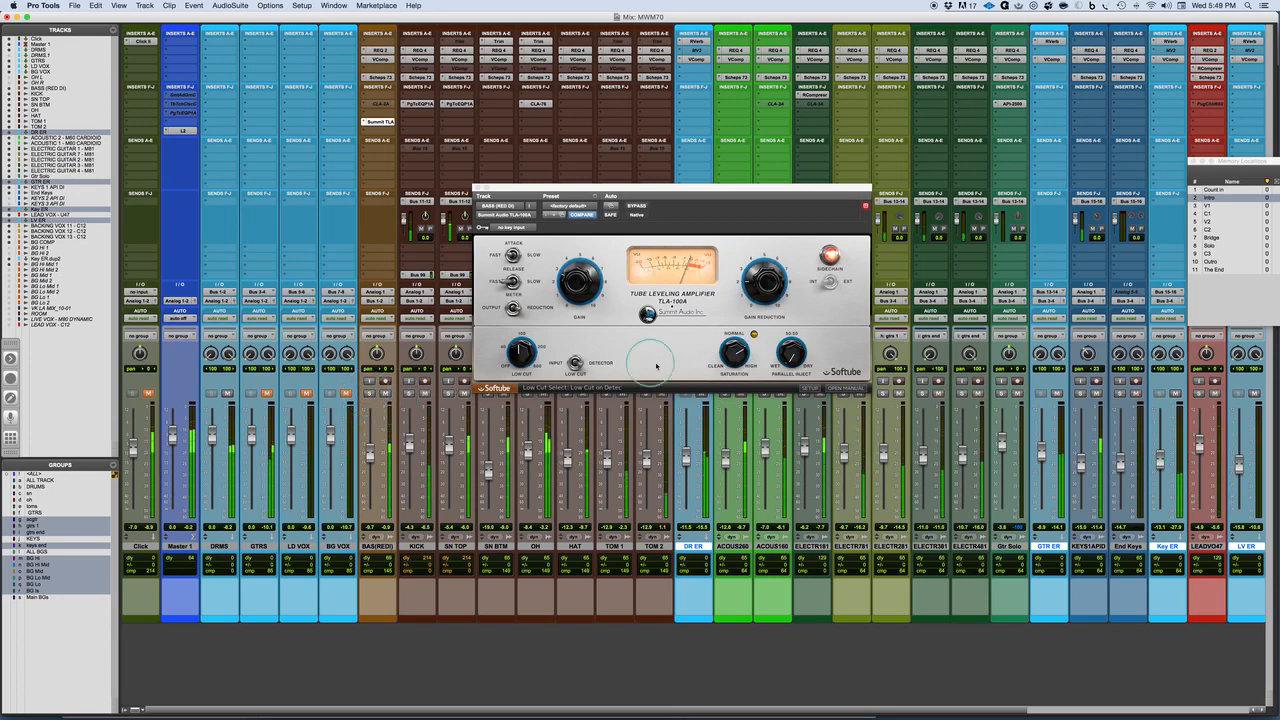
left_click(632, 206)
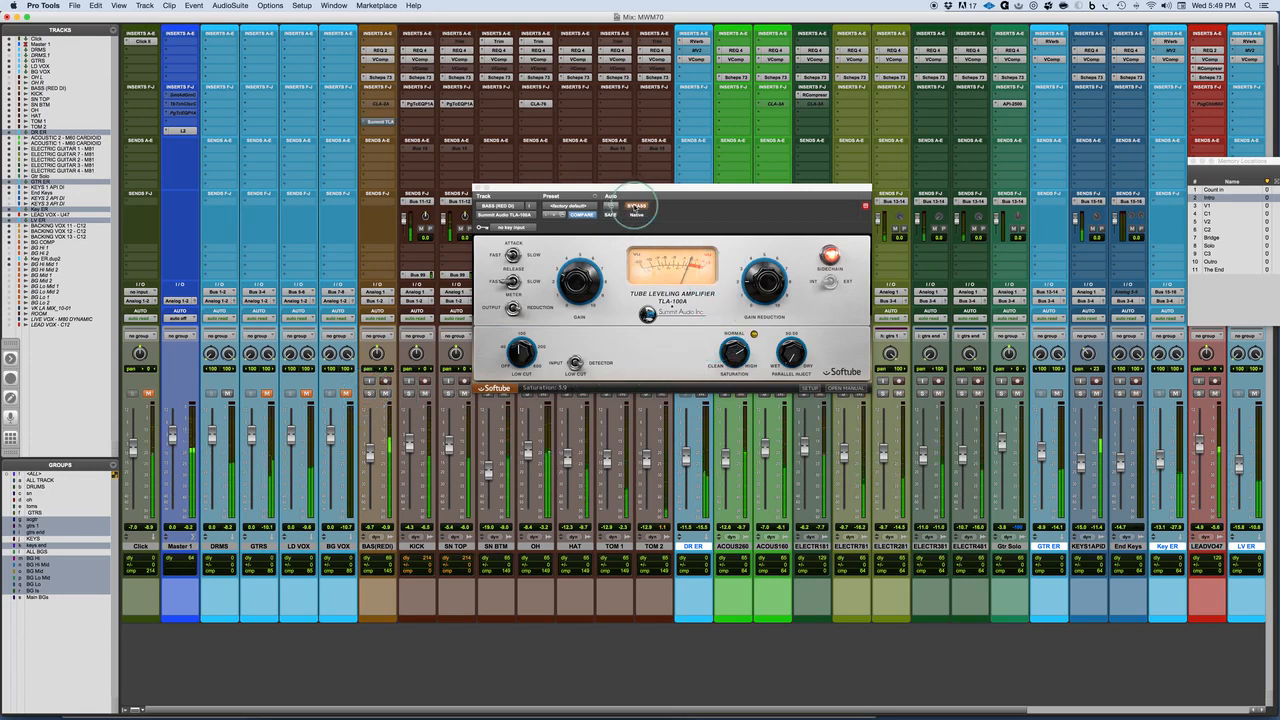
left_click(635, 207)
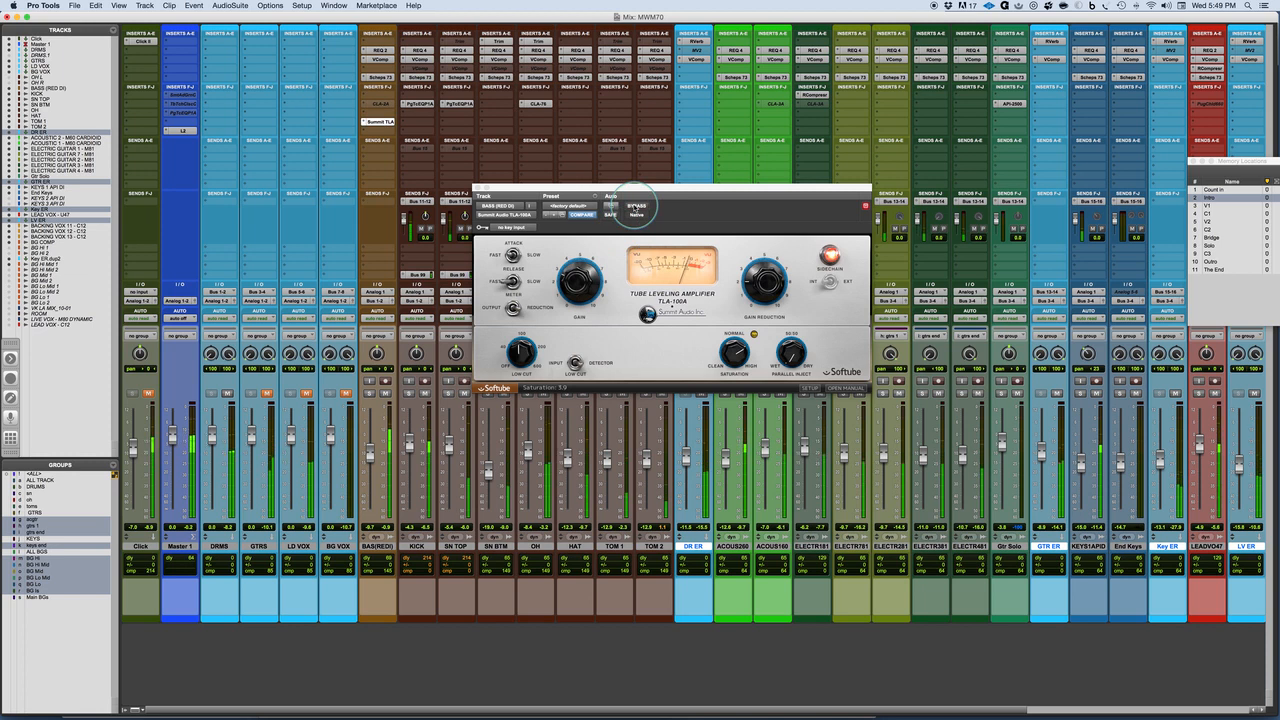
Lower the TLA-100A's saturation to 2.9 and compare the bass with the compressor bypassed and engaged
left_click(719, 343)
left_click_drag(719, 343, 722, 352)
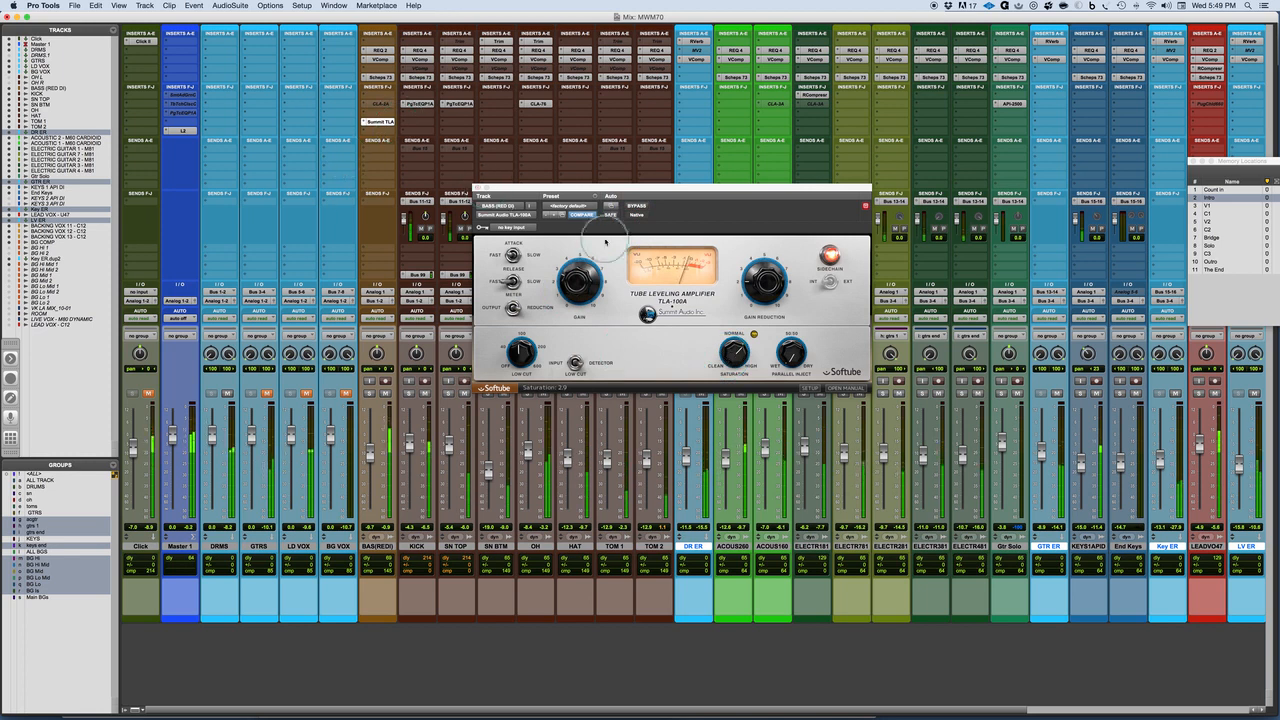
left_click(636, 207)
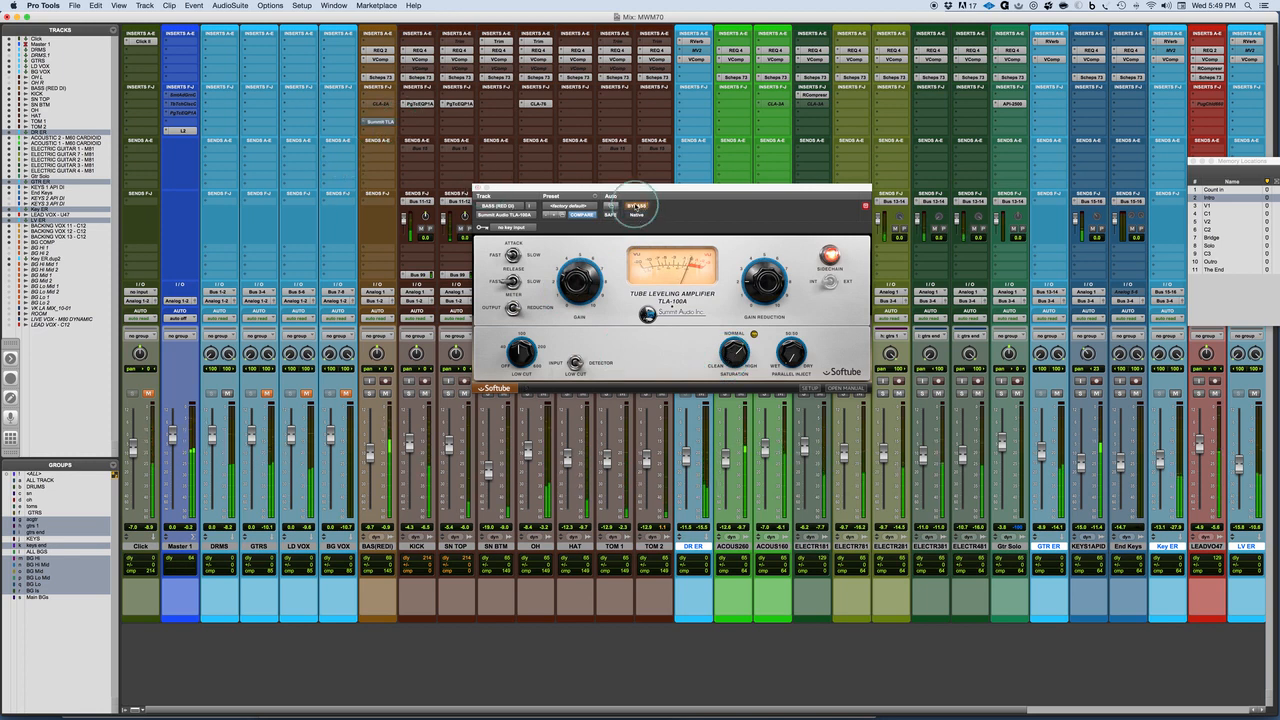
left_click(636, 207)
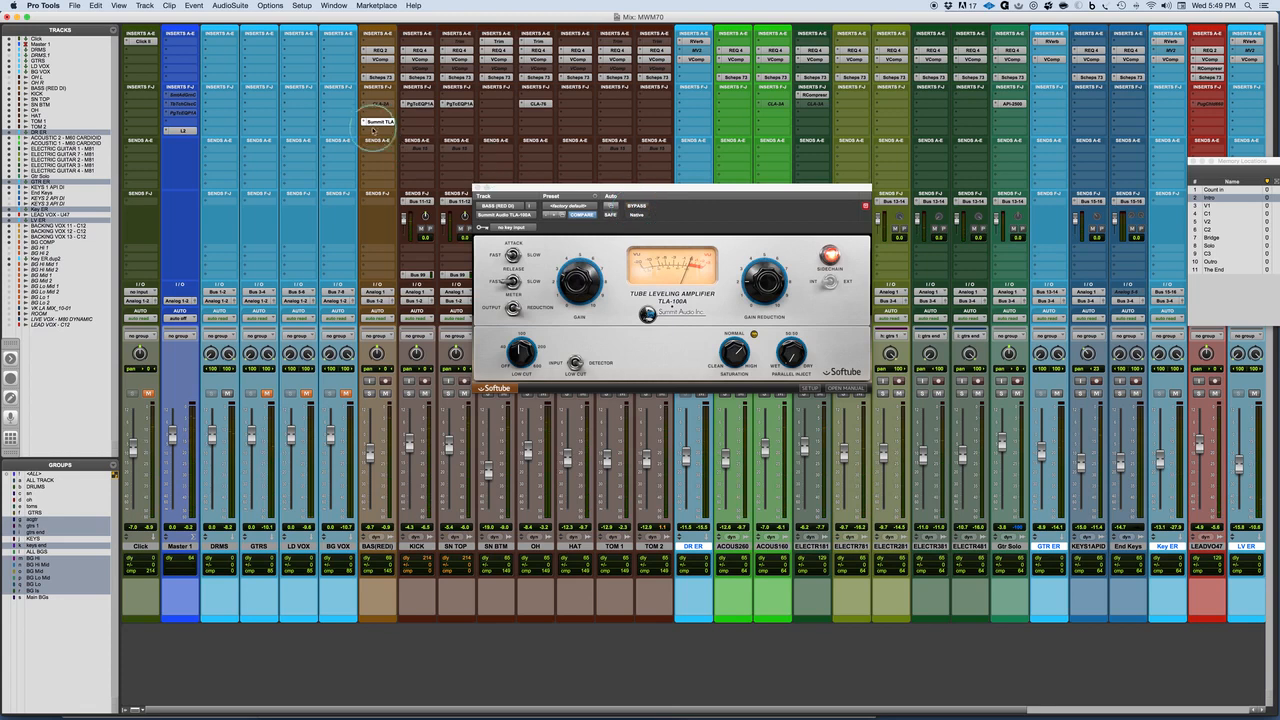
Insert the stereo Softube Summit Audio TLA-100A on the OH track and move its window clear of the drum inserts
left_click(520, 121)
mouse_move(580, 142)
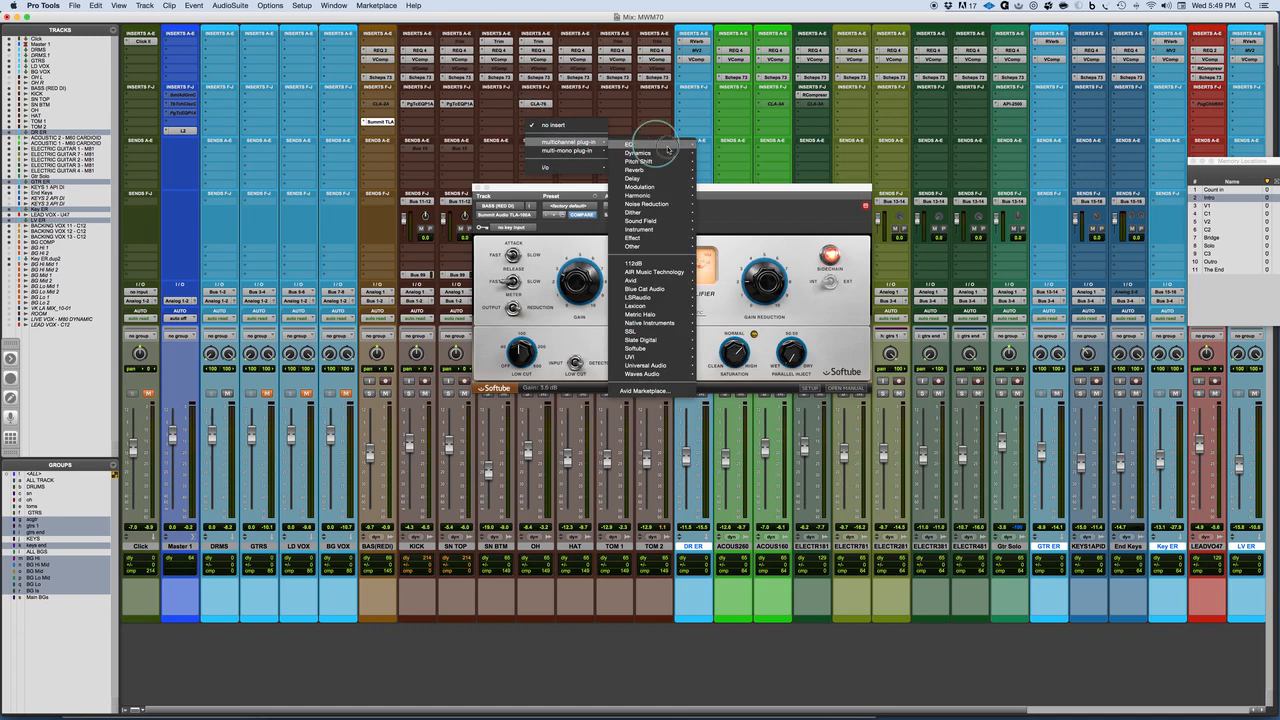
mouse_move(673, 152)
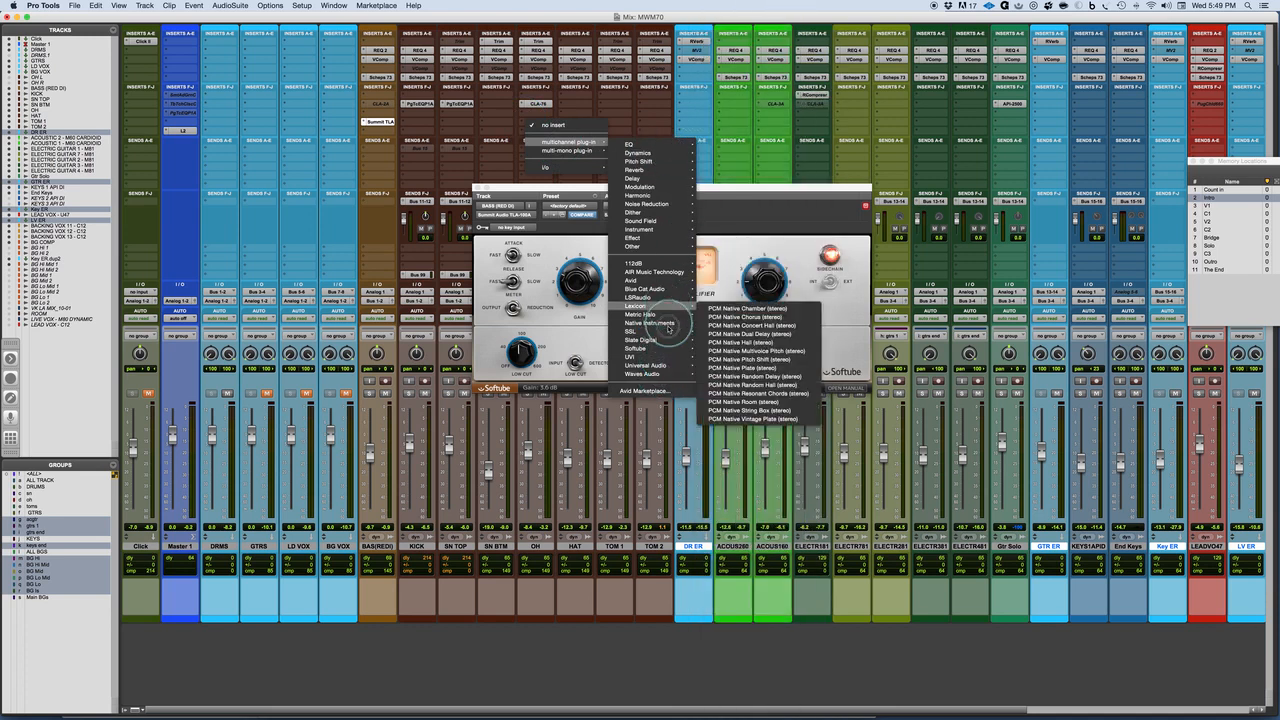
mouse_move(652, 348)
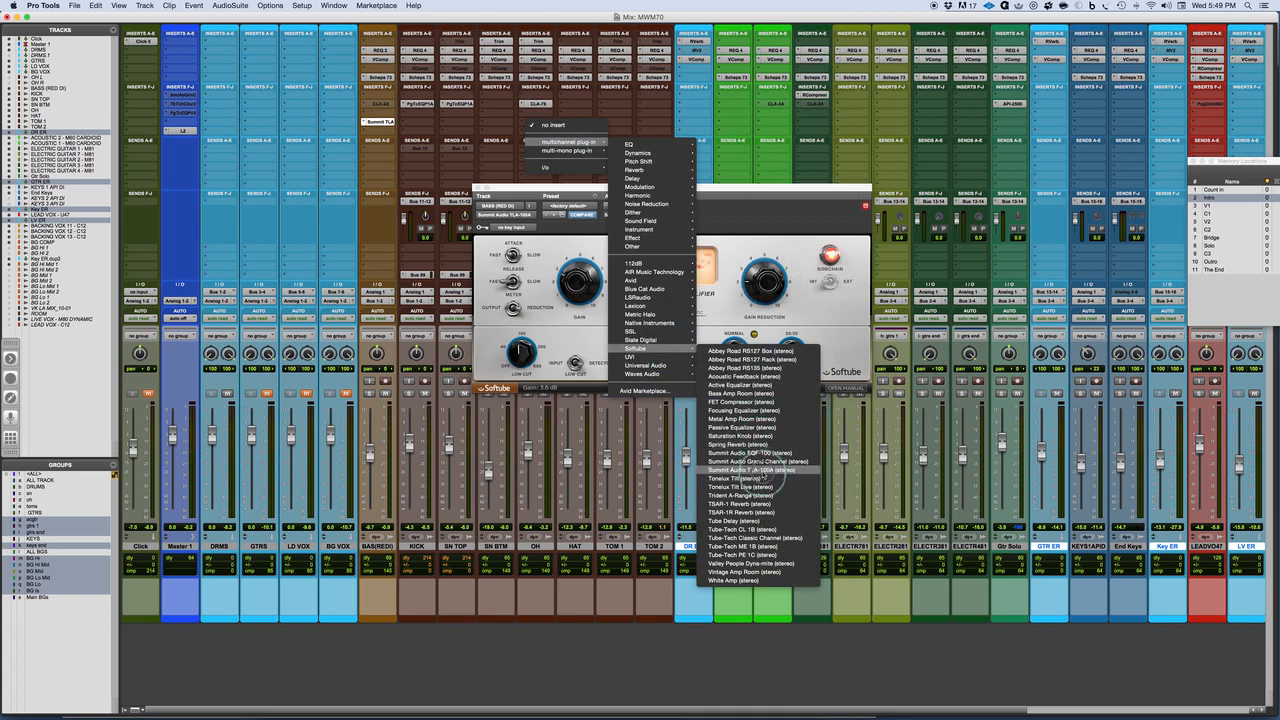
left_click(760, 469)
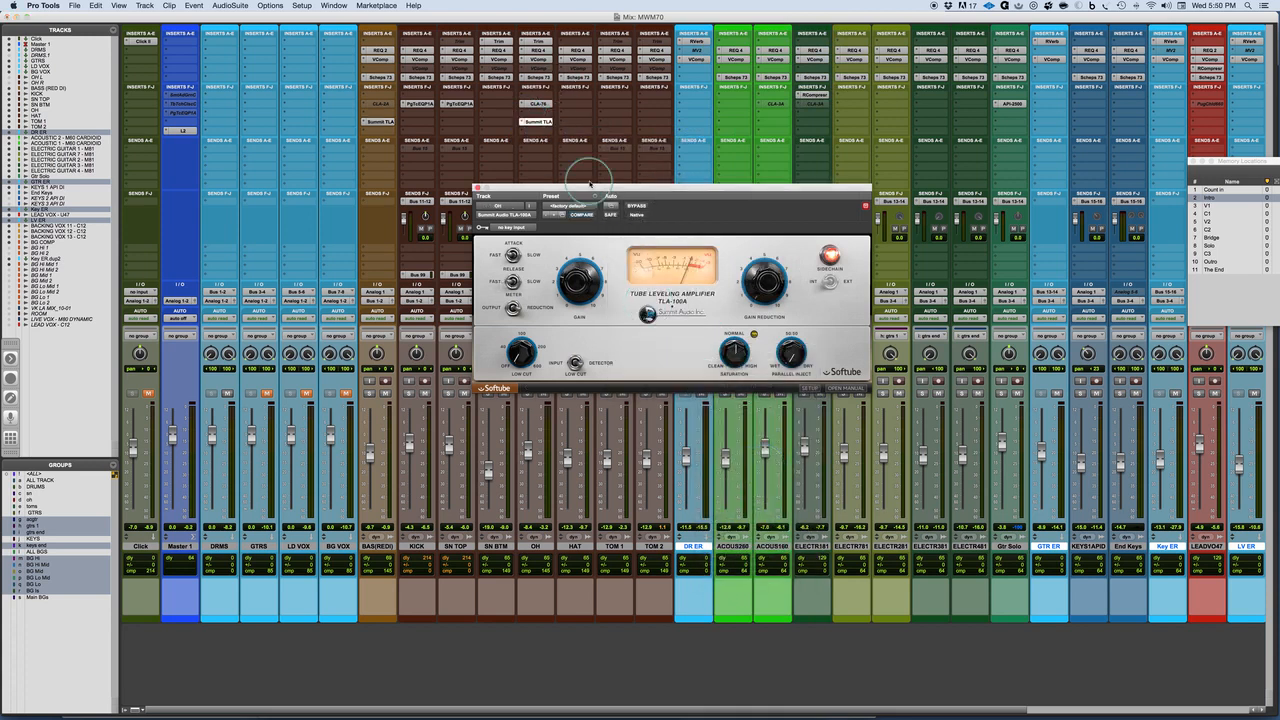
left_click_drag(590, 189, 730, 99)
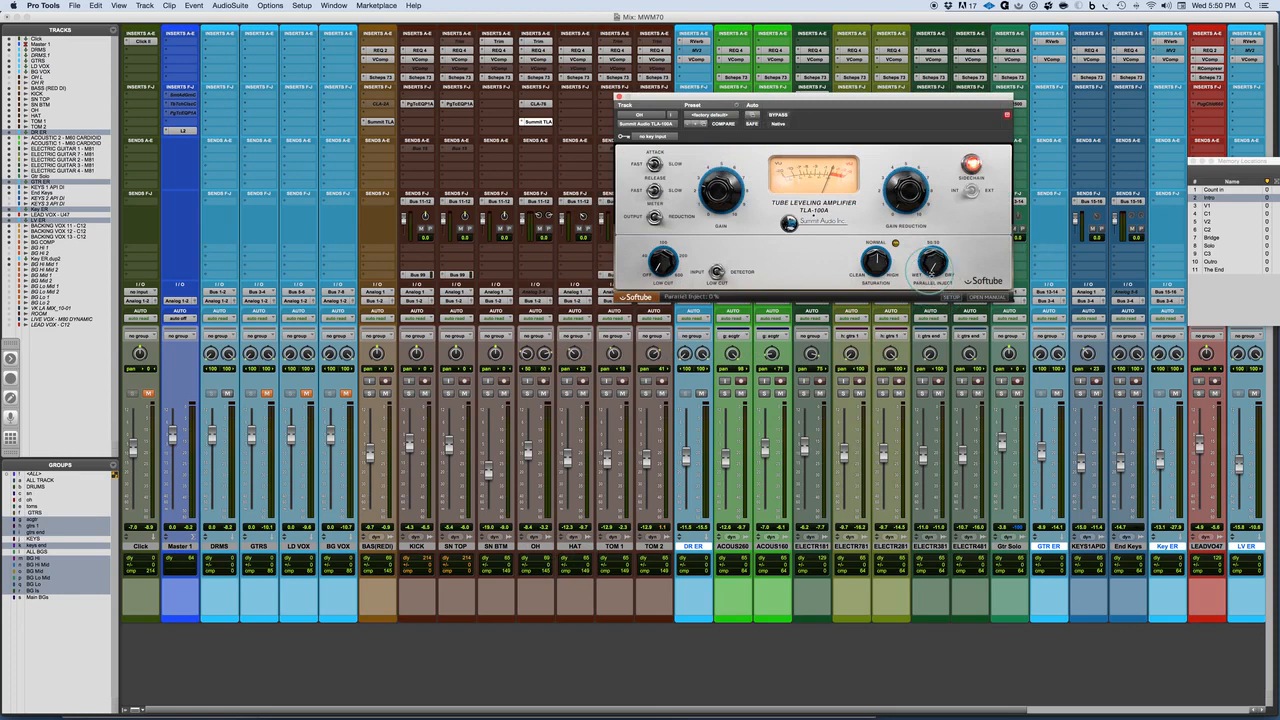
Play the mix and set the overhead TLA-100A's release to Medium, adjusting its gain reduction and saturation
key("space")
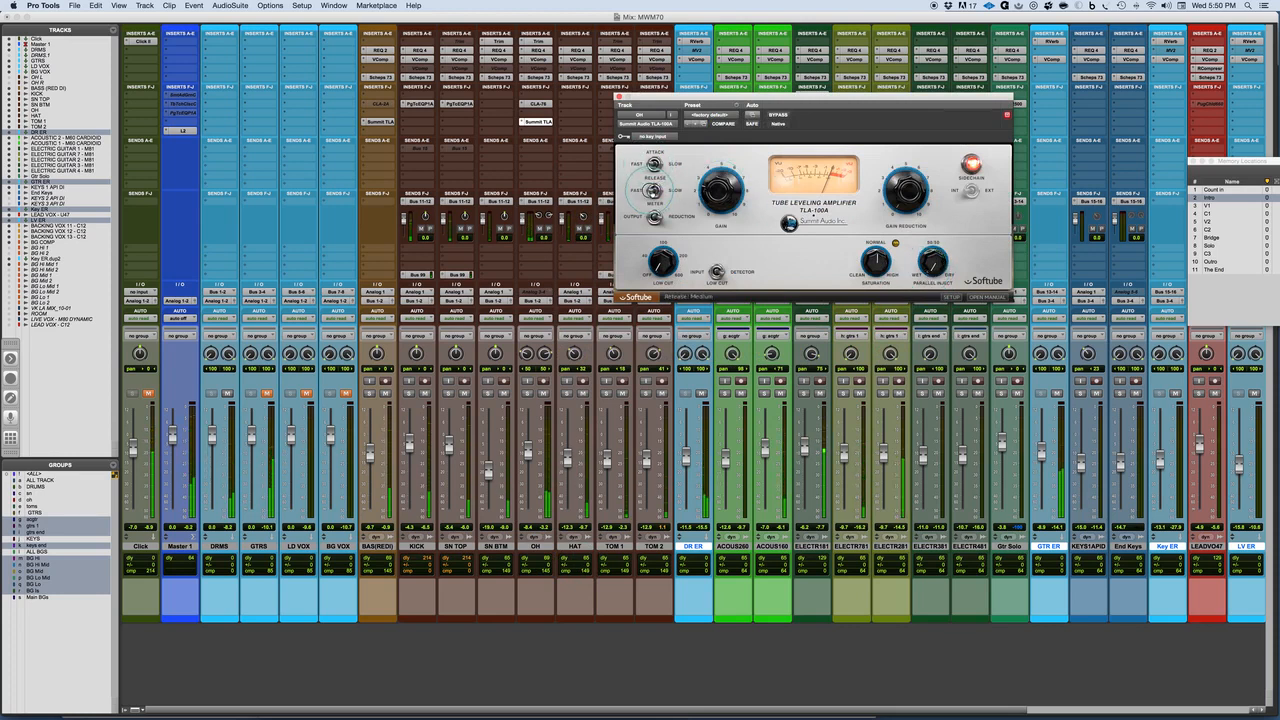
left_click(655, 191)
left_click(655, 191)
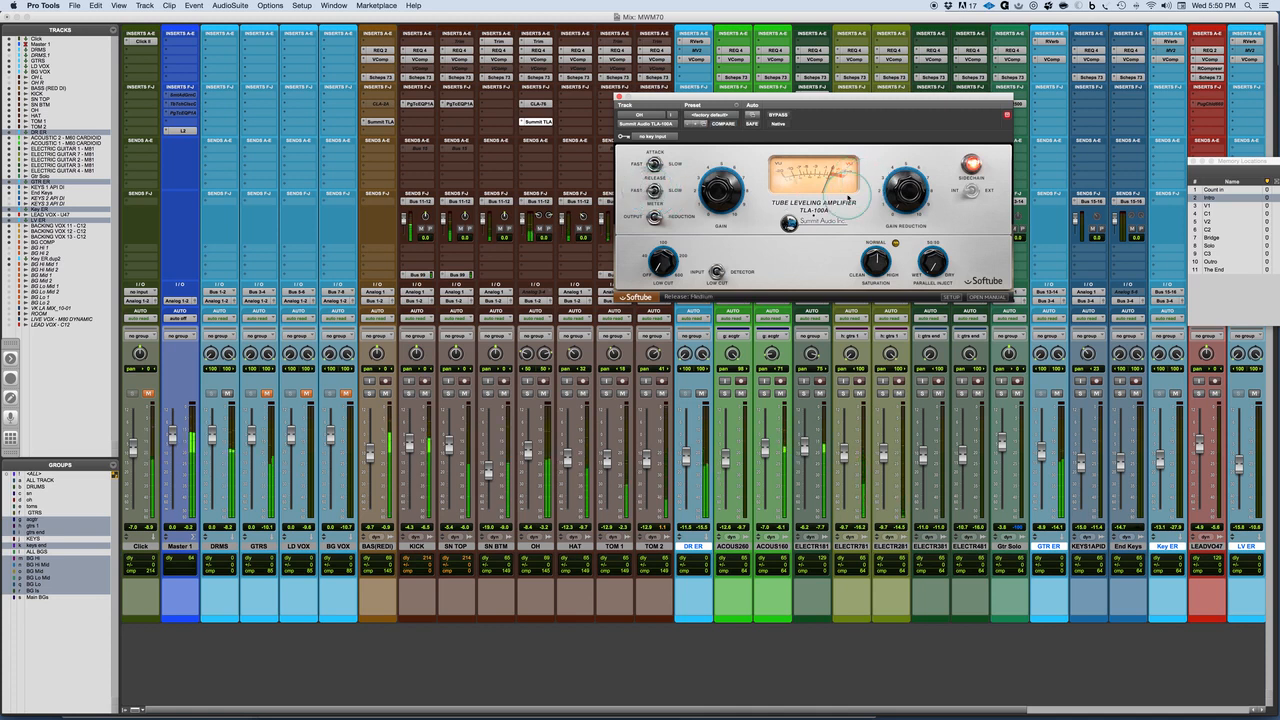
left_click_drag(896, 192, 897, 133)
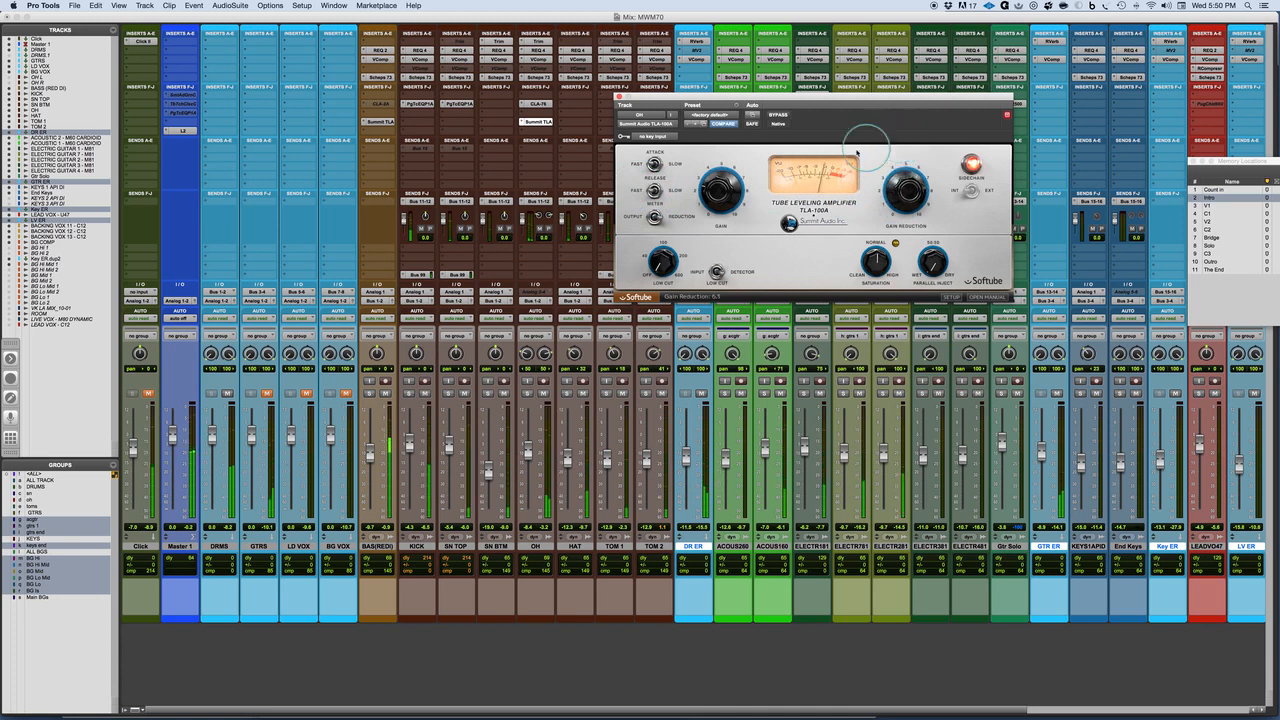
left_click_drag(906, 200, 905, 193)
mouse_move(869, 265)
left_mouse_down()
mouse_move(880, 205)
mouse_move(873, 268)
left_mouse_up()
Solo the OH track and compare it with the TLA-100A bypassed and engaged
left_click(527, 393)
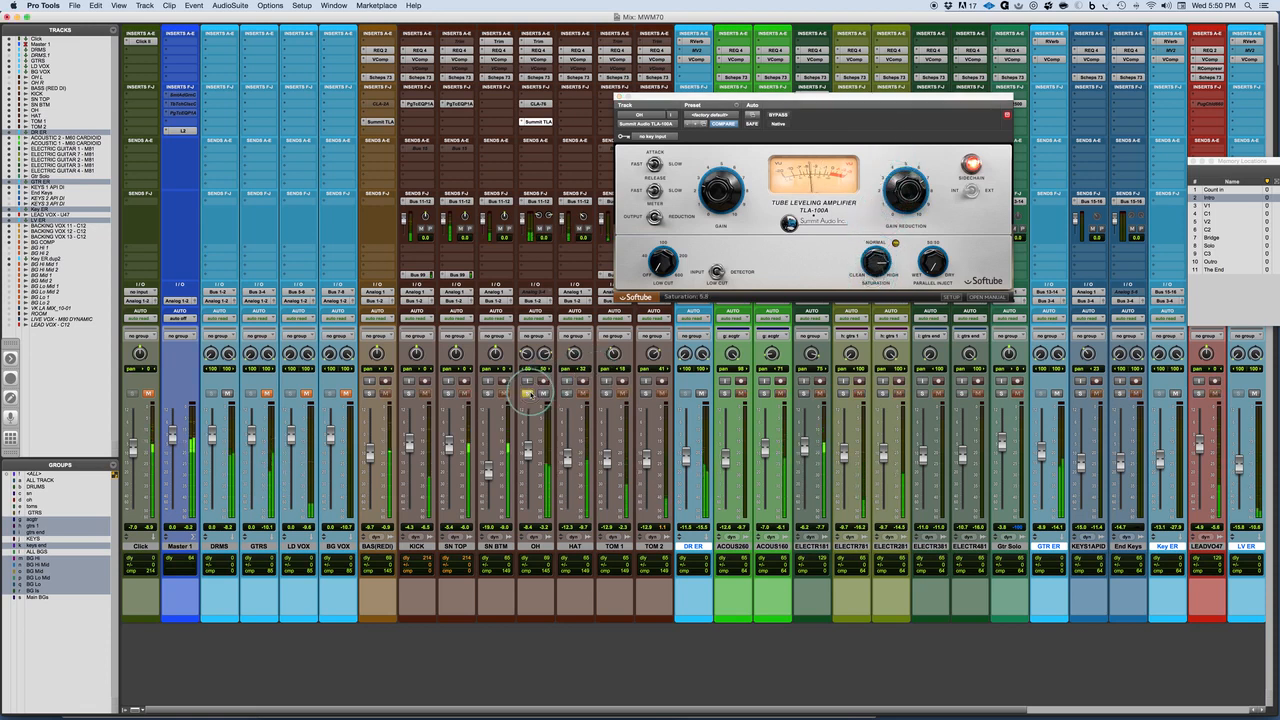
left_click(777, 117)
left_click(777, 117)
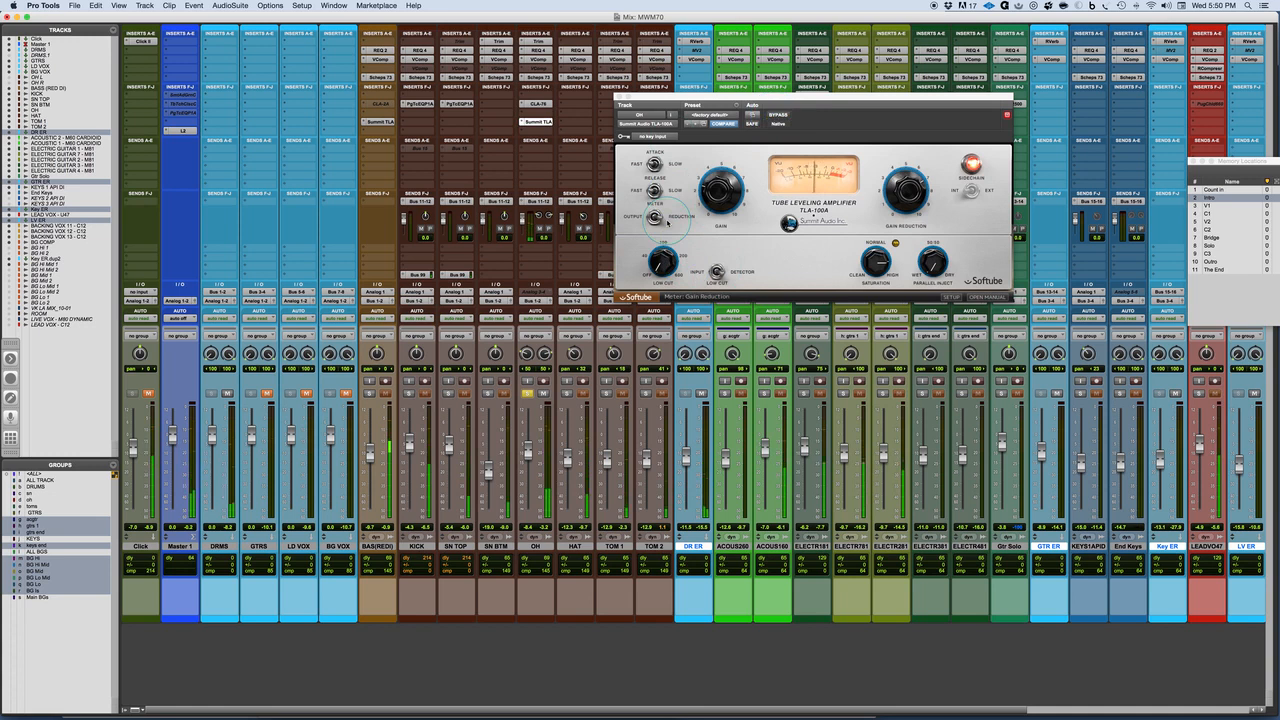
Try a low cut of about 35 Hz on the soloed overheads, turn it back off, and adjust the release
left_click_drag(656, 264, 658, 254)
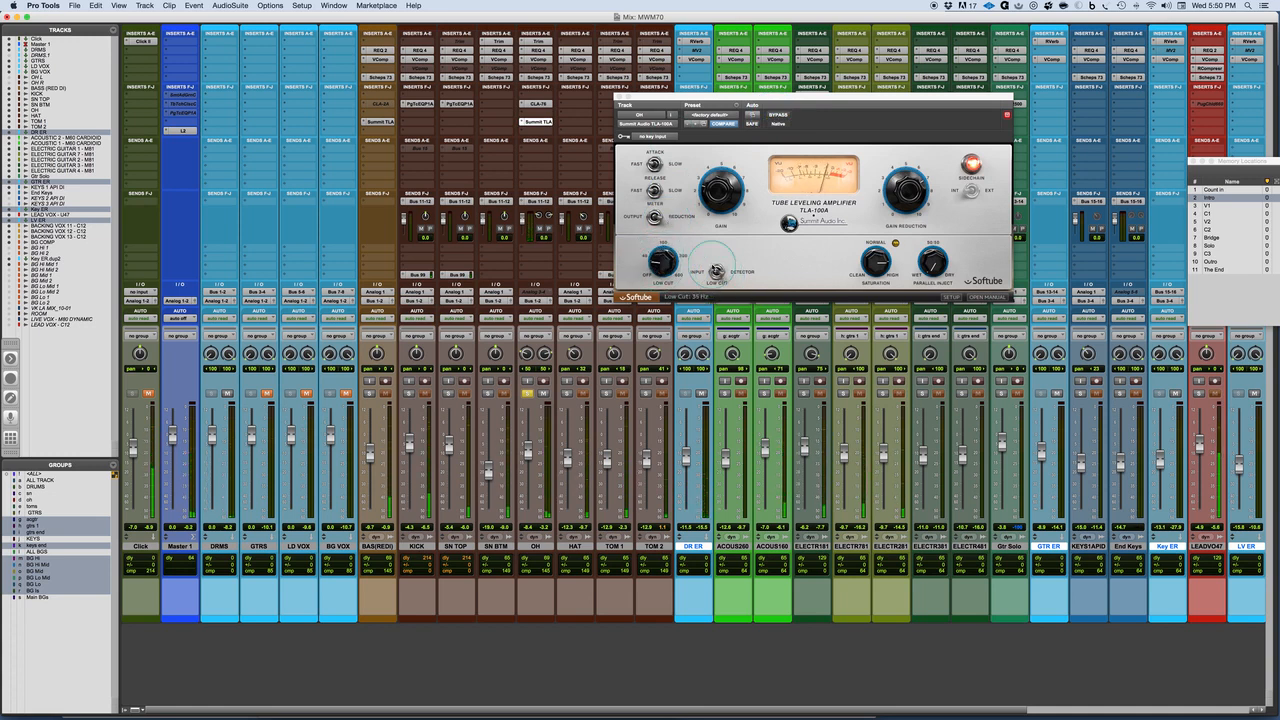
left_click_drag(664, 262, 662, 300)
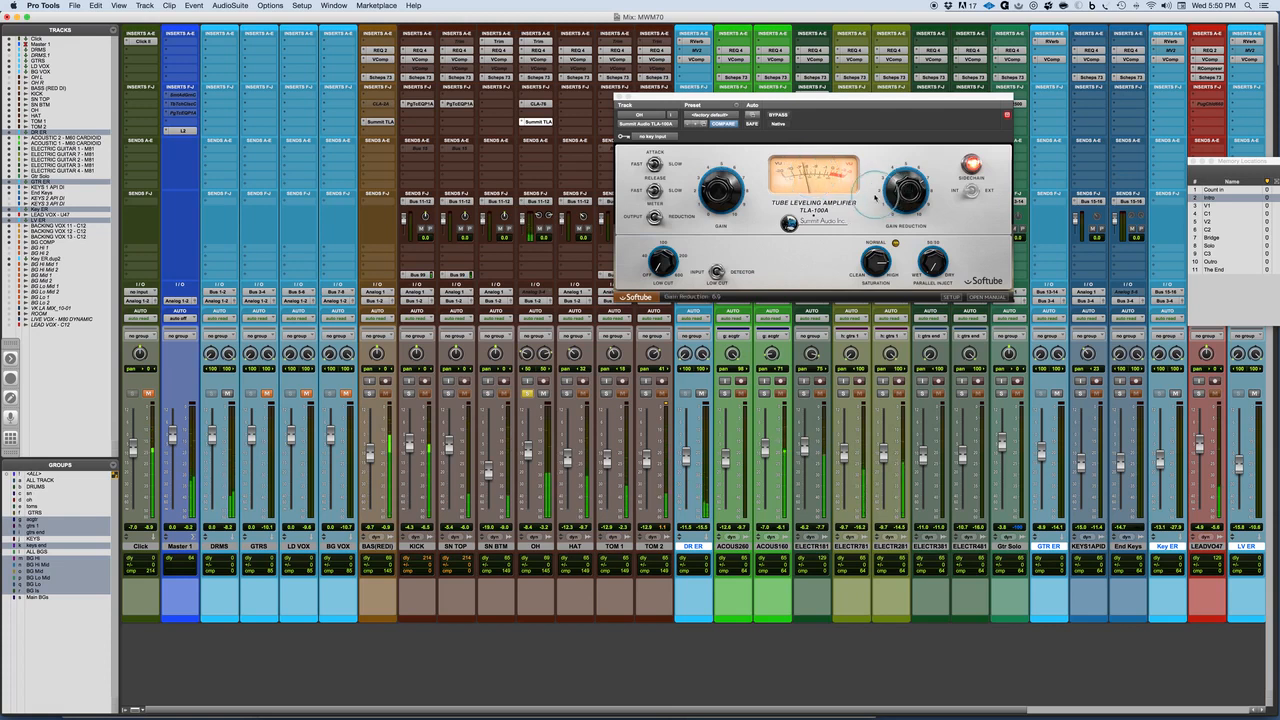
left_click_drag(653, 180, 655, 190)
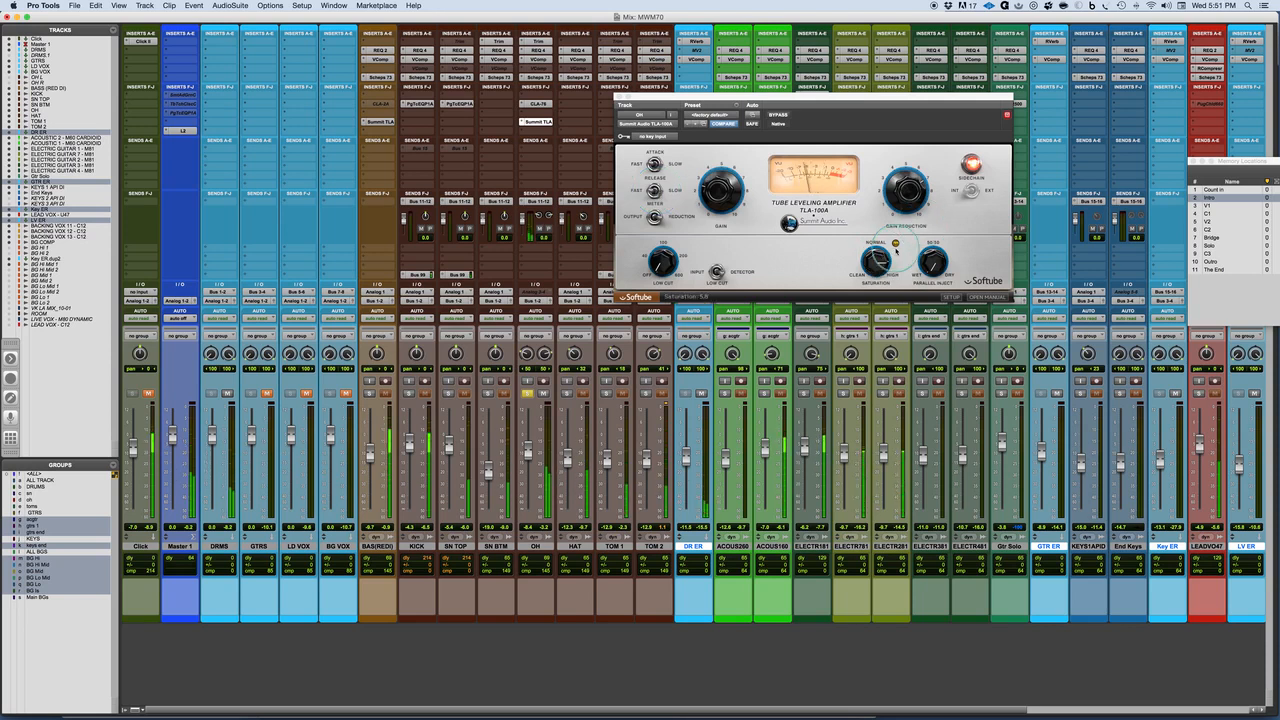
Audition the soloed overheads with the TLA-100A's parallel inject at 100%, and return to the full mix
left_click_drag(932, 266, 990, 6)
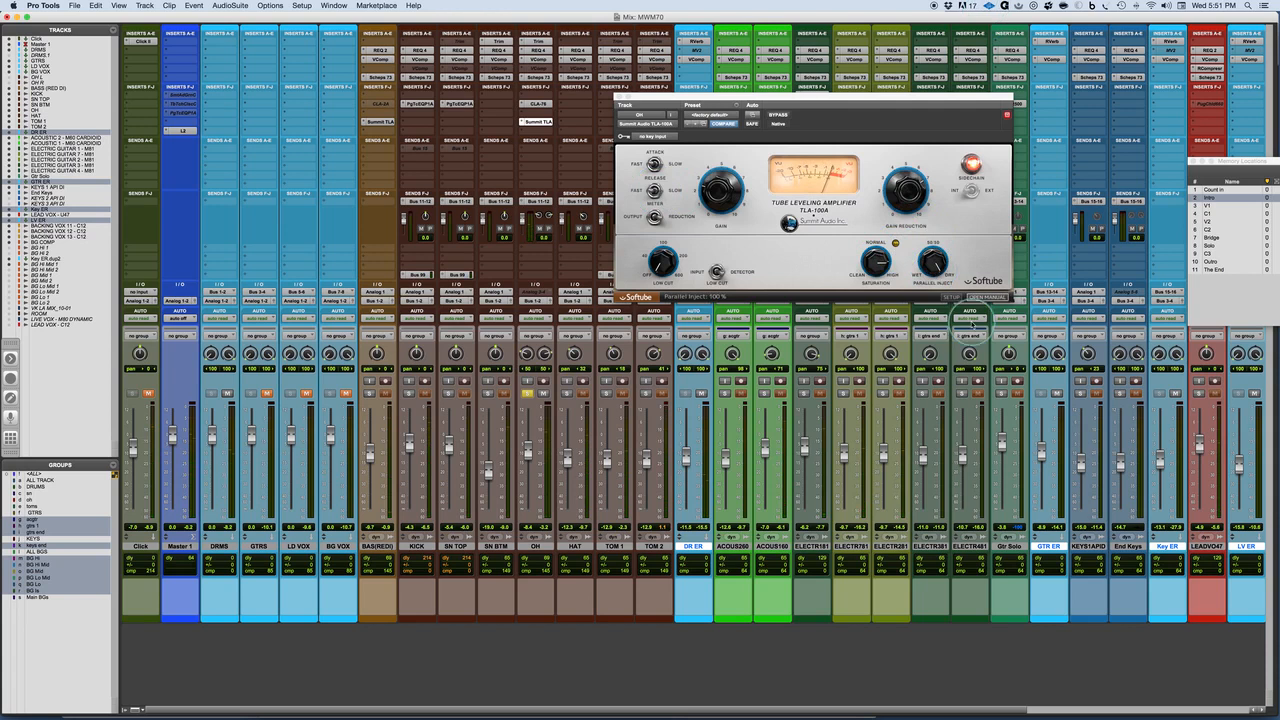
key("space")
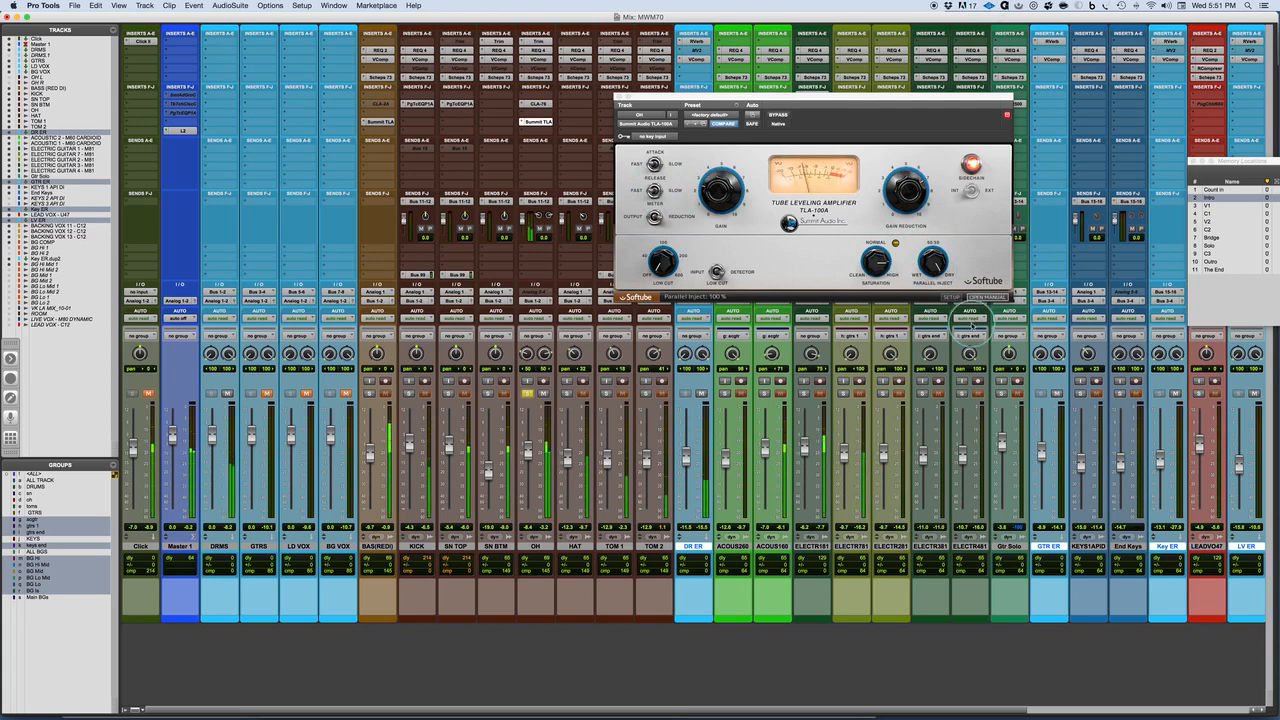
left_click(530, 395)
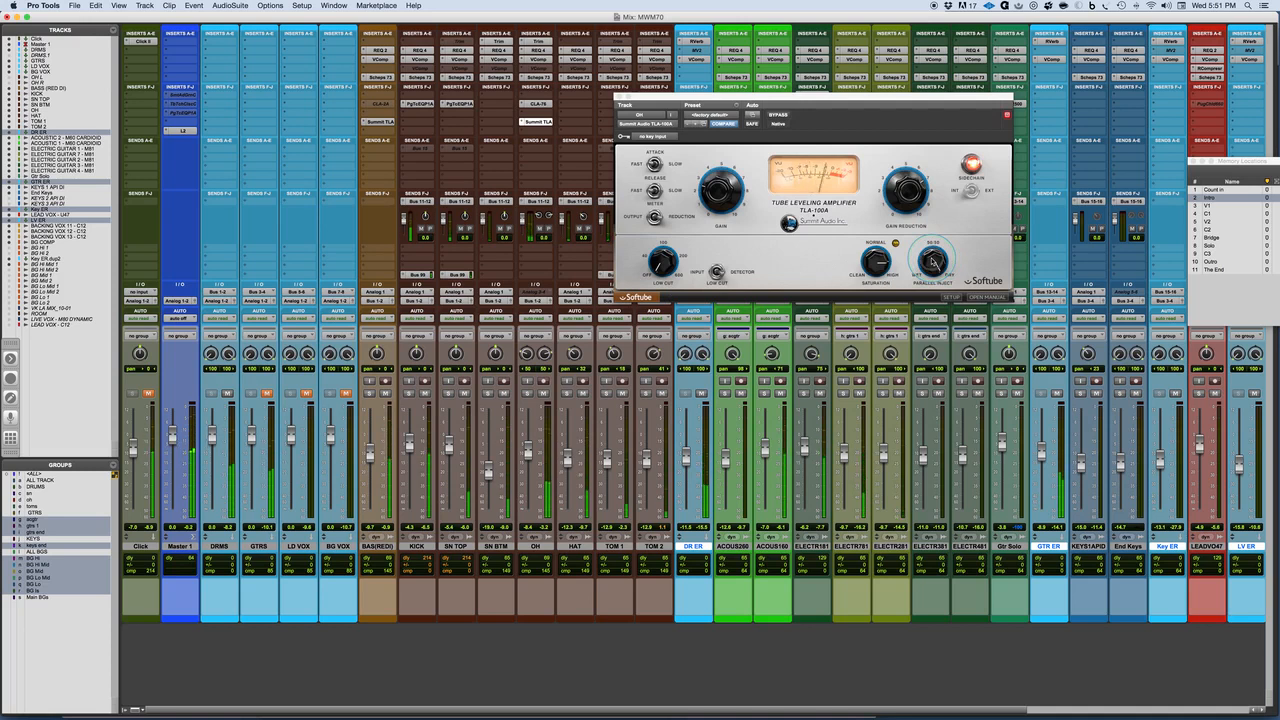
Lower the overhead compressor's parallel inject to about 60% in the full mix and move its window aside
left_click_drag(932, 262, 929, 296)
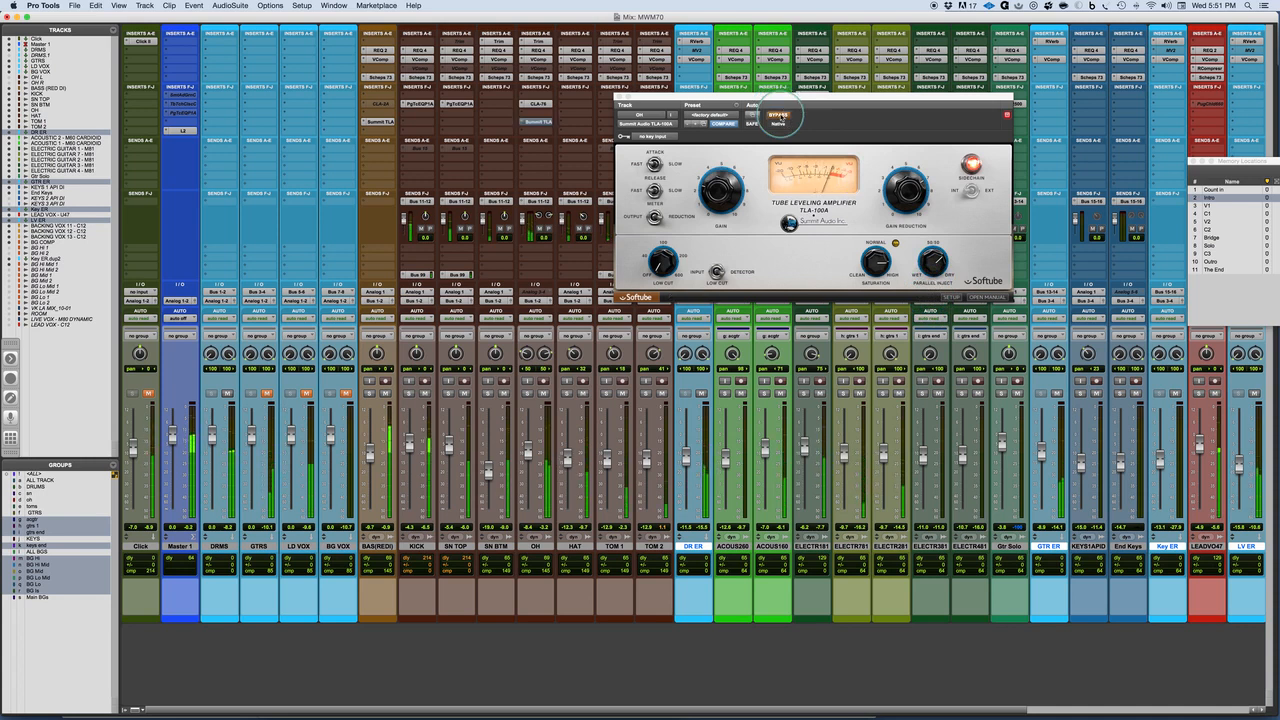
left_click(778, 116)
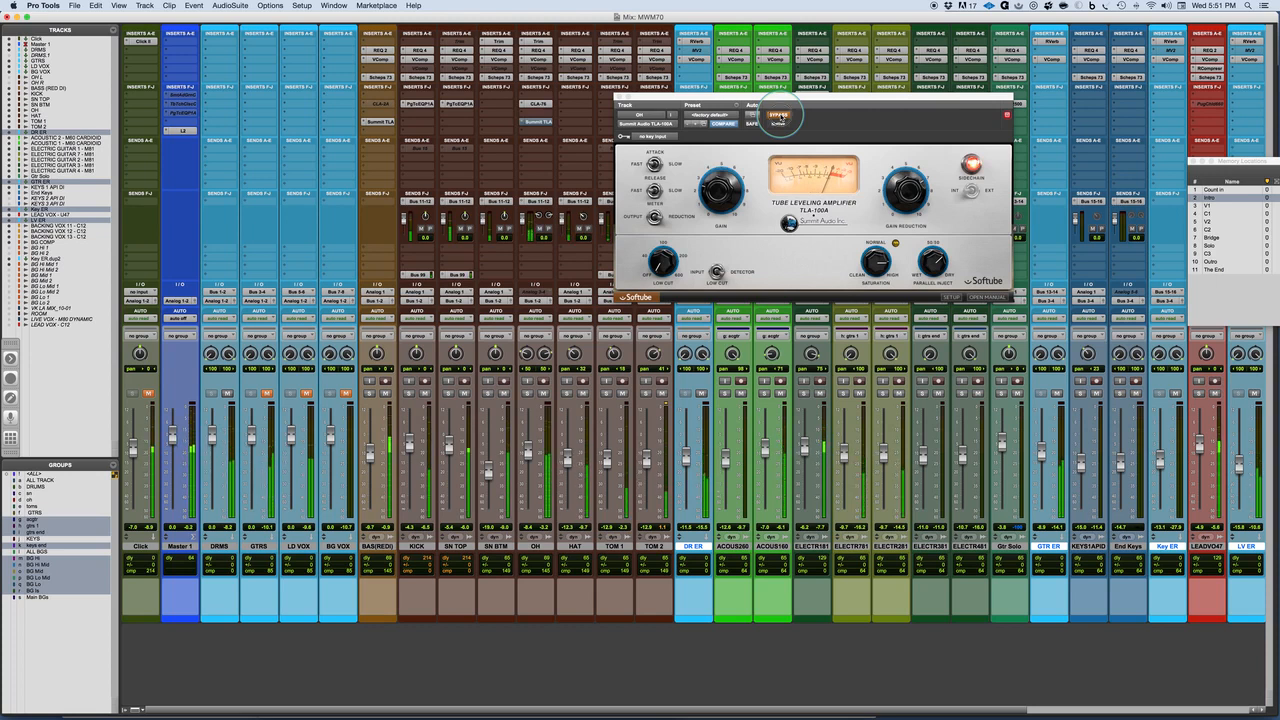
left_click_drag(783, 115, 903, 32)
mouse_move(1036, 189)
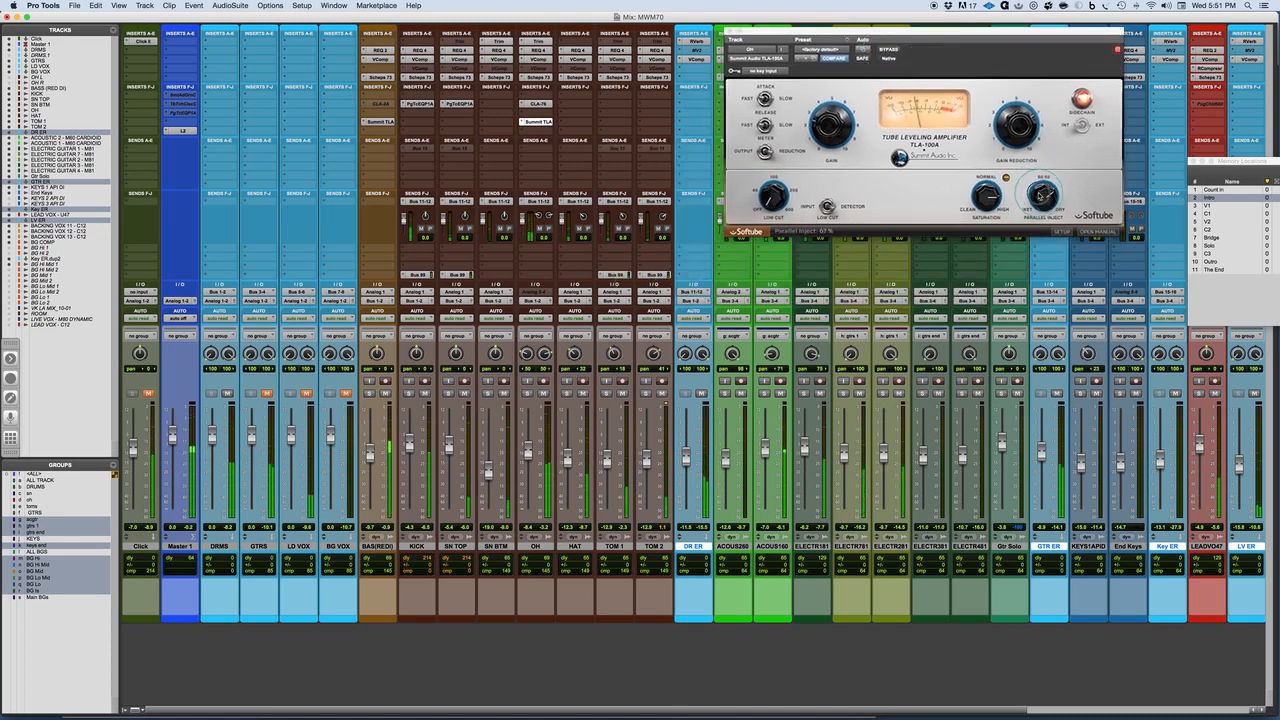
Compare the overheads in the full mix with the TLA-100A repeatedly bypassed and engaged
left_click(889, 50)
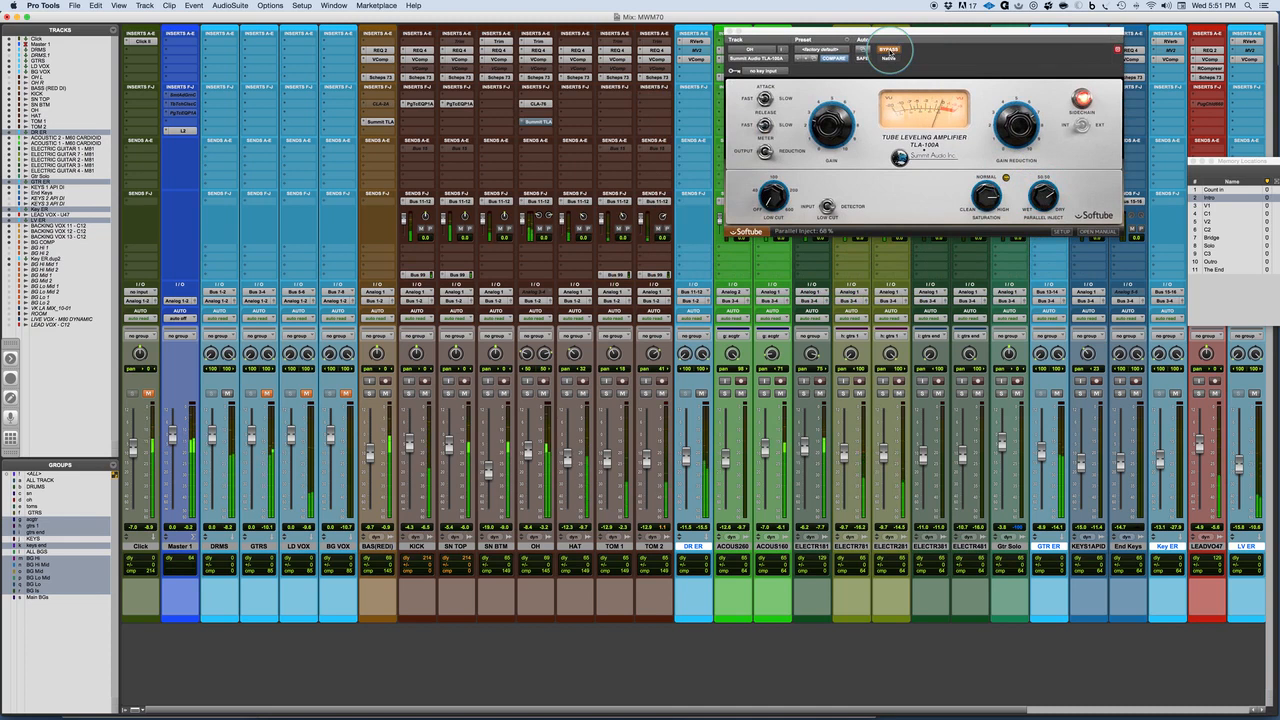
left_click(889, 50)
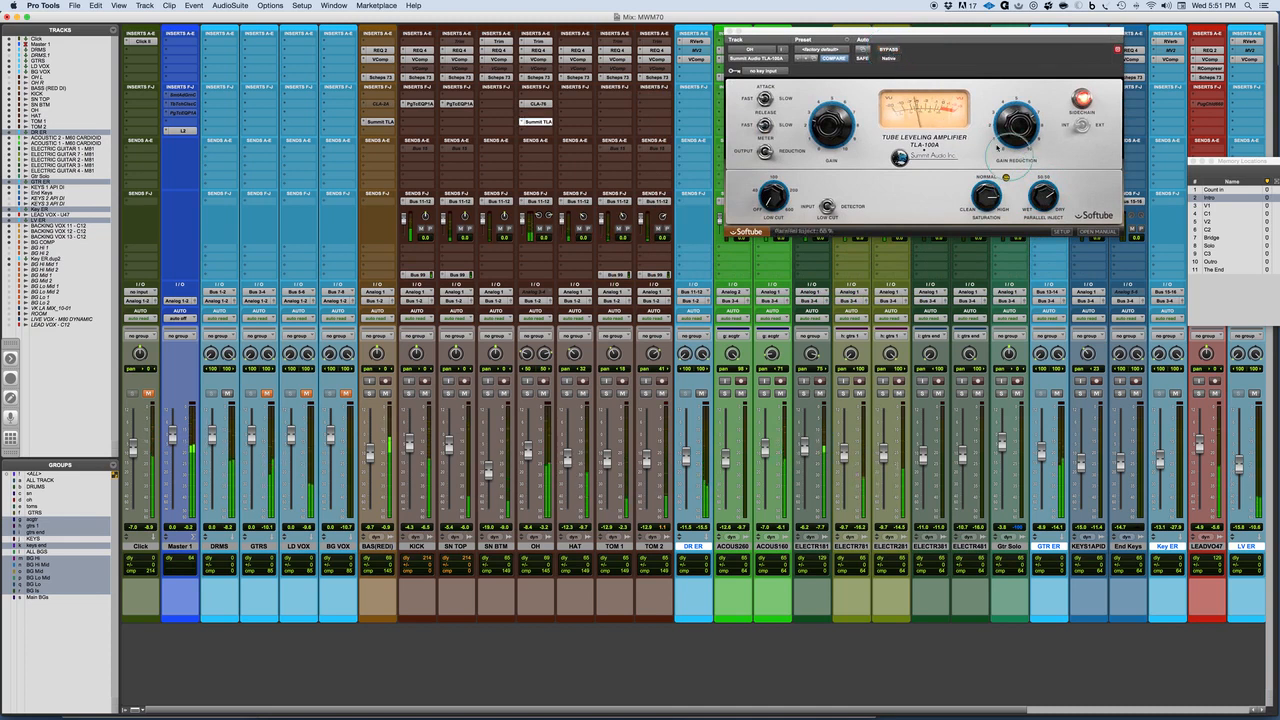
left_click(889, 50)
left_click(889, 50)
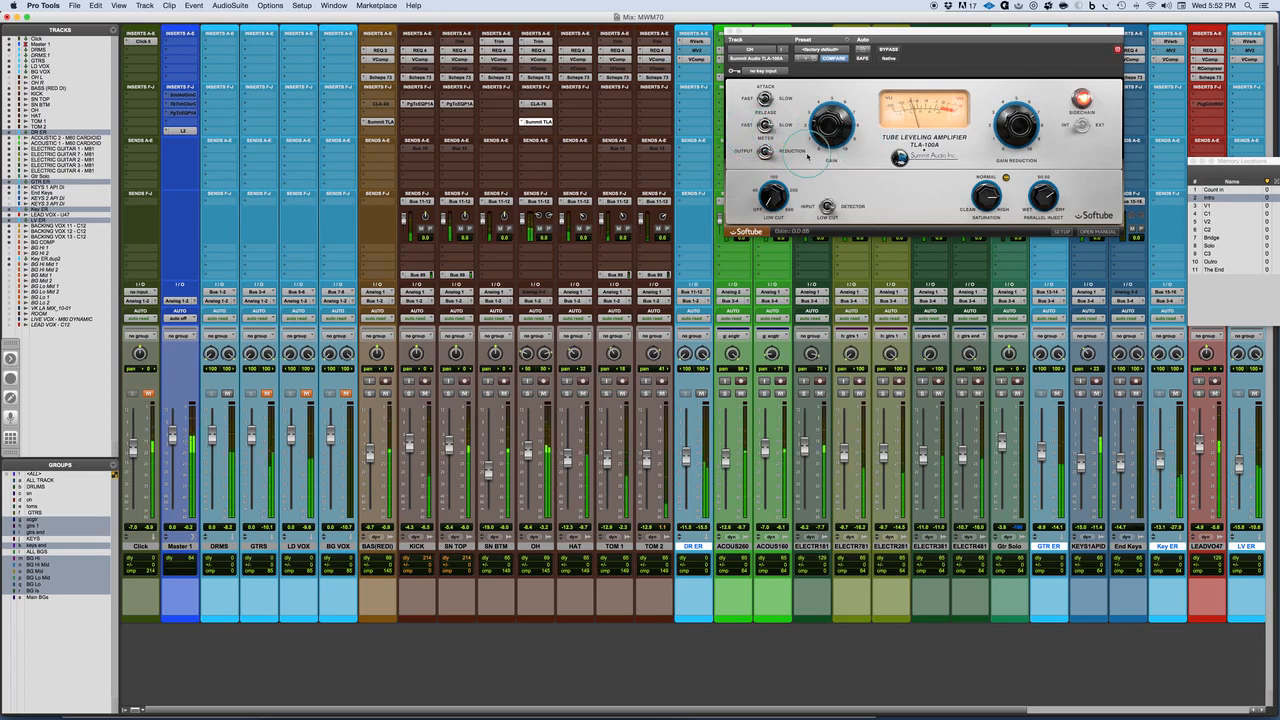
left_click(891, 49)
left_click(888, 50)
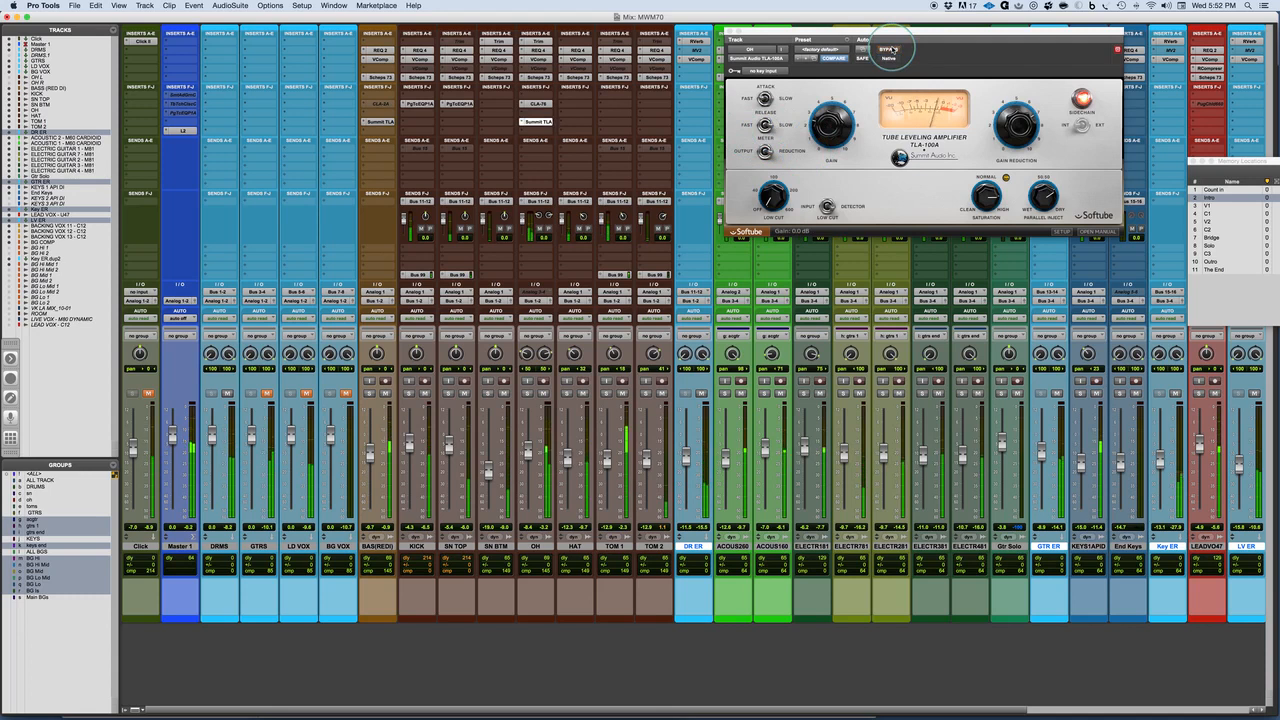
Raise the overhead TLA-100A's parallel inject to about 73% and compare it with bypass in the mix
left_click_drag(1042, 198, 1042, 190)
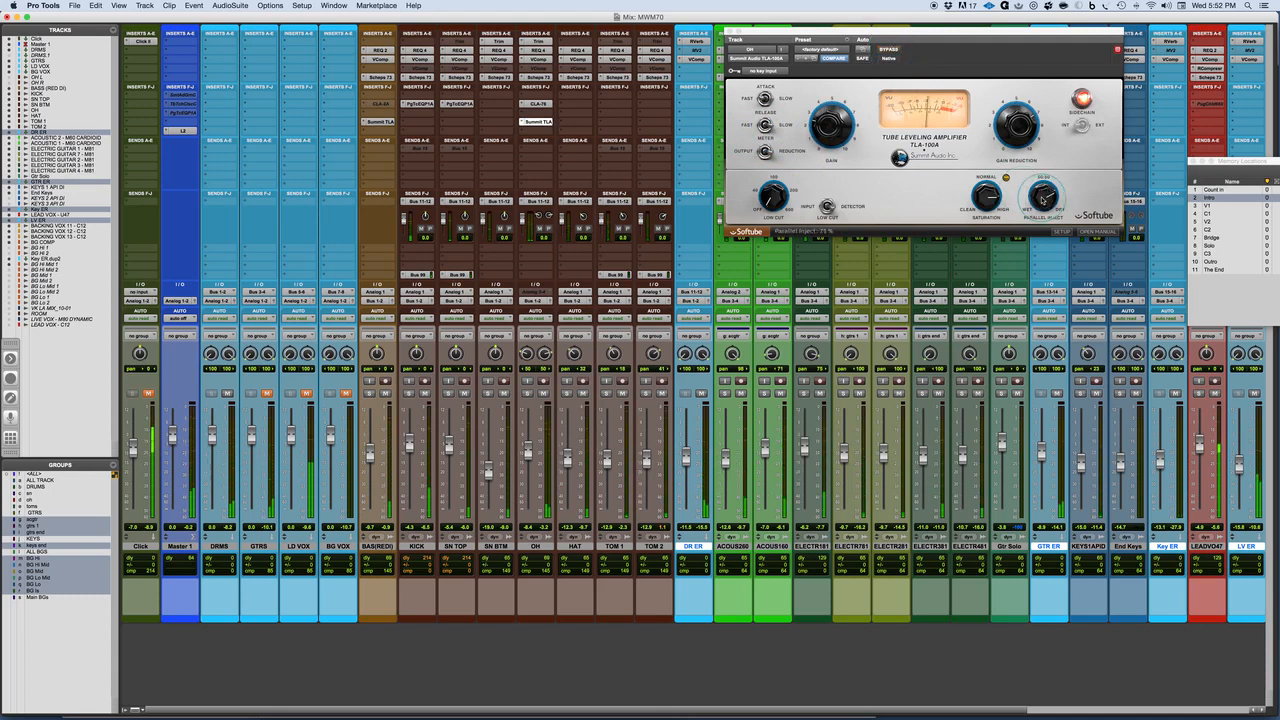
left_click(891, 50)
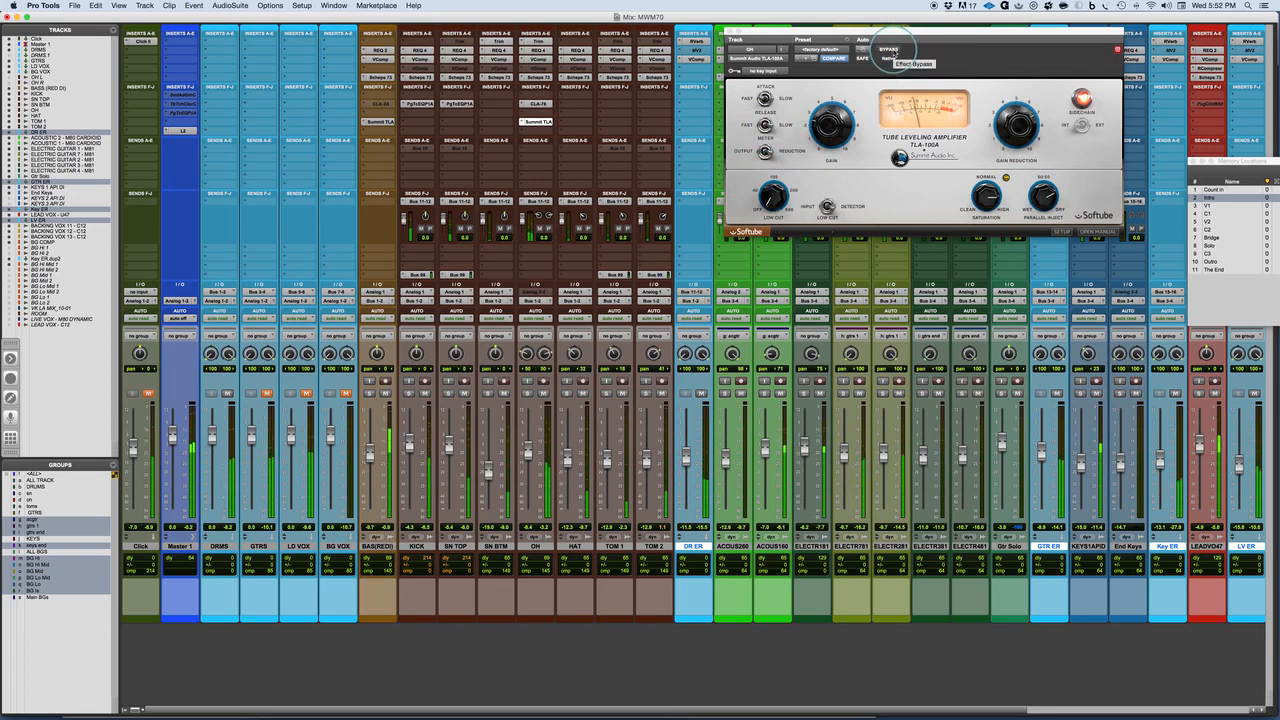
left_click(893, 52)
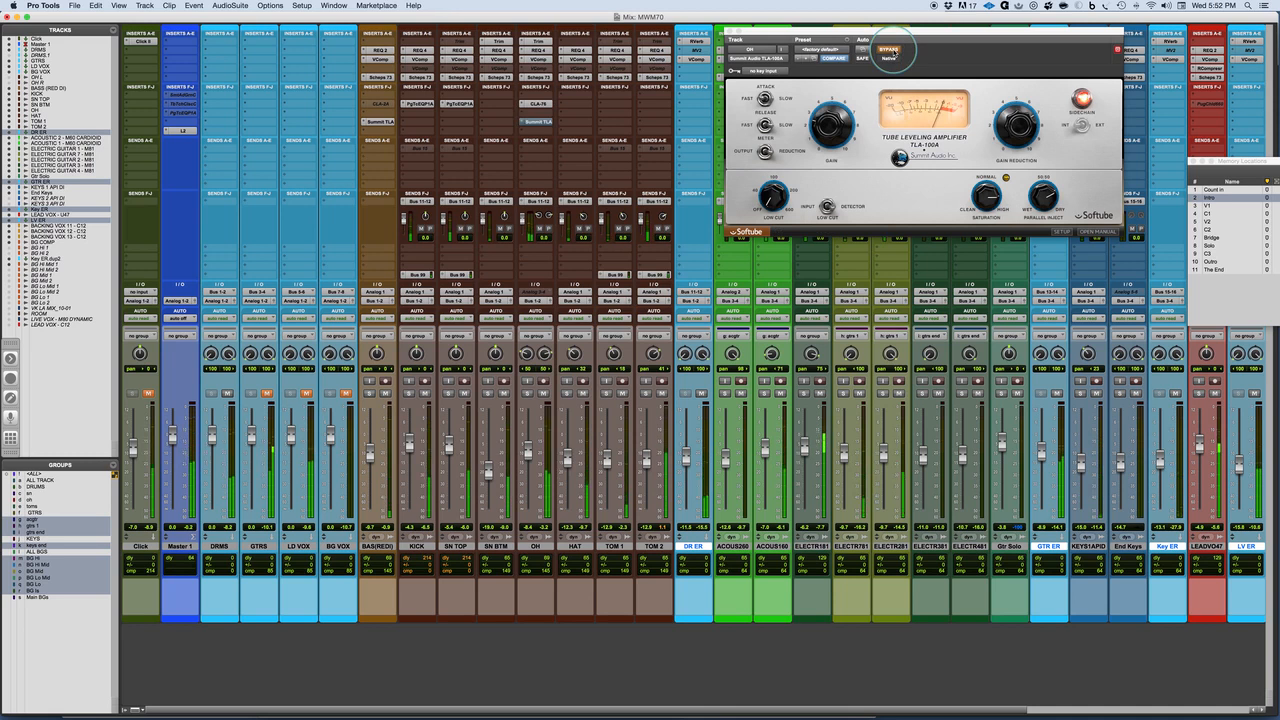
left_click(890, 52)
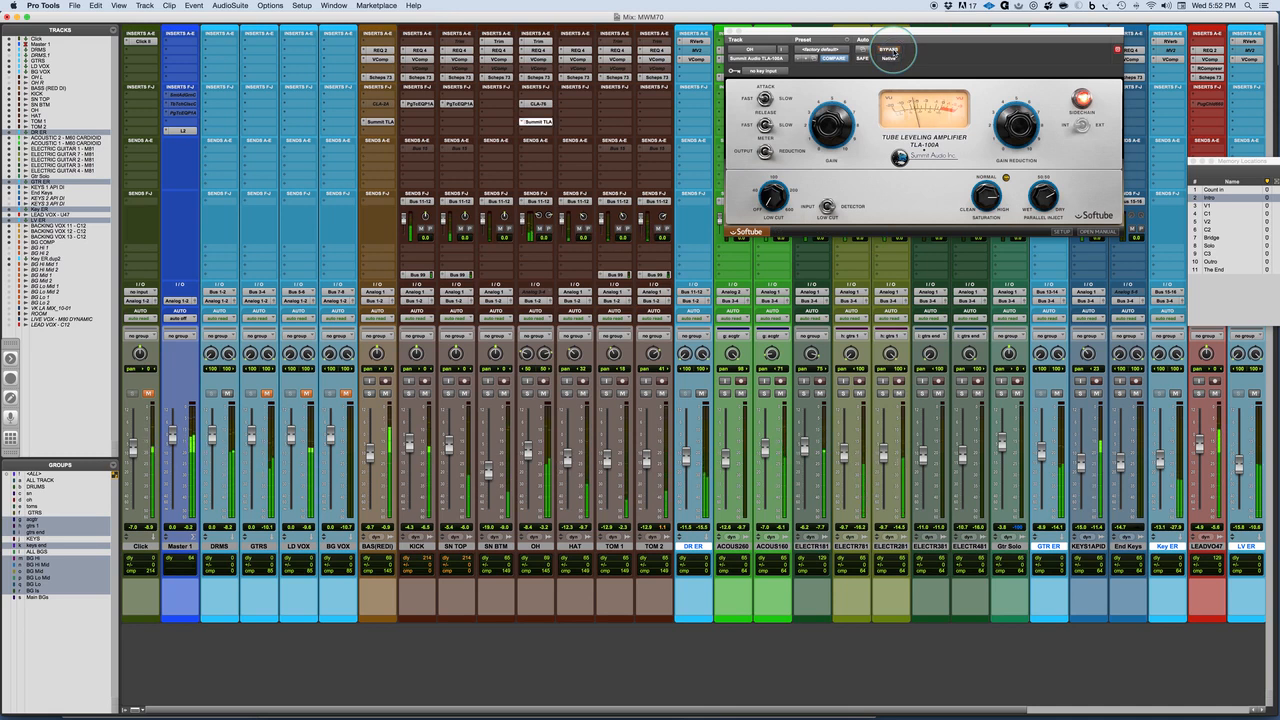
Move the overhead compressor's window out of the way and insert a mono Softube Summit Audio TLA-100A on the ACOUS160 track
left_click_drag(799, 30, 755, 33)
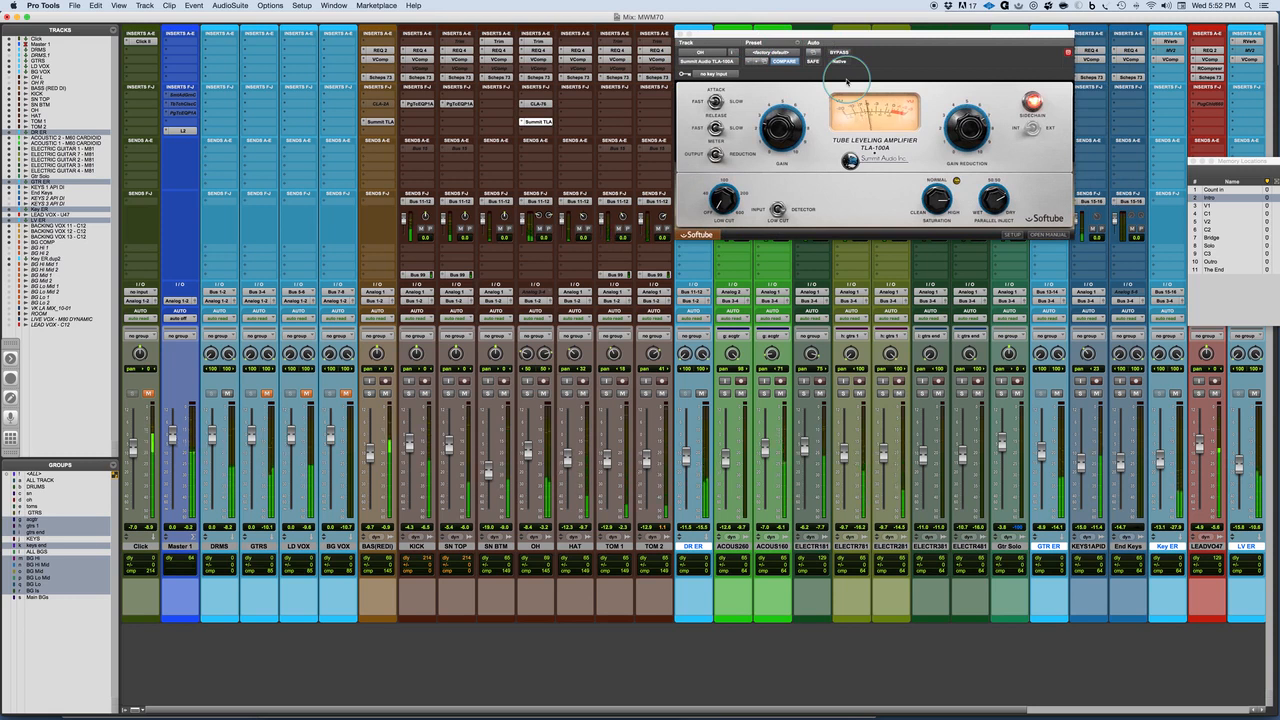
left_click_drag(802, 33, 1089, 23)
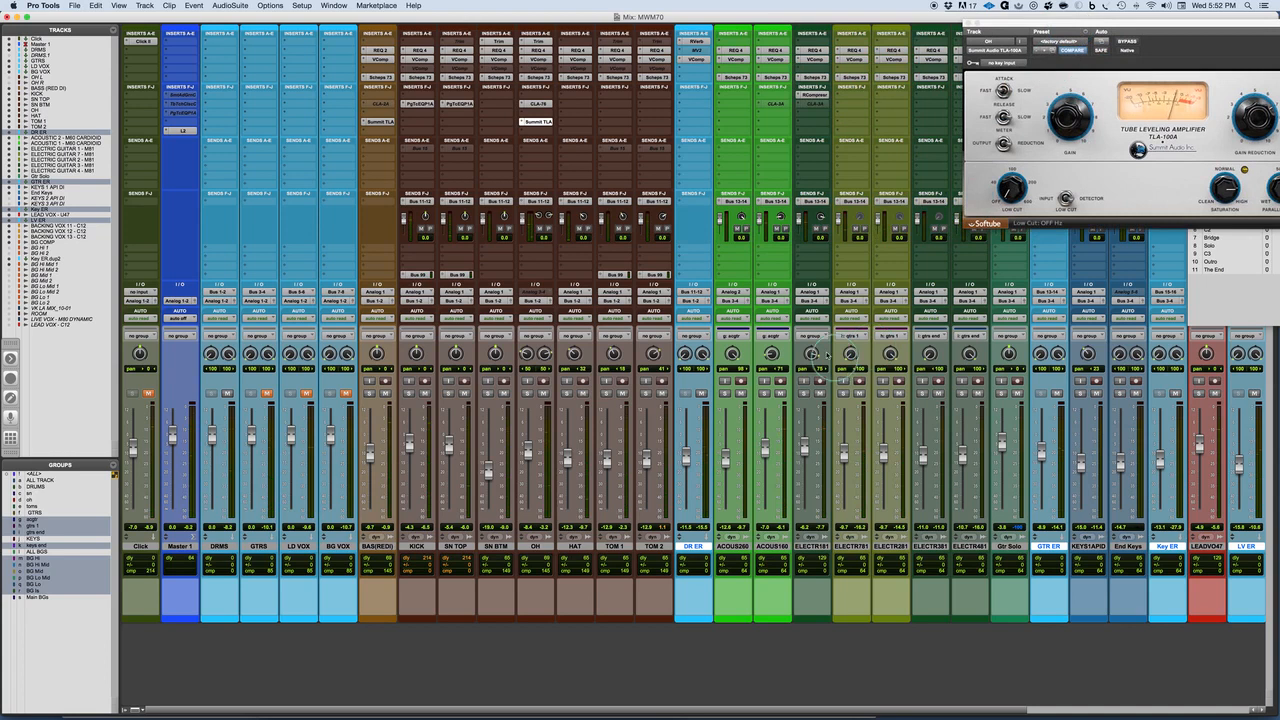
scroll(740, 360, "right", 5)
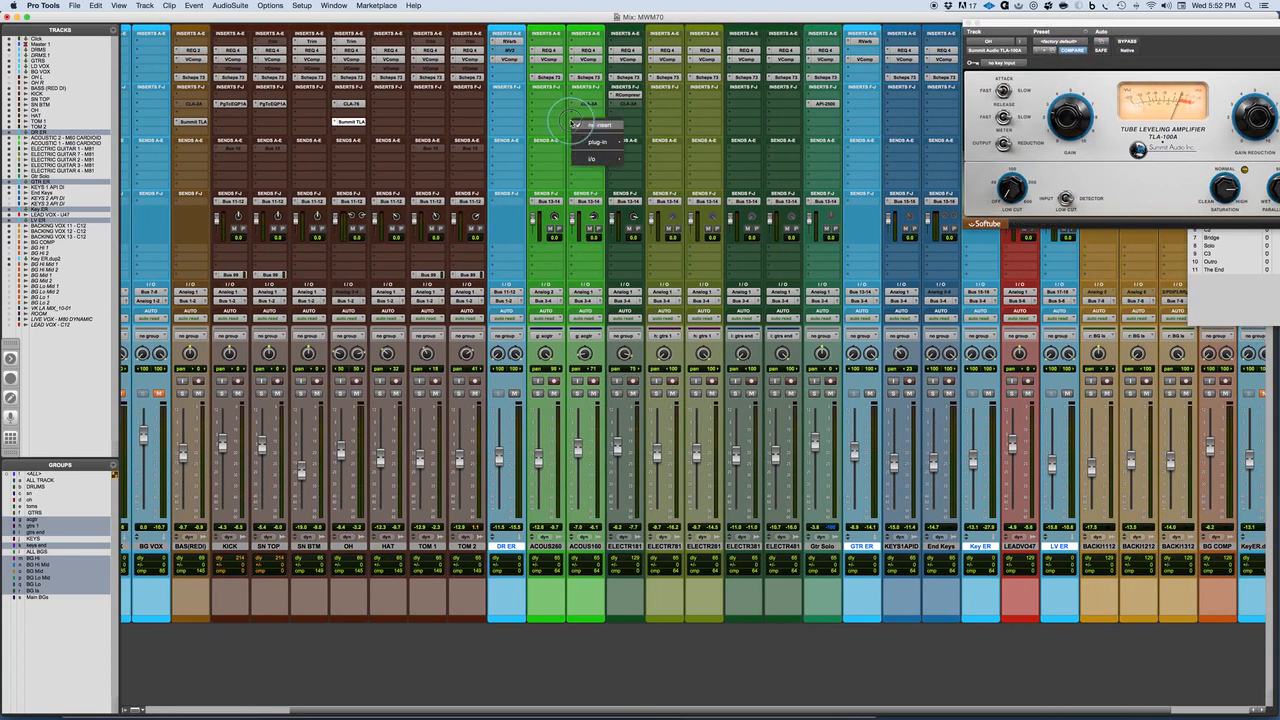
left_click(572, 122)
mouse_move(598, 142)
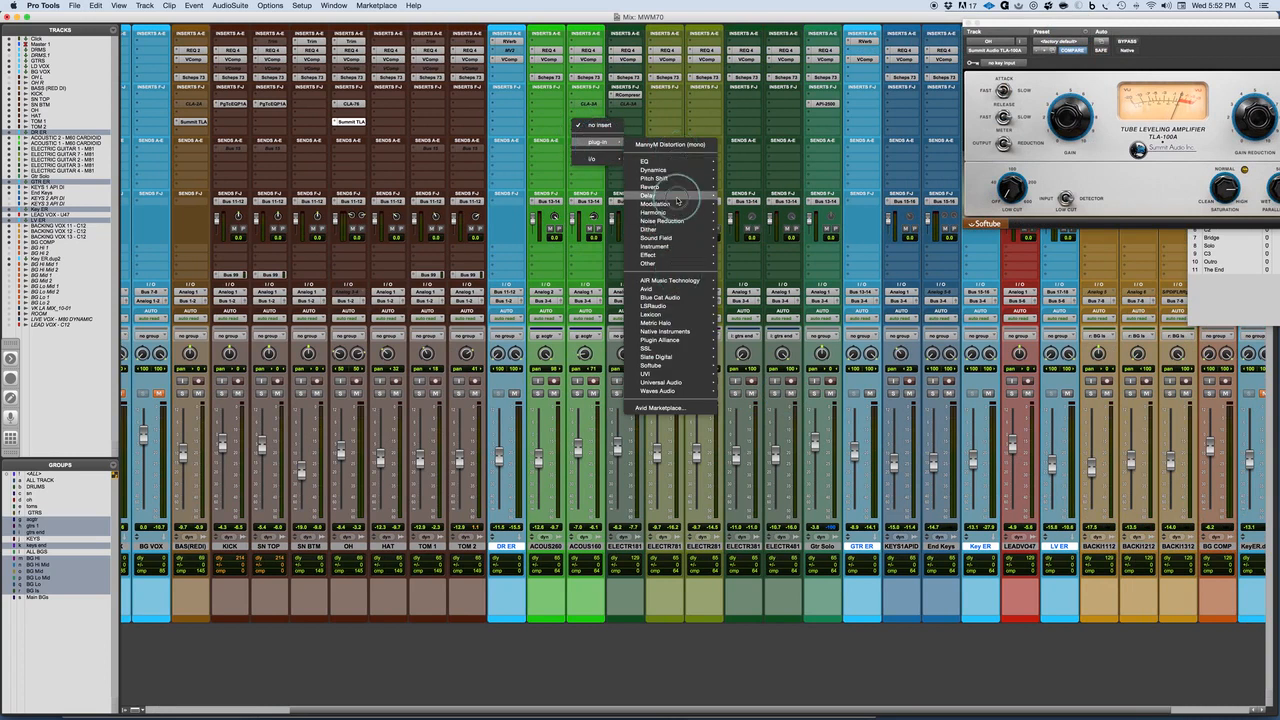
mouse_move(680, 365)
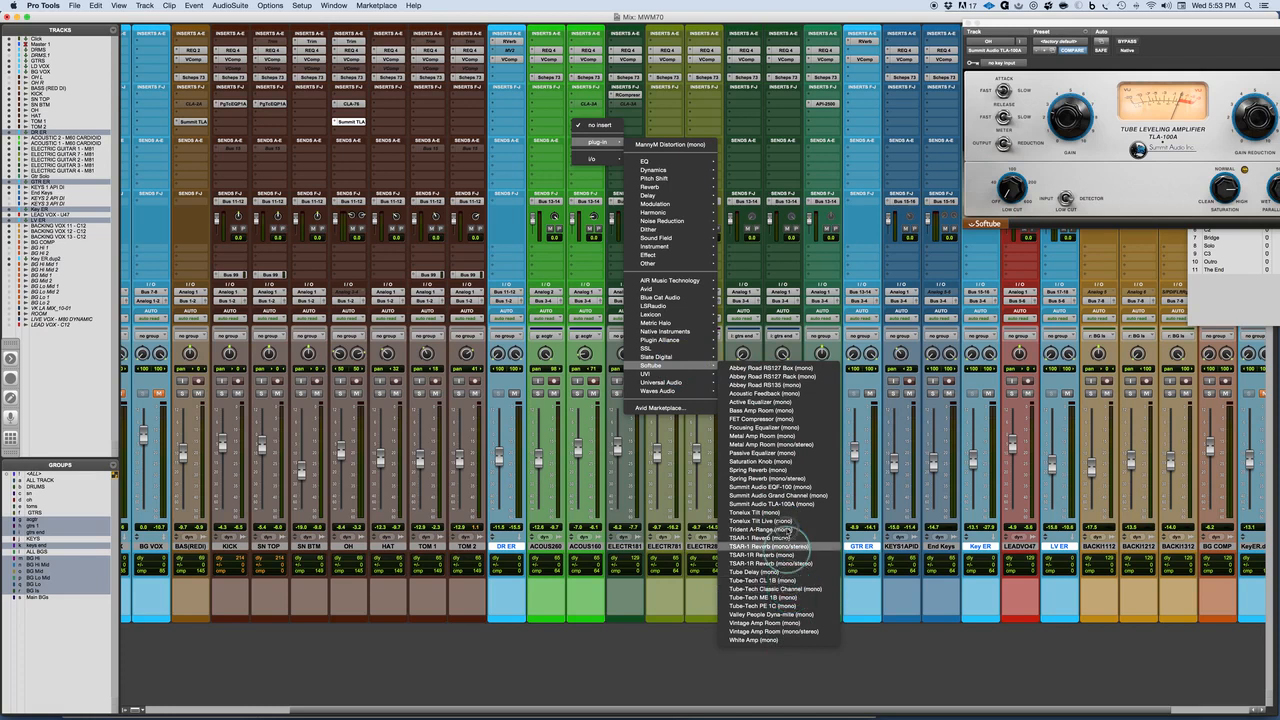
left_click(775, 504)
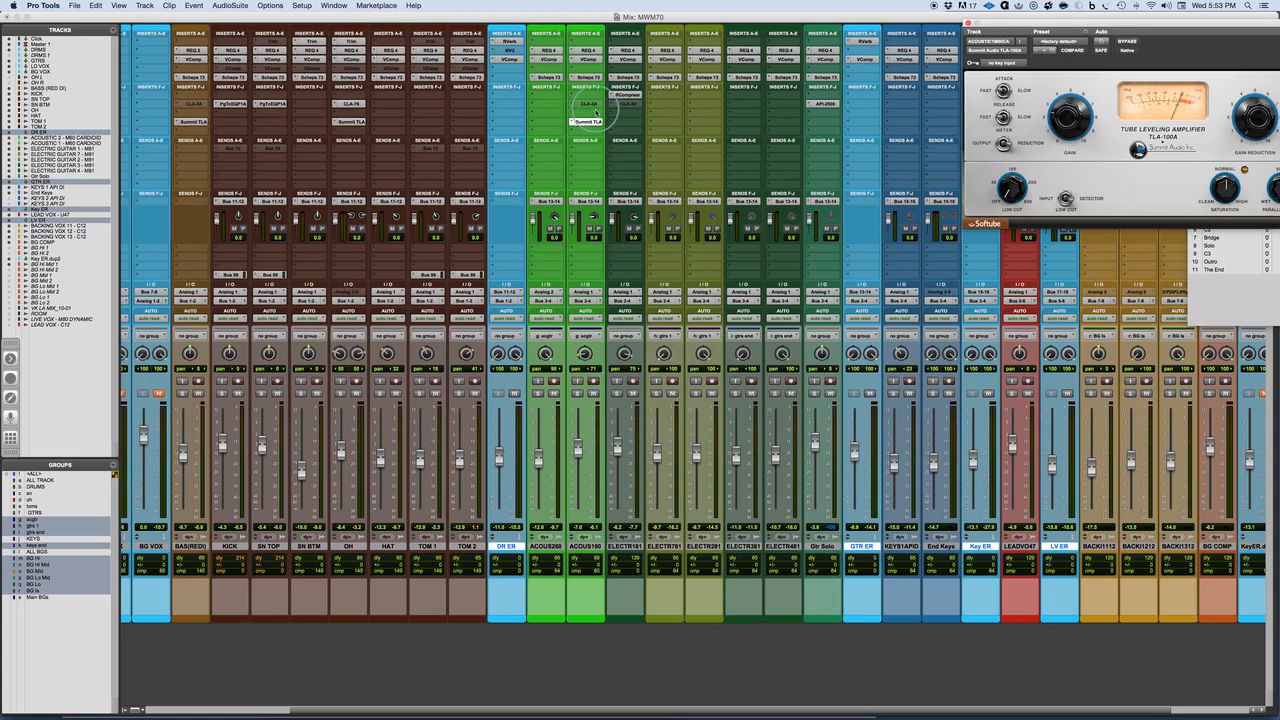
Copy the TLA-100A insert from ACOUS160 to ELECTR181 and reopen the ACOUS160 compressor during playback
left_click_drag(588, 123, 628, 121)
left_click(587, 122)
key("space")
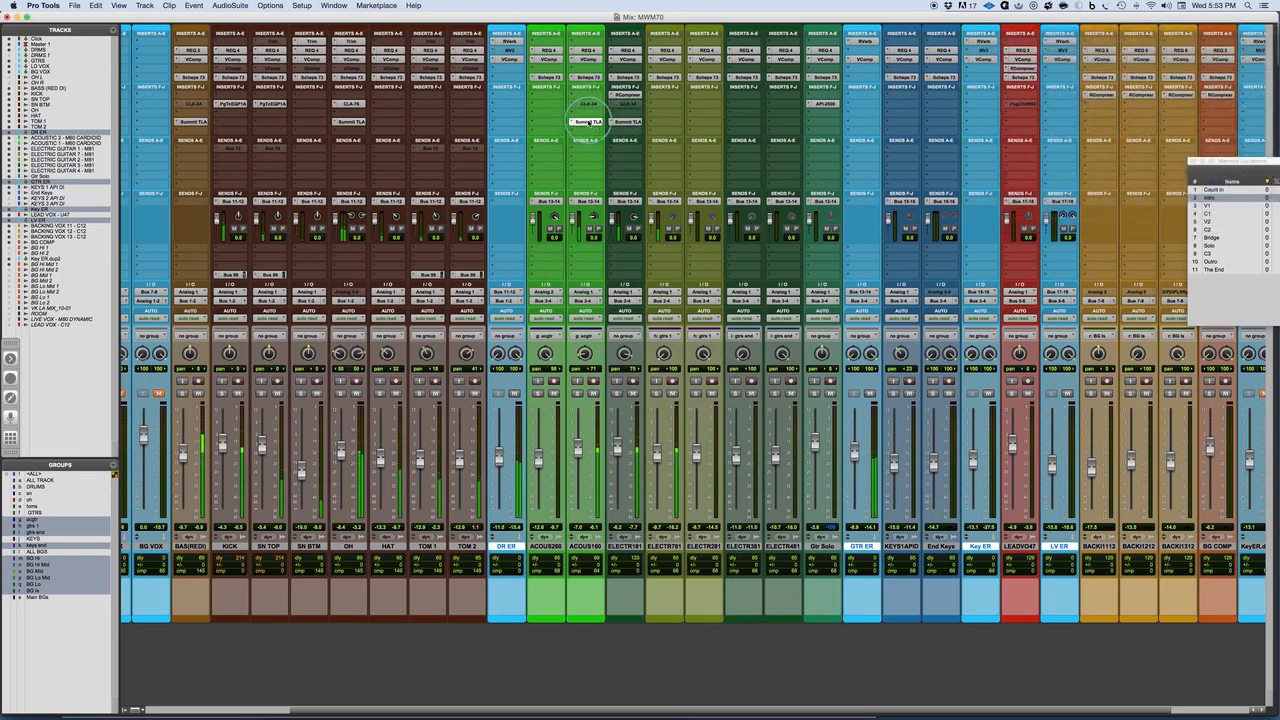
left_click(587, 122)
scroll(423, 463, "left", 3)
scroll(287, 393, "left", 1)
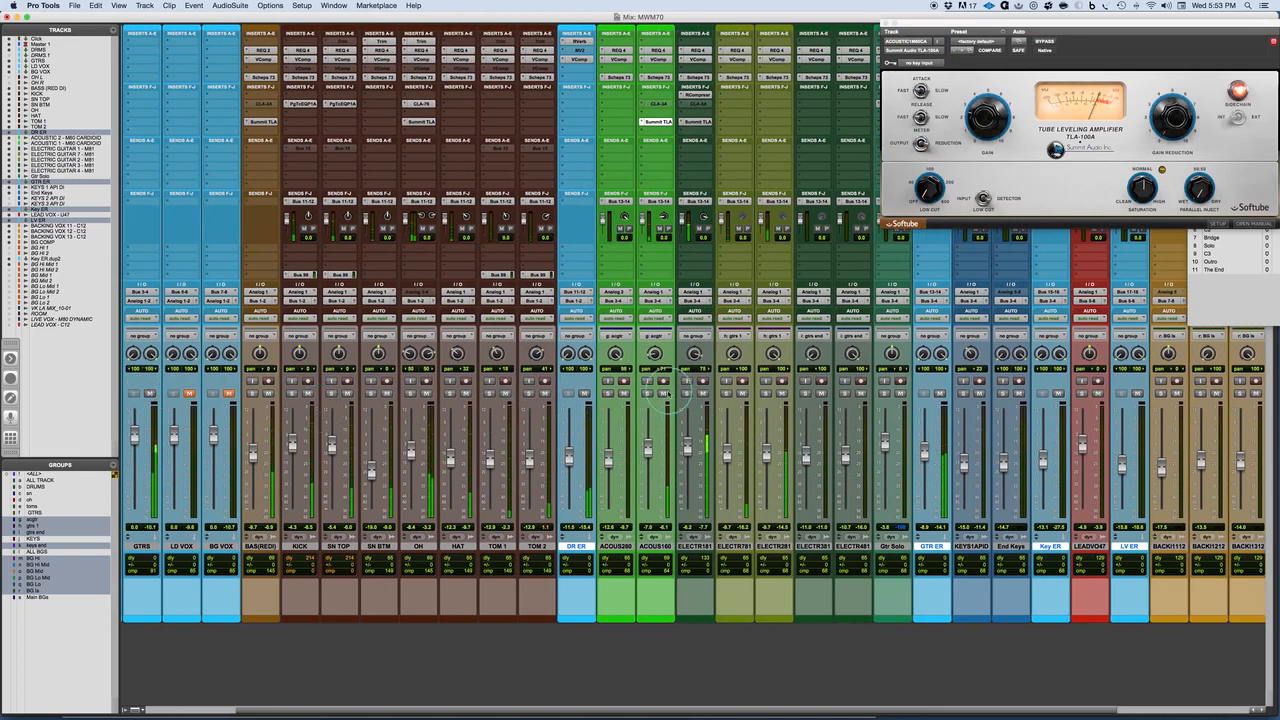
Solo ACOUS160, bring its TLA-100A window alongside, and adjust the low cut, release and gain reduction, with gain reduction at about 2.7
left_click(646, 393)
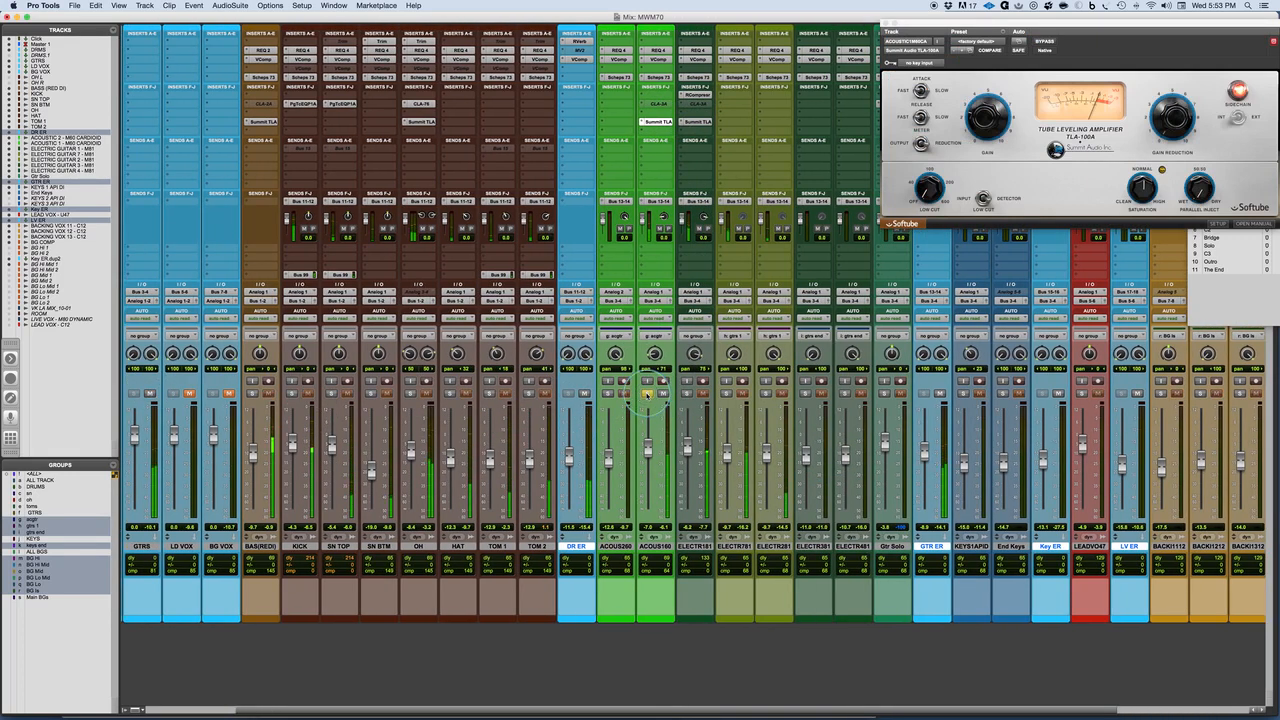
left_click_drag(1050, 22, 635, 32)
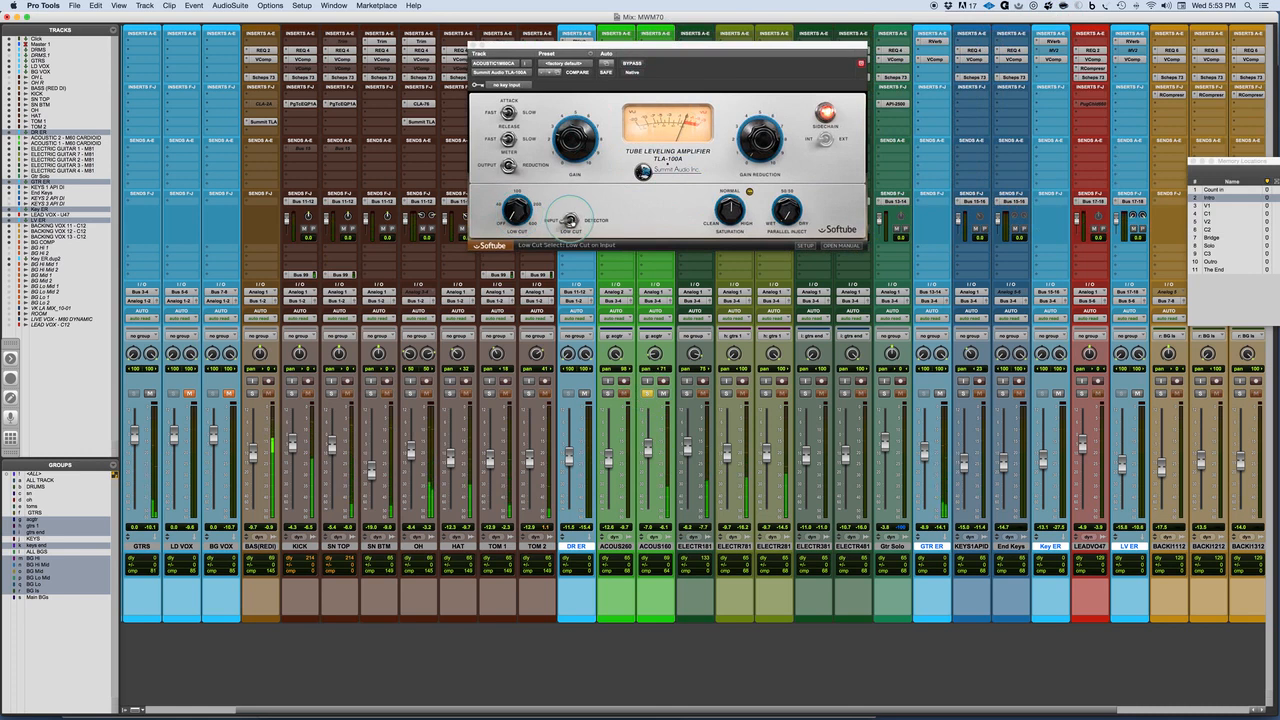
left_click_drag(516, 214, 511, 166)
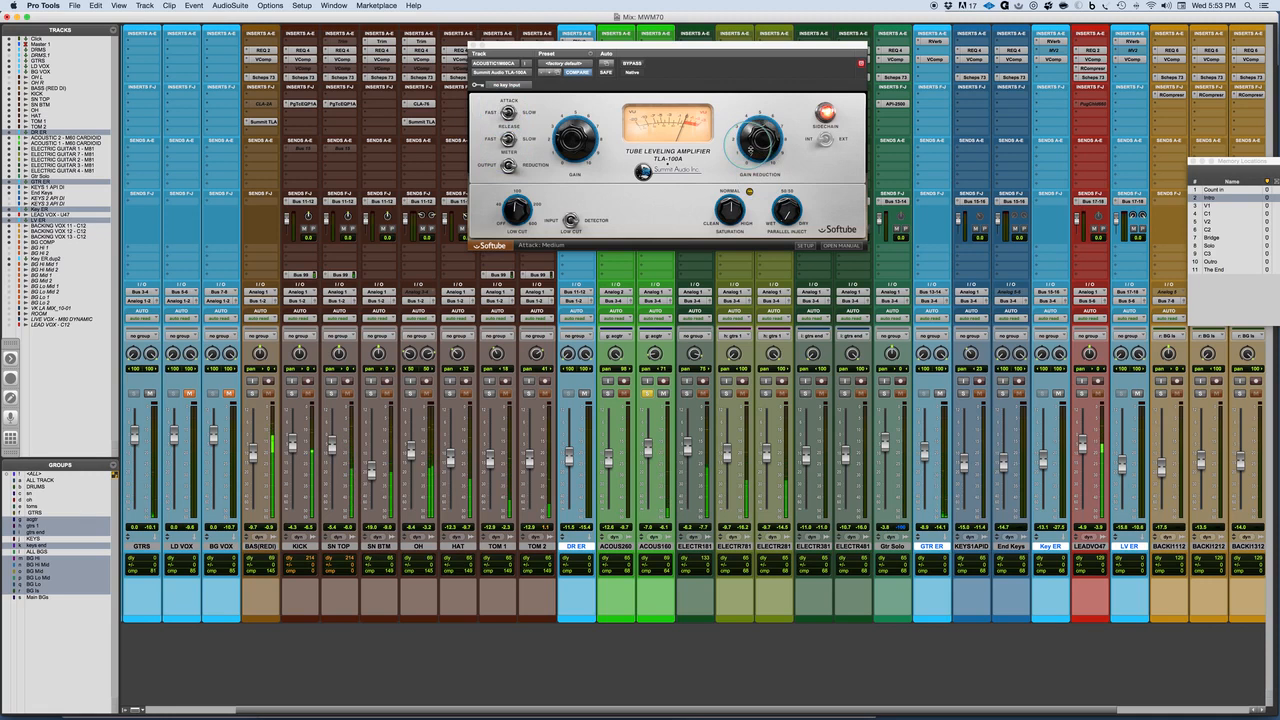
left_click_drag(751, 116, 752, 143)
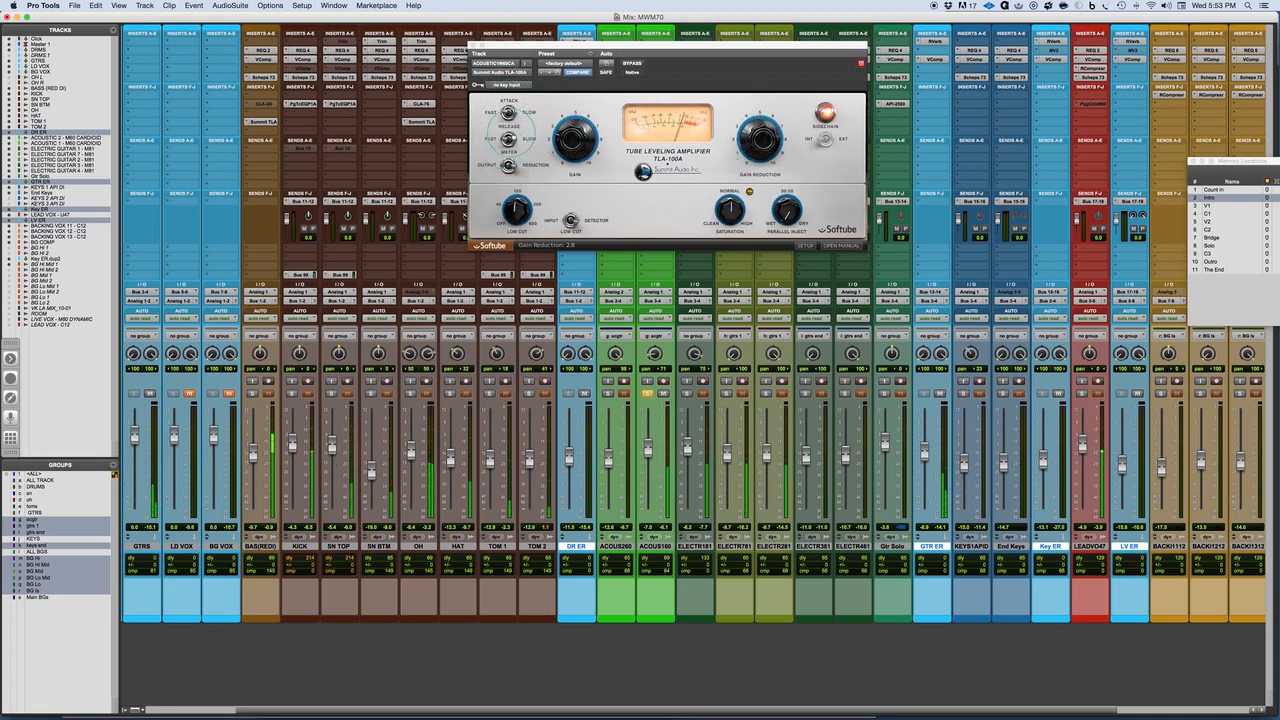
left_click(509, 138)
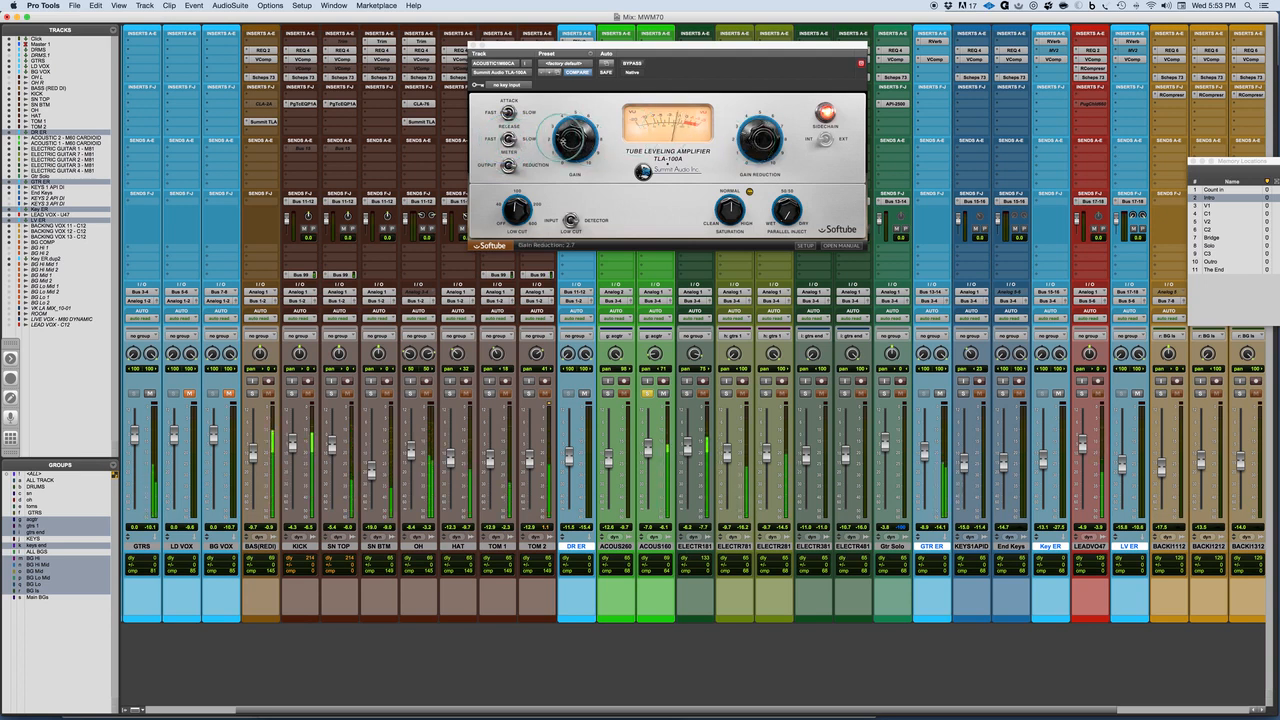
Raise the ACOUS160 compressor's gain slightly, increase its saturation to about 2.9, and compare it with bypass
left_click_drag(562, 136, 563, 126)
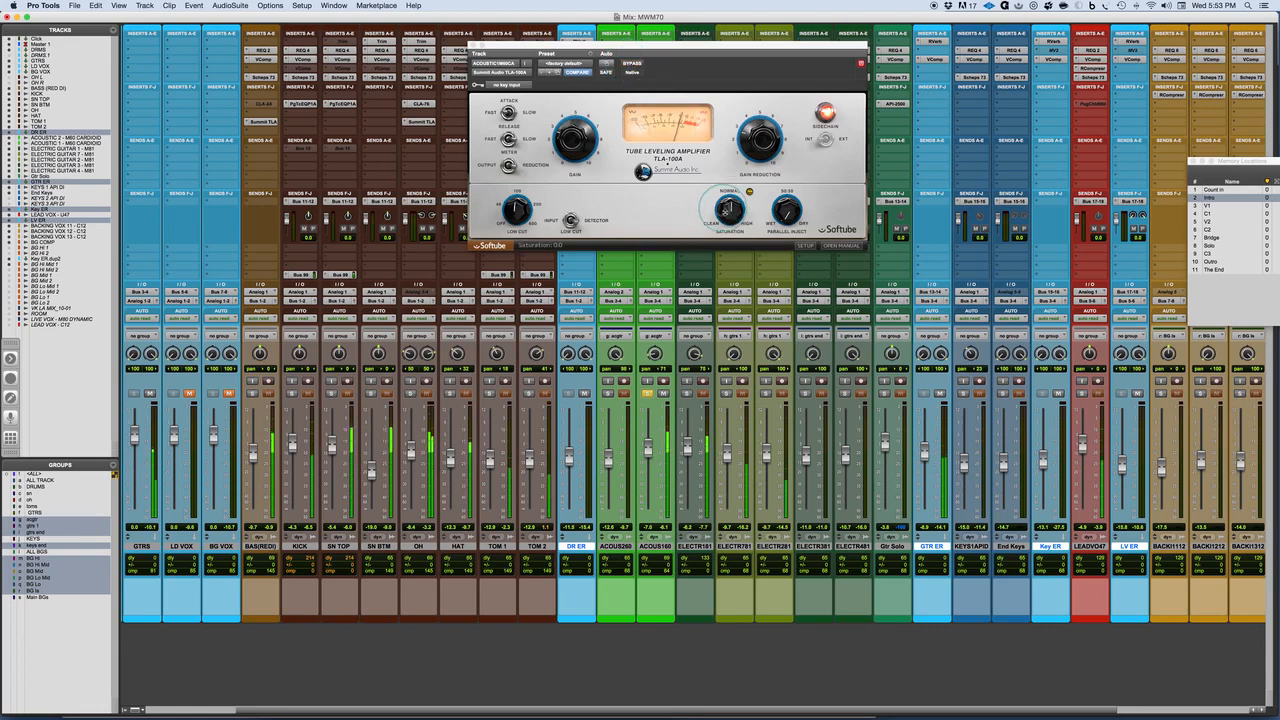
mouse_move(728, 206)
left_mouse_down()
mouse_move(722, 186)
mouse_move(724, 198)
left_mouse_up()
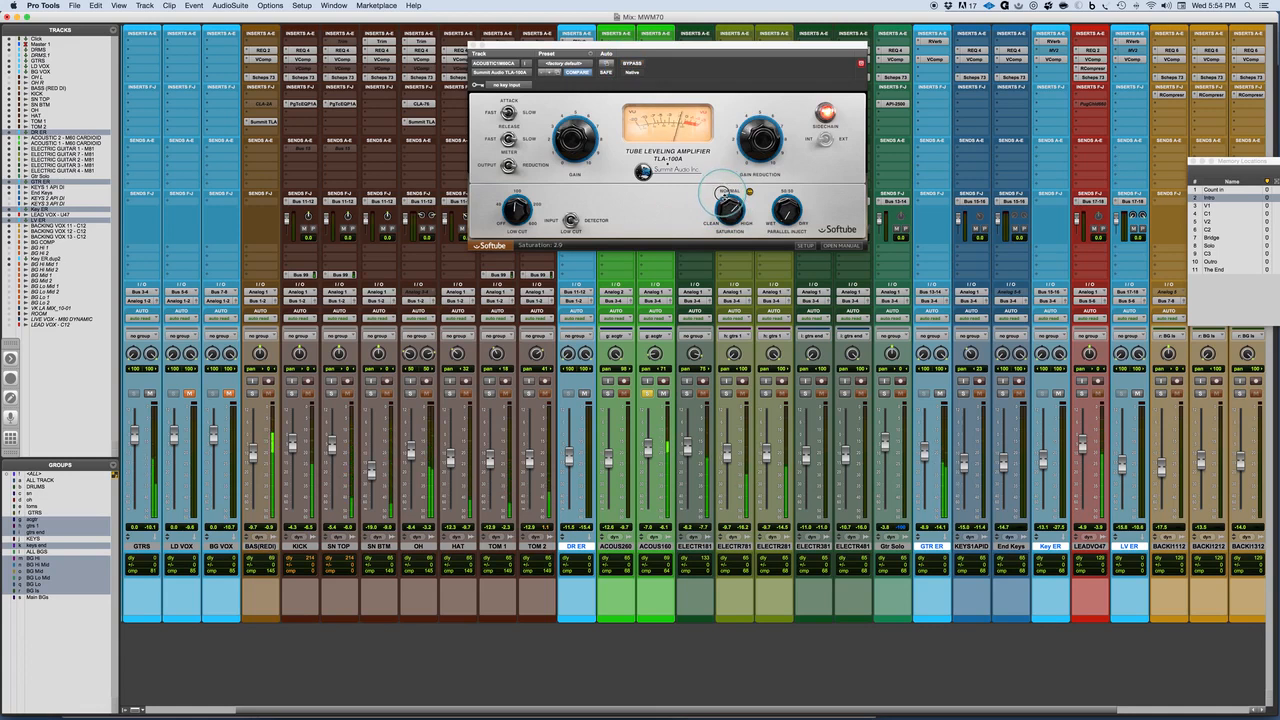
left_click(631, 64)
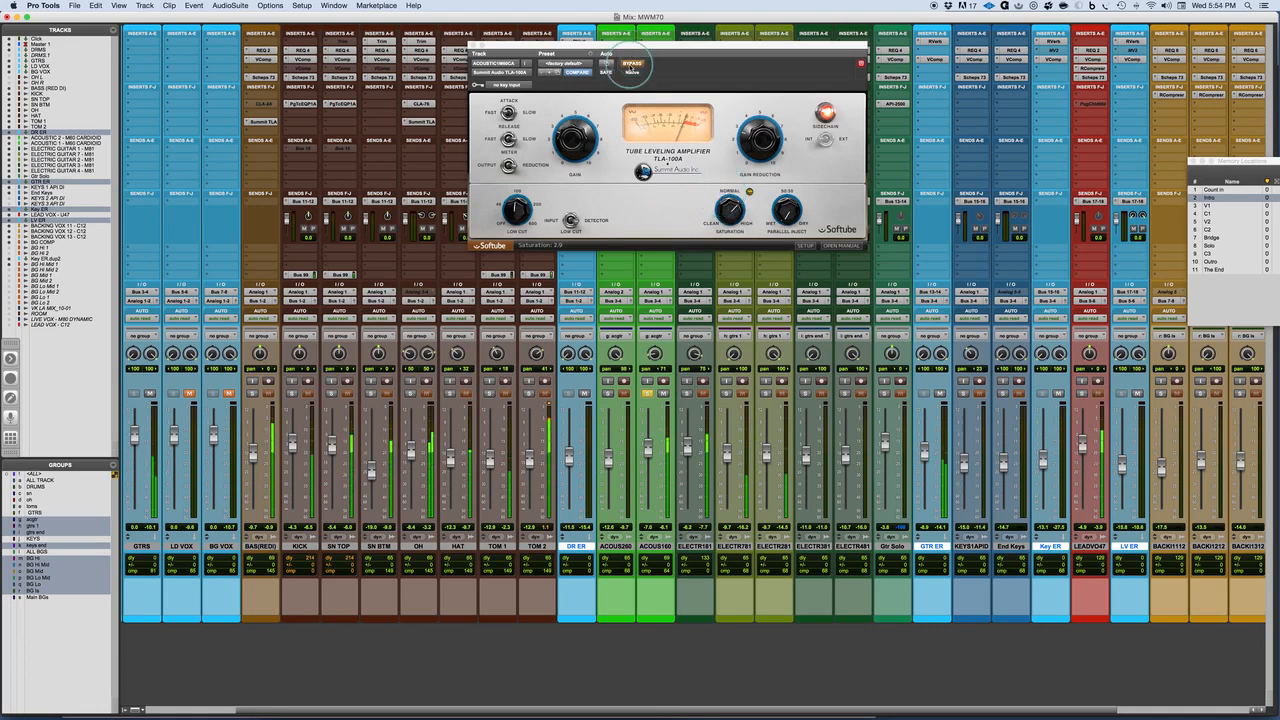
left_click(631, 66)
Set the ACOUS160 compressor's saturation fully clean at -10.0 with 2.4 dB gain, and compare it with bypass
left_click_drag(727, 206, 711, 359)
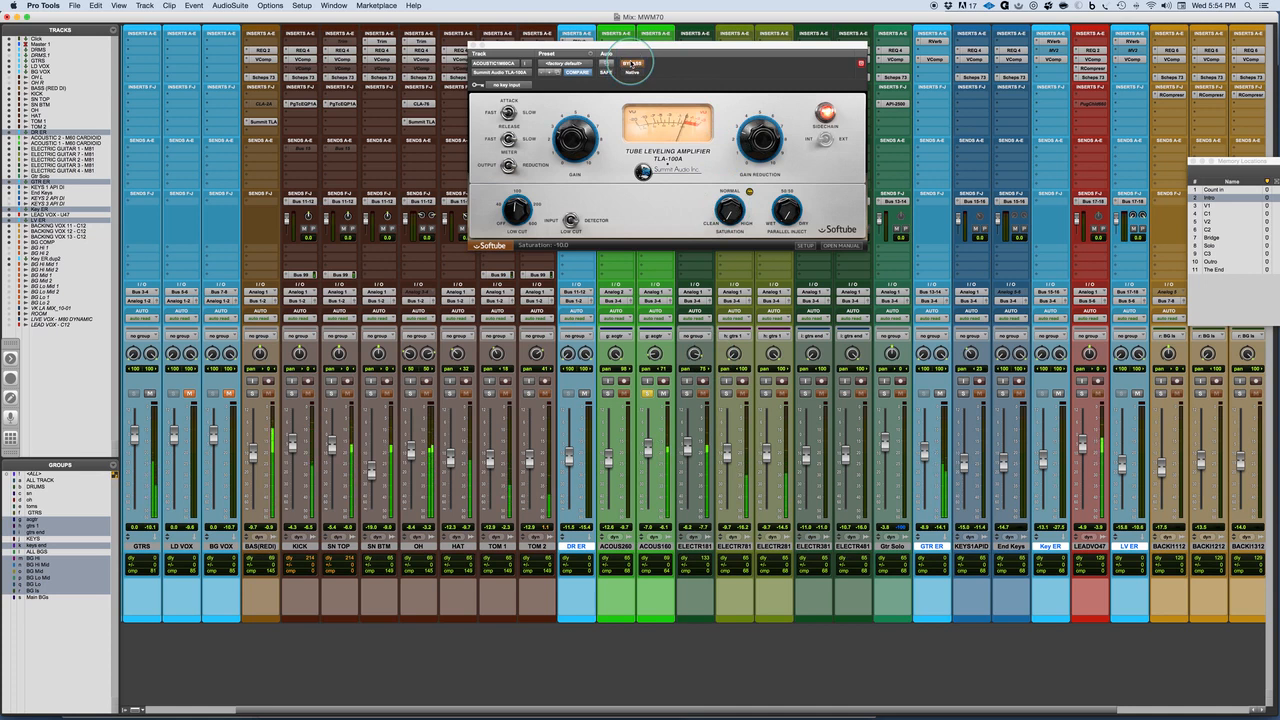
left_click(631, 64)
mouse_move(575, 142)
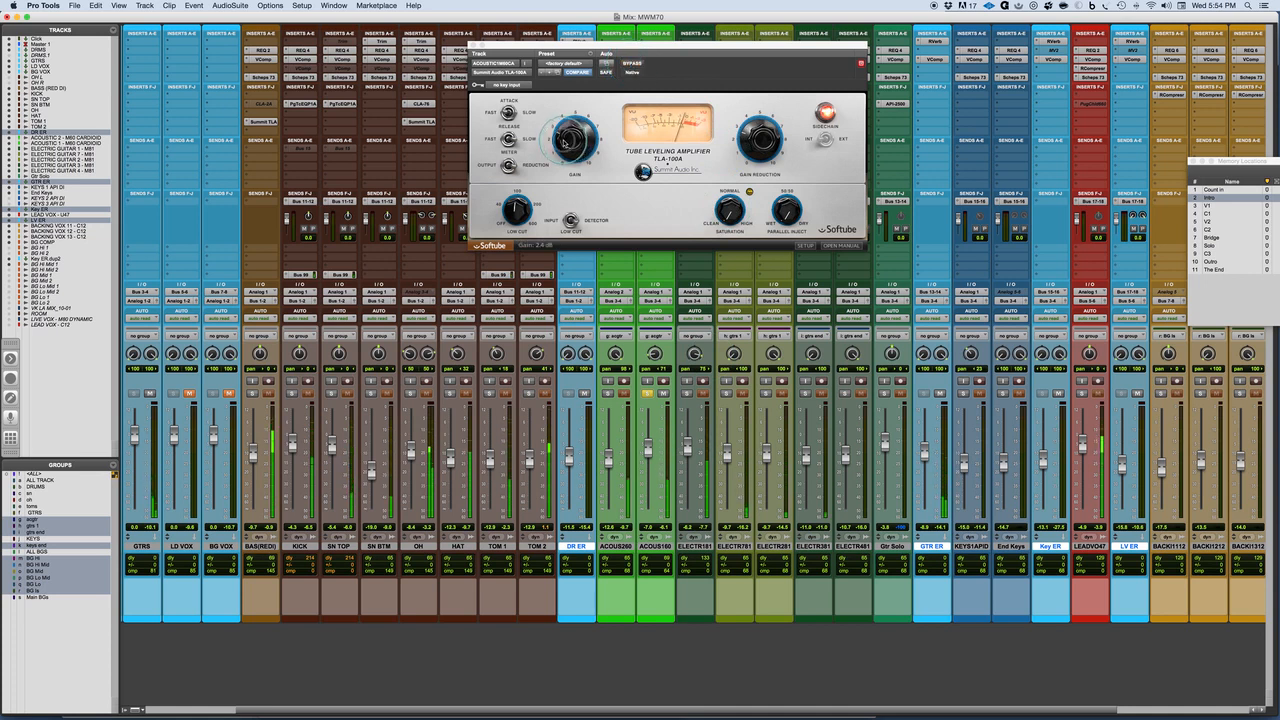
left_click(631, 64)
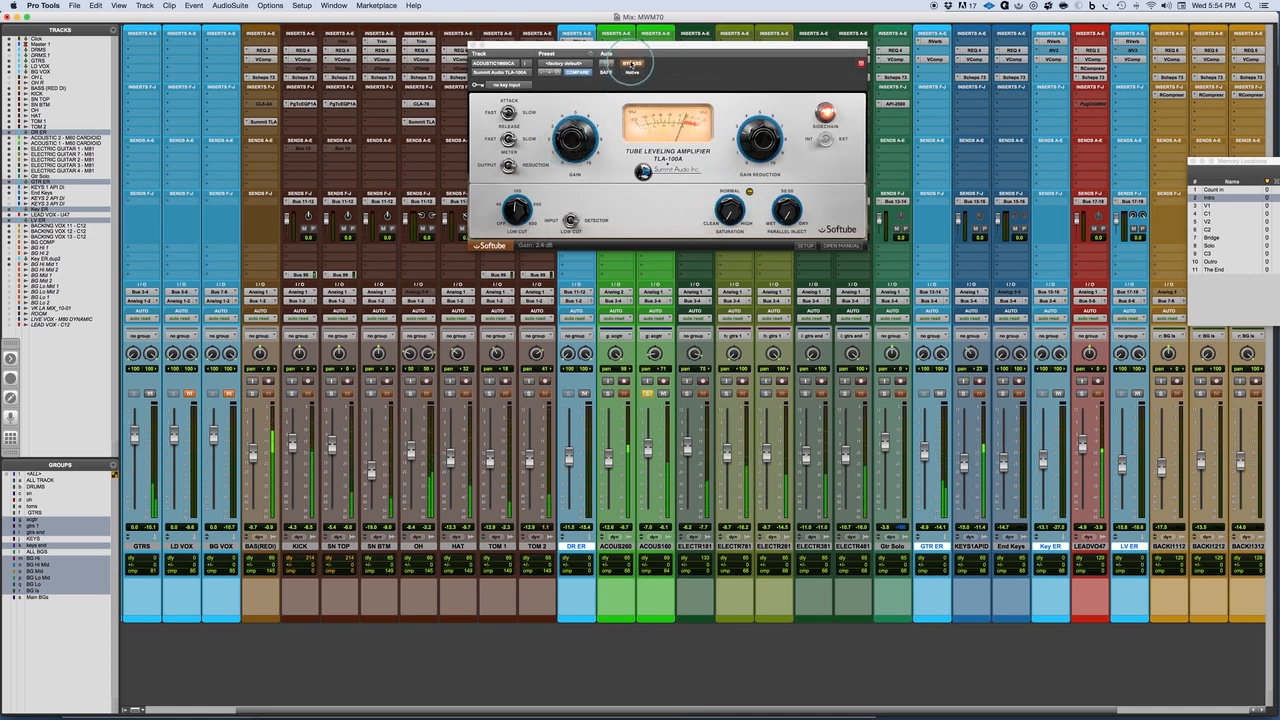
left_click(631, 64)
Move the compressor window off the guitar inserts, solo ELECTR181 as well, and bring up the ELECTR181 TLA-100A beside its channel
left_click_drag(645, 44, 490, 31)
mouse_move(391, 100)
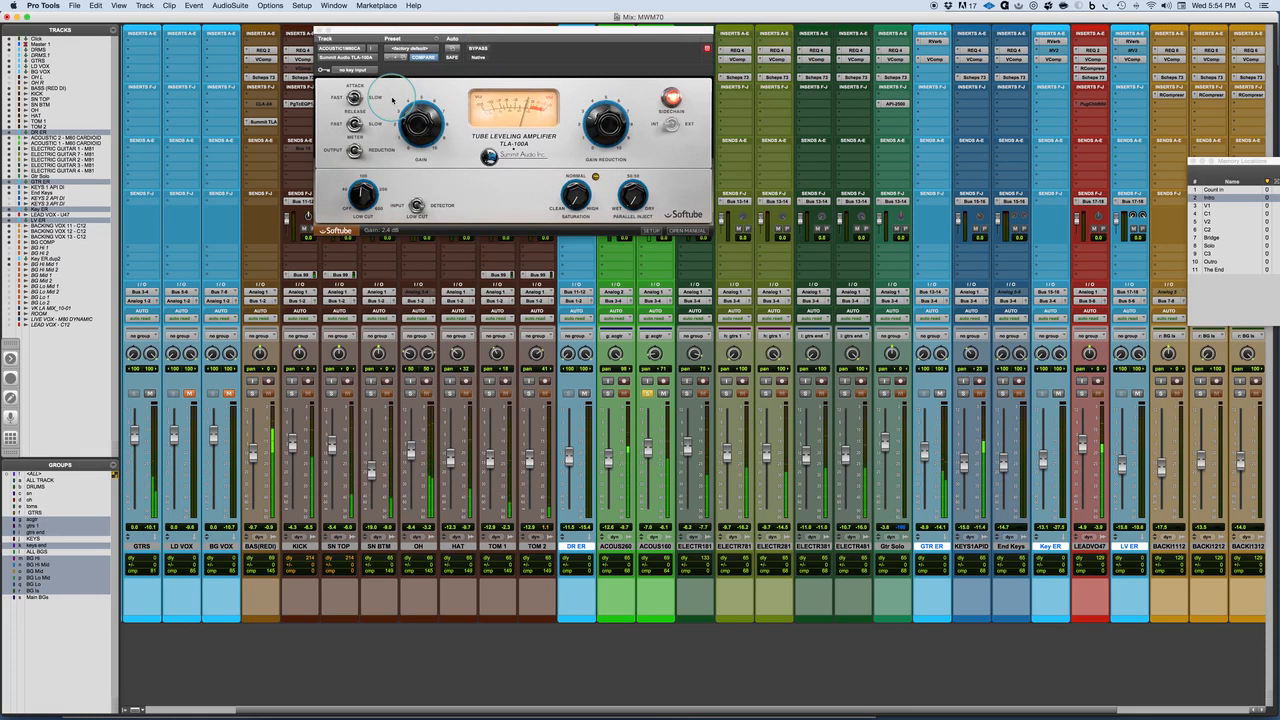
left_click_drag(663, 35, 539, 44)
left_click(659, 124)
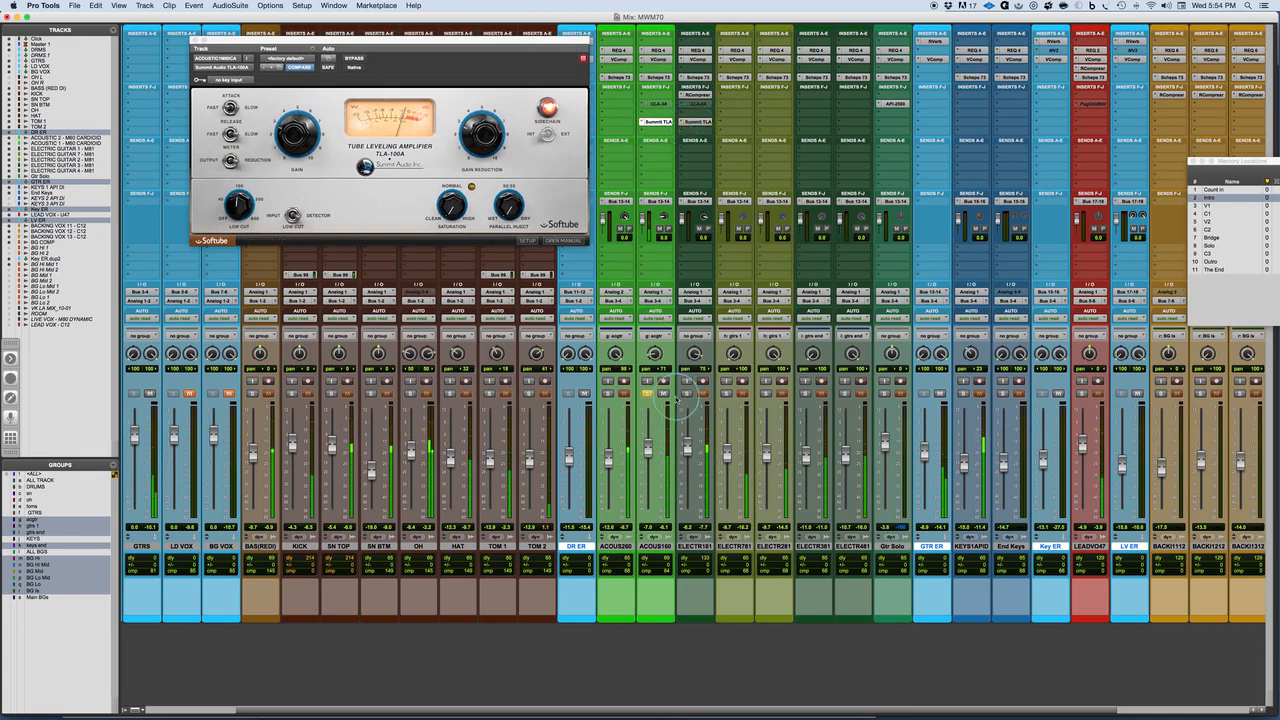
left_click(698, 121)
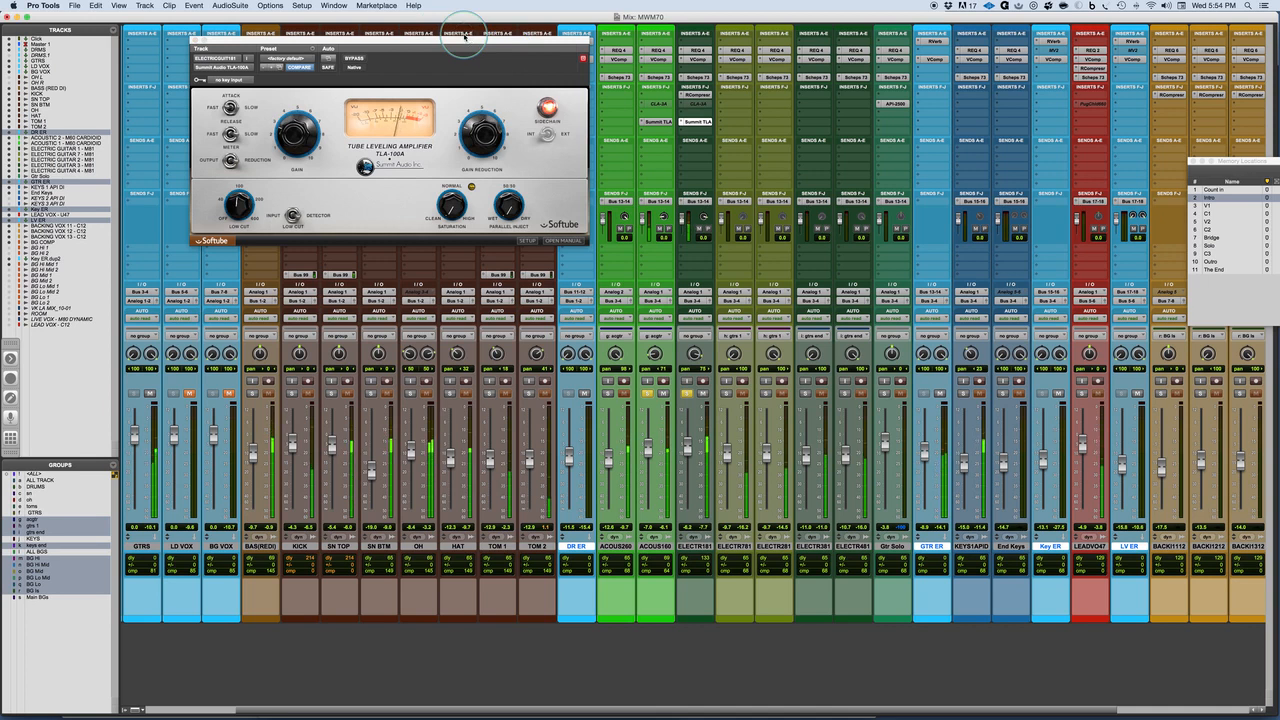
left_click_drag(466, 40, 928, 154)
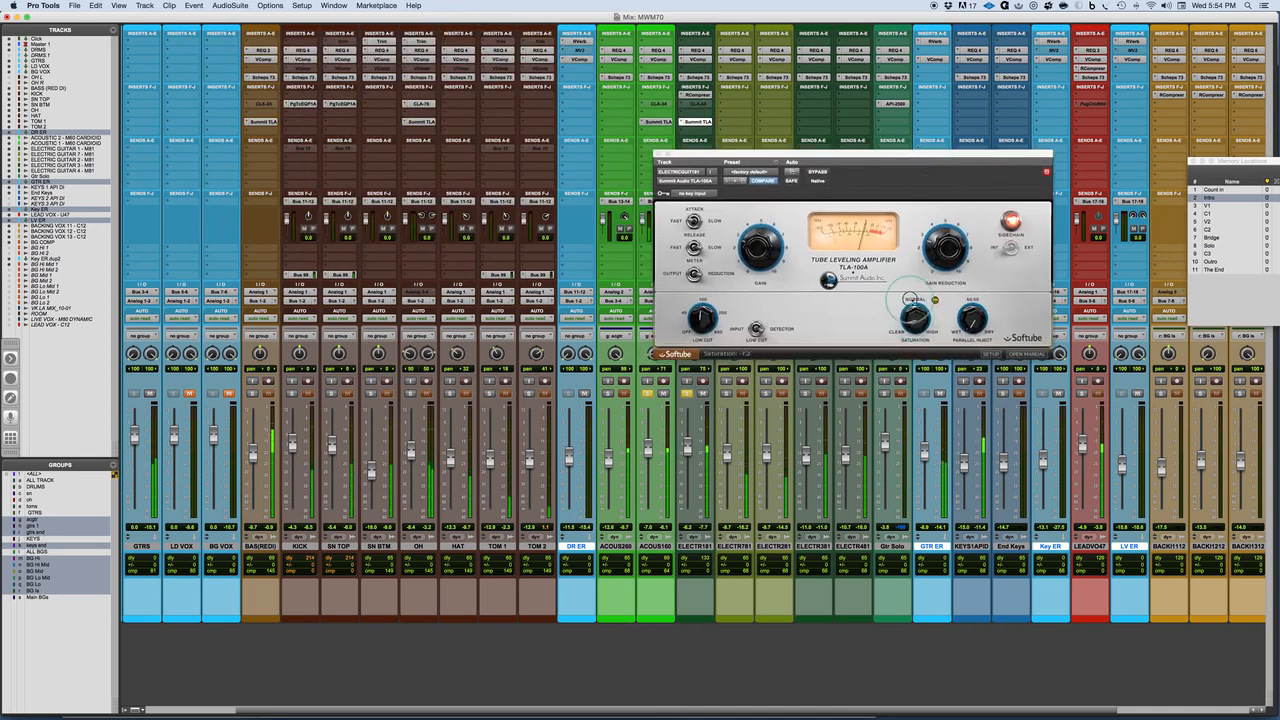
Adjust the ELECTR181 compressor's saturation, set a fast release and about 2.8 gain reduction, and compare it with bypass
mouse_move(920, 260)
left_mouse_down()
mouse_move(934, 254)
mouse_move(921, 252)
left_mouse_up()
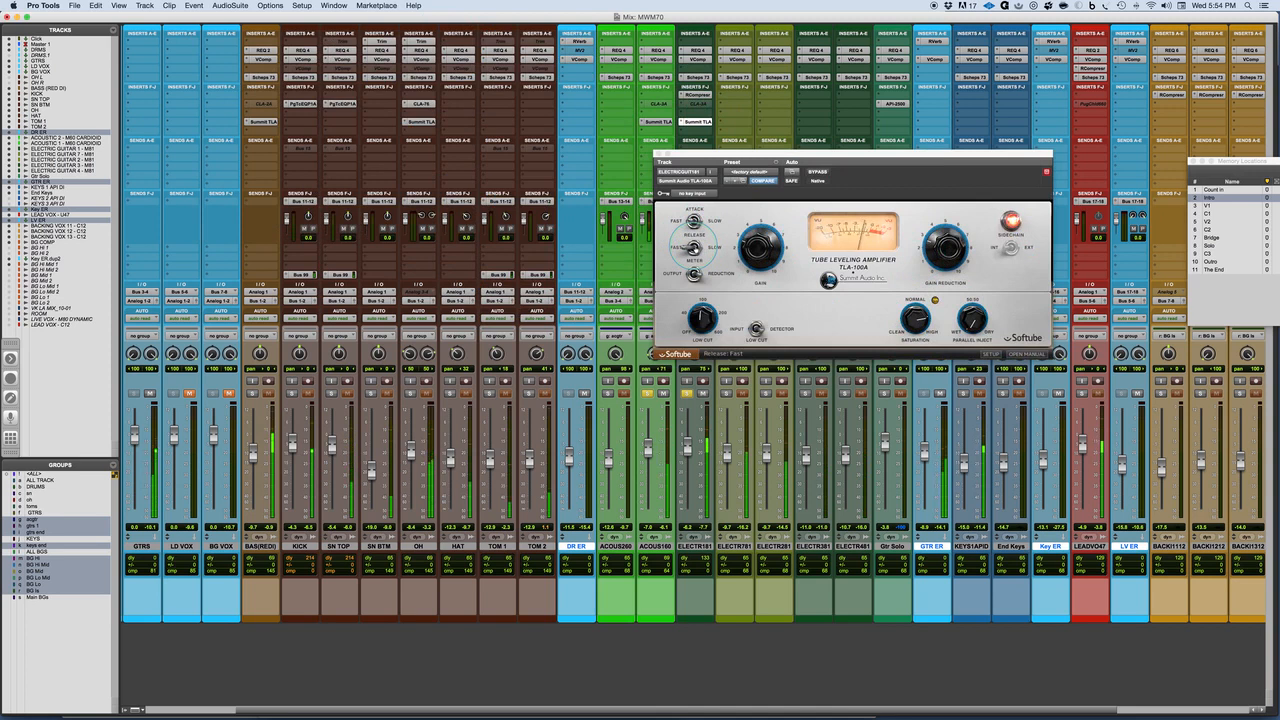
left_click(688, 247)
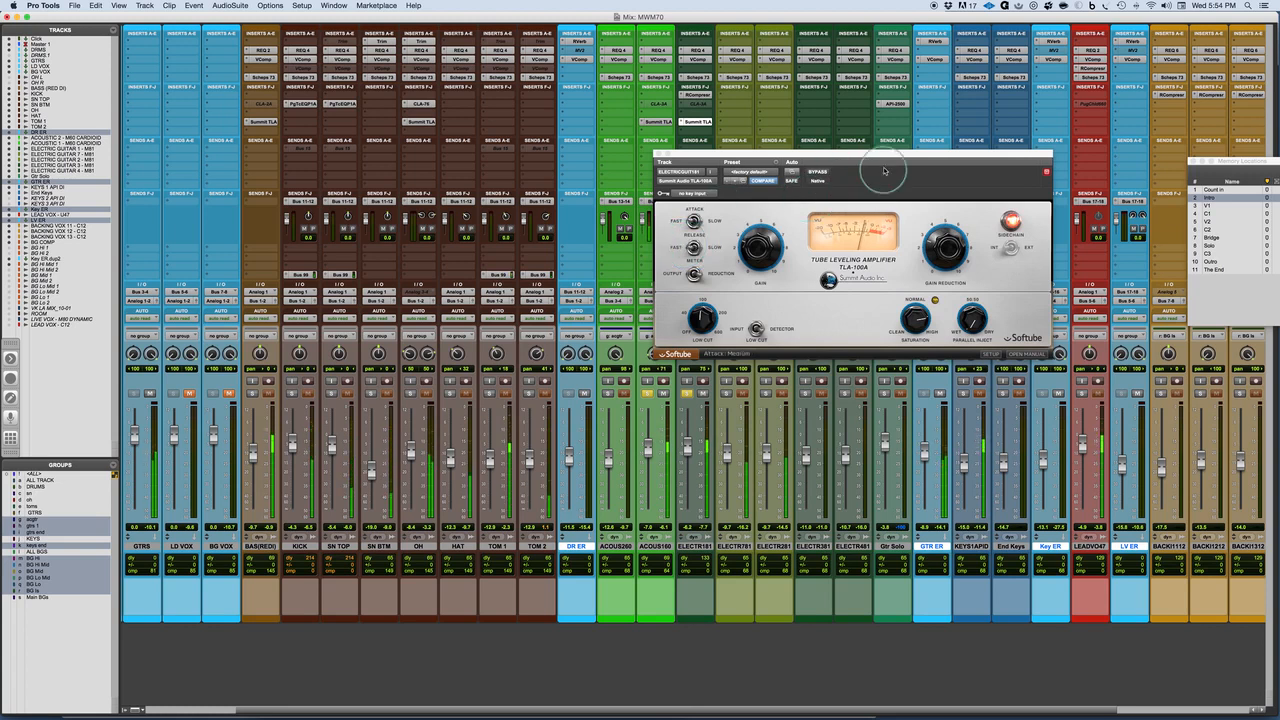
left_click_drag(889, 158, 895, 146)
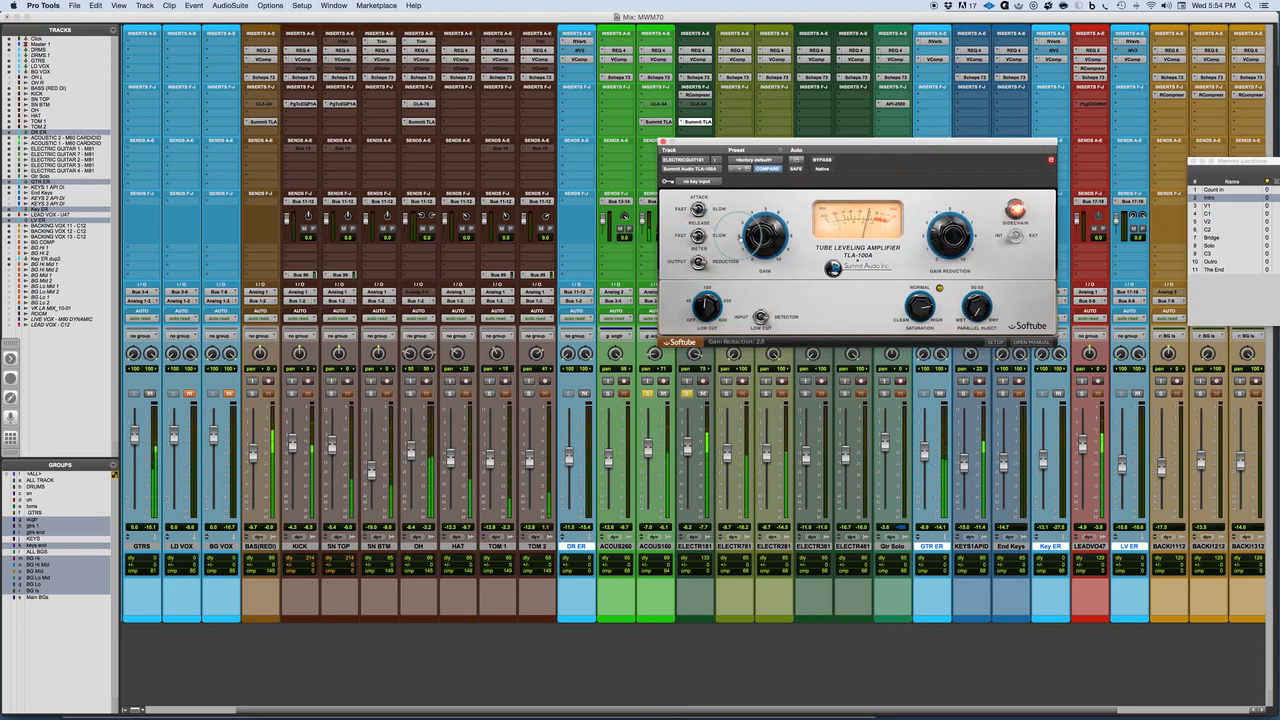
left_click(823, 161)
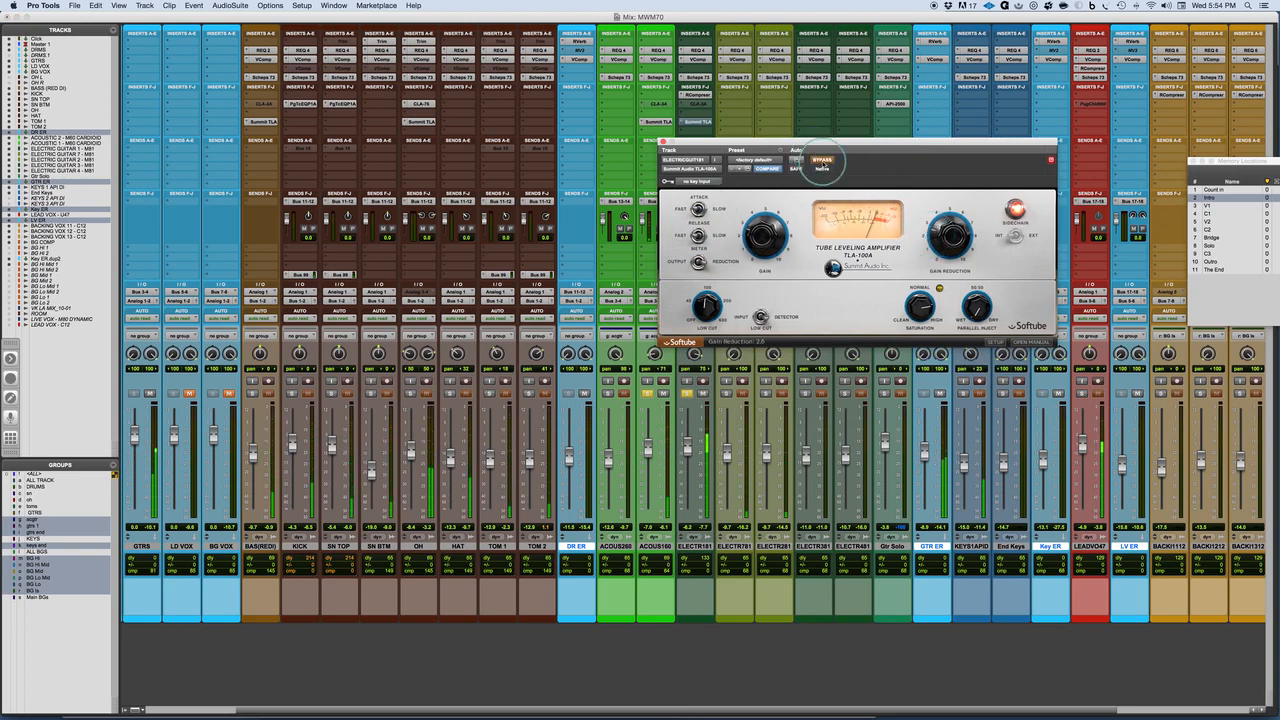
left_click(823, 161)
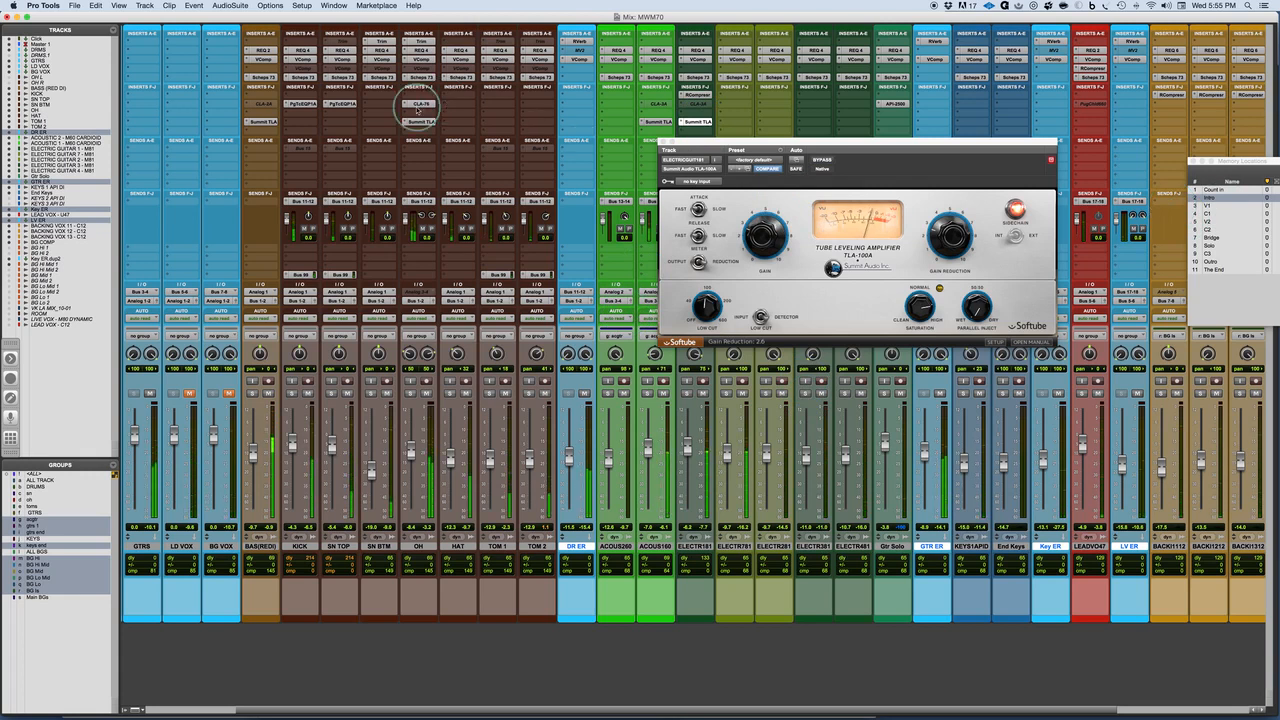
Select the tracks from BASS(REDI) through ELECTR181 and compare the mix with all their TLA-100A inserts repeatedly bypassed and engaged
left_click(695, 546)
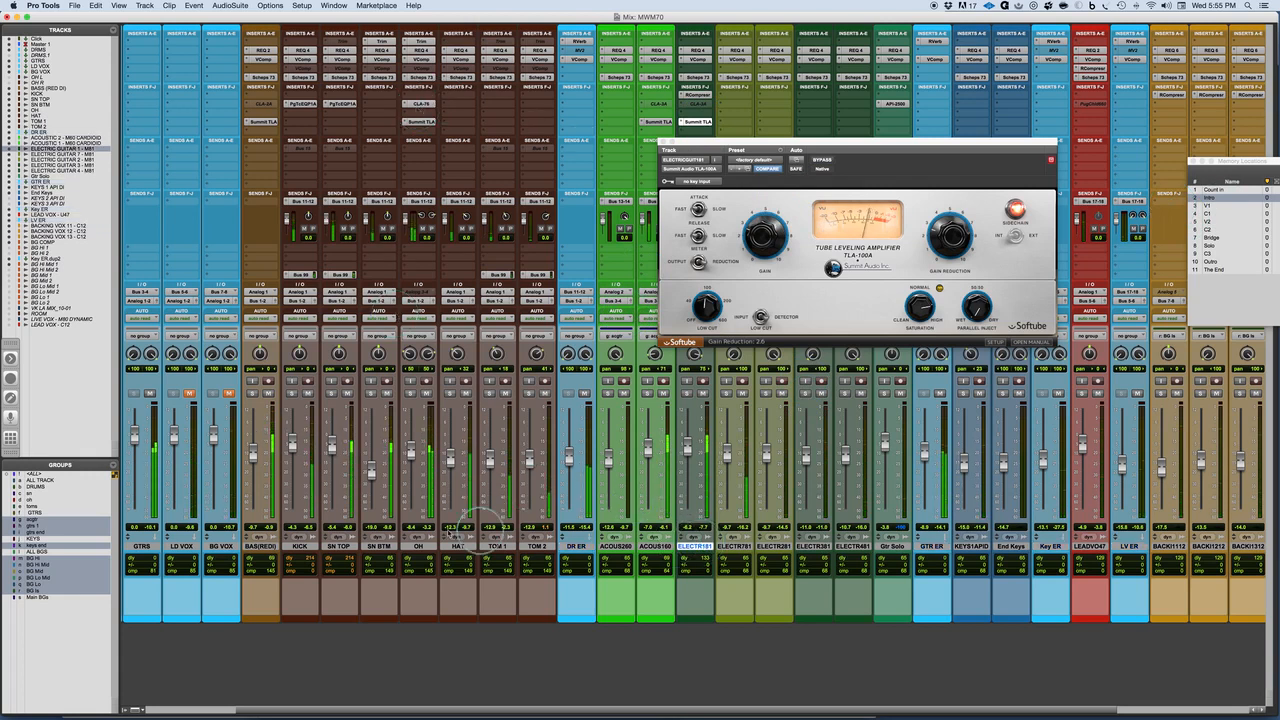
left_click(258, 546, "shift")
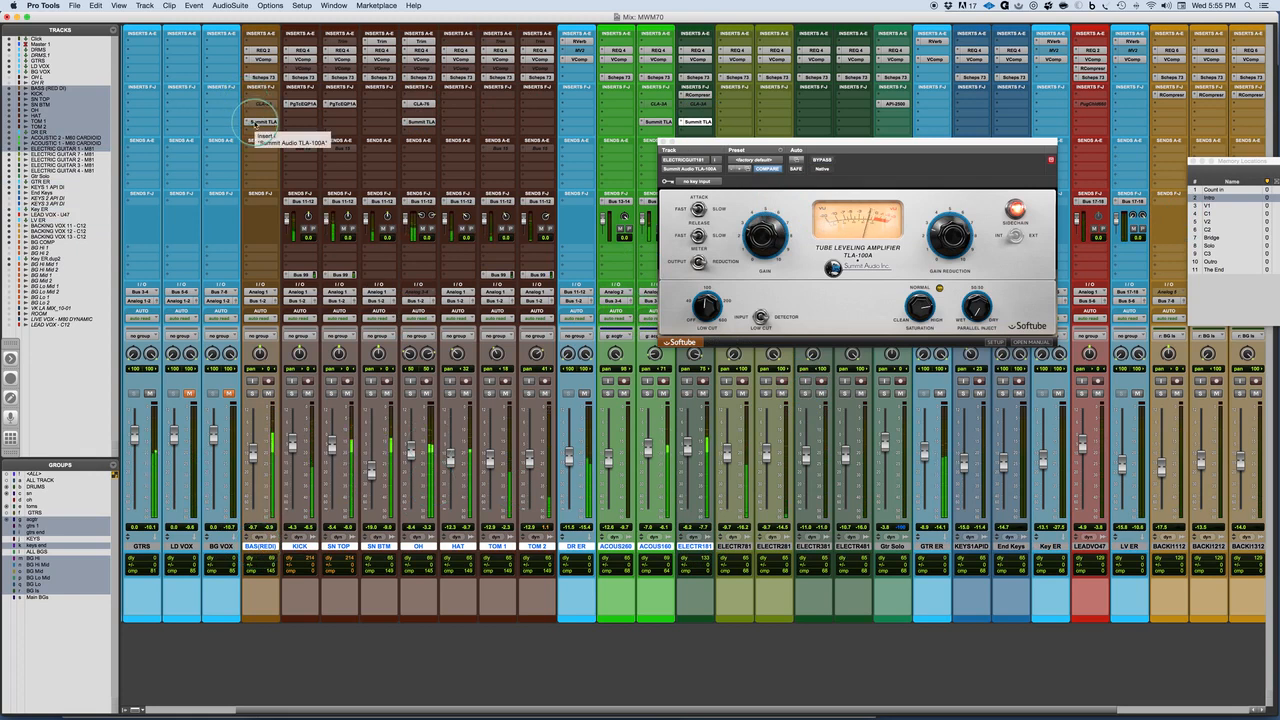
left_click(258, 122)
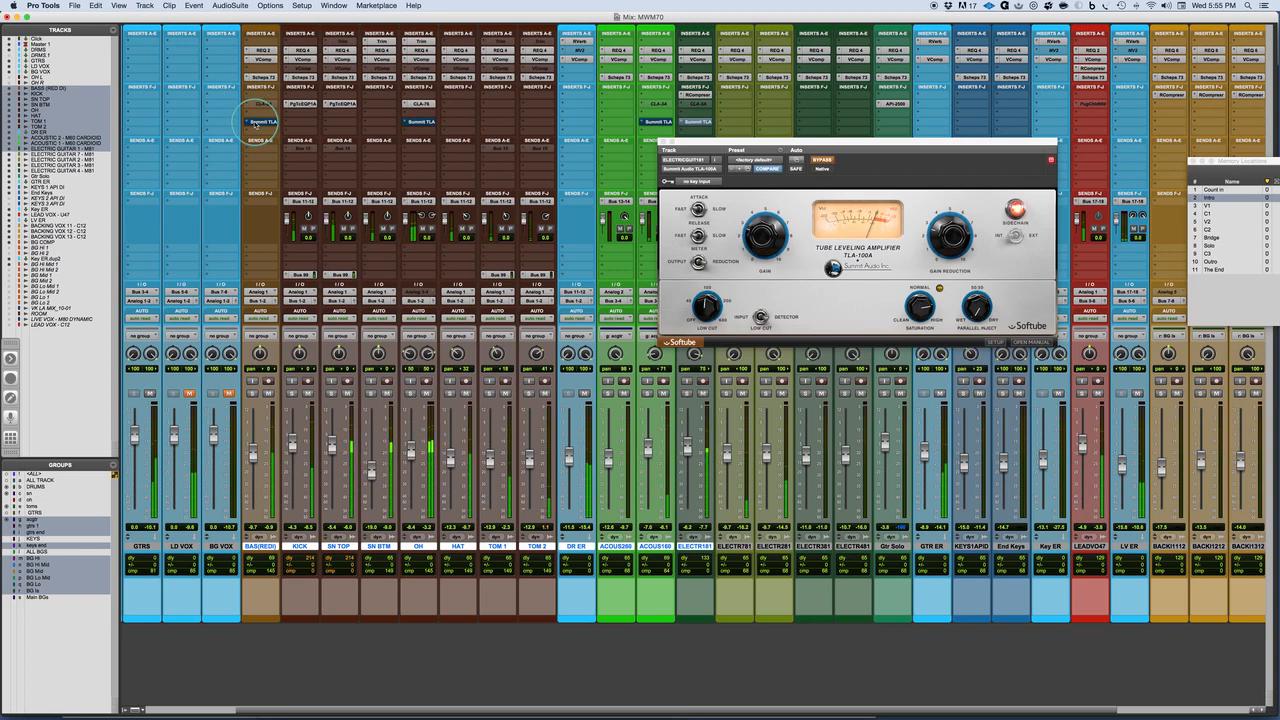
left_click(255, 124, "alt+super")
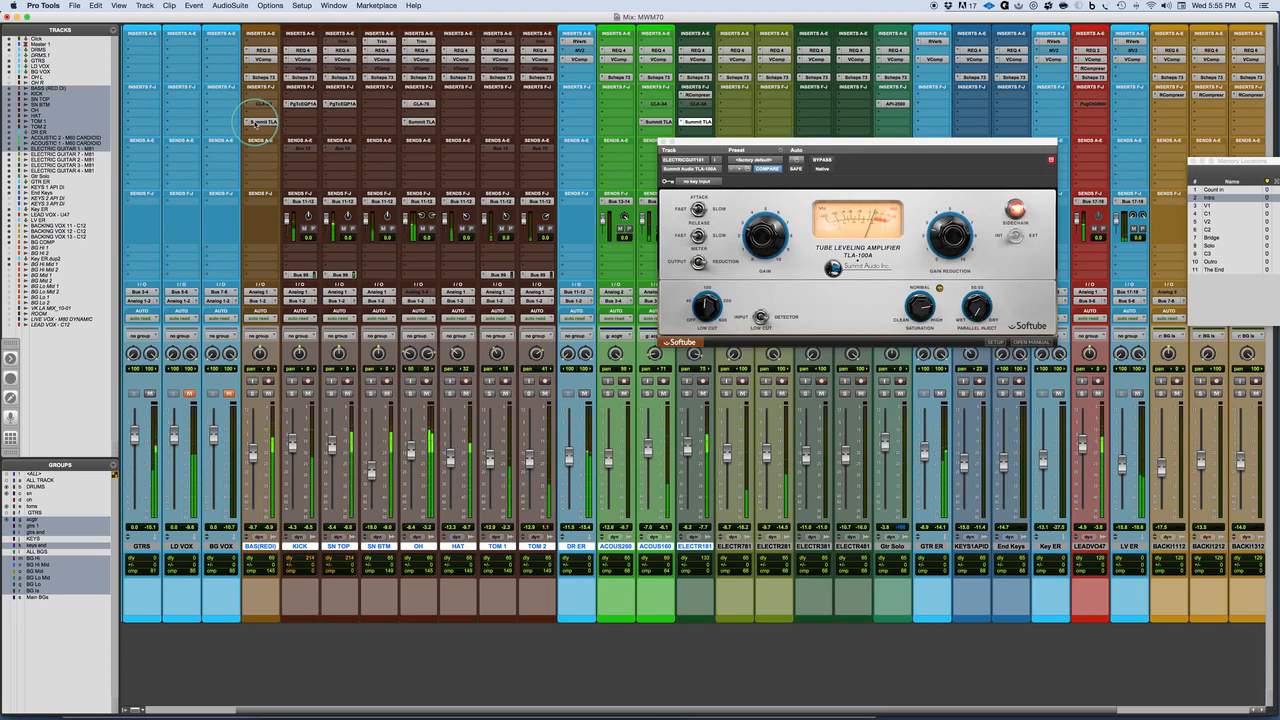
left_click(255, 124, "super")
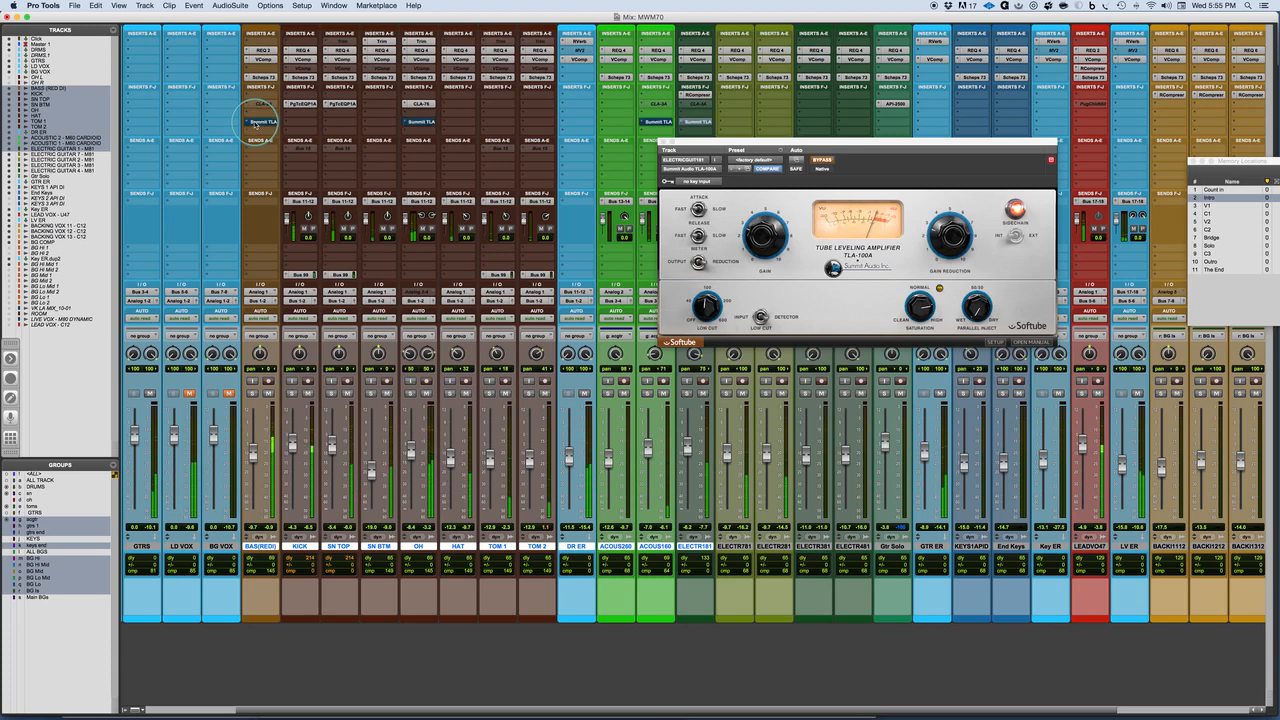
left_click(255, 124, "super")
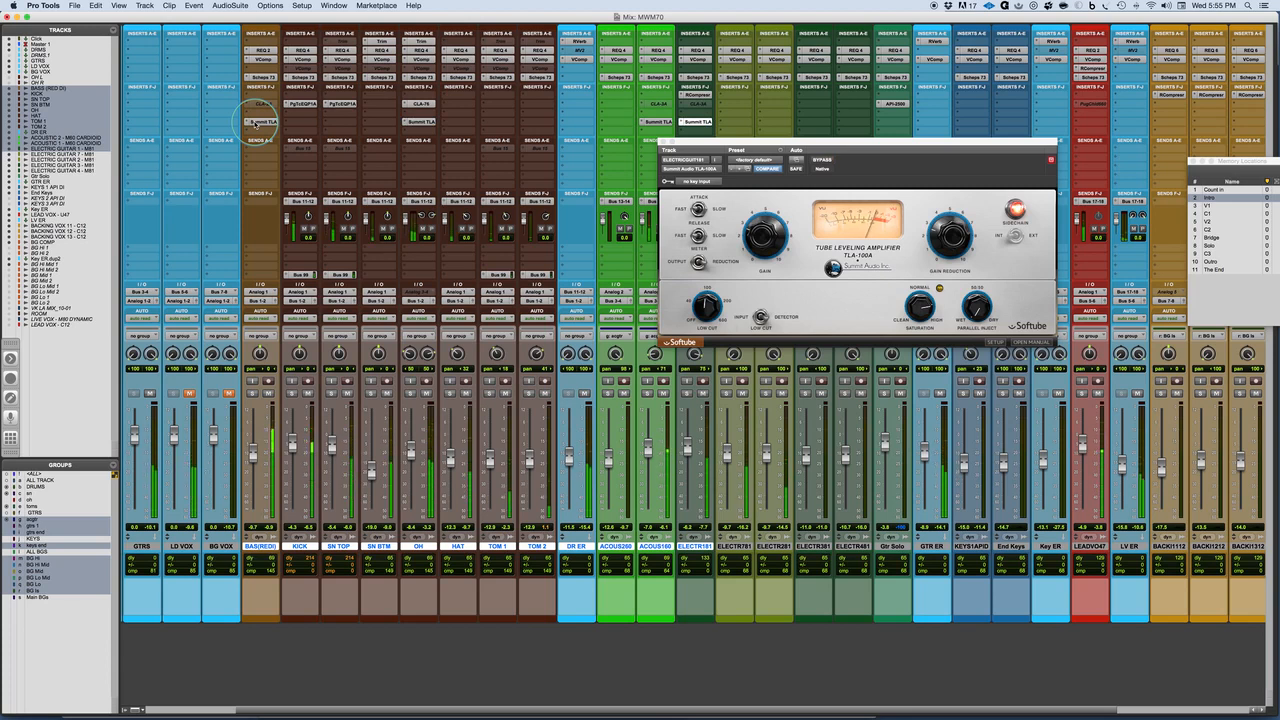
left_click(255, 124, "super")
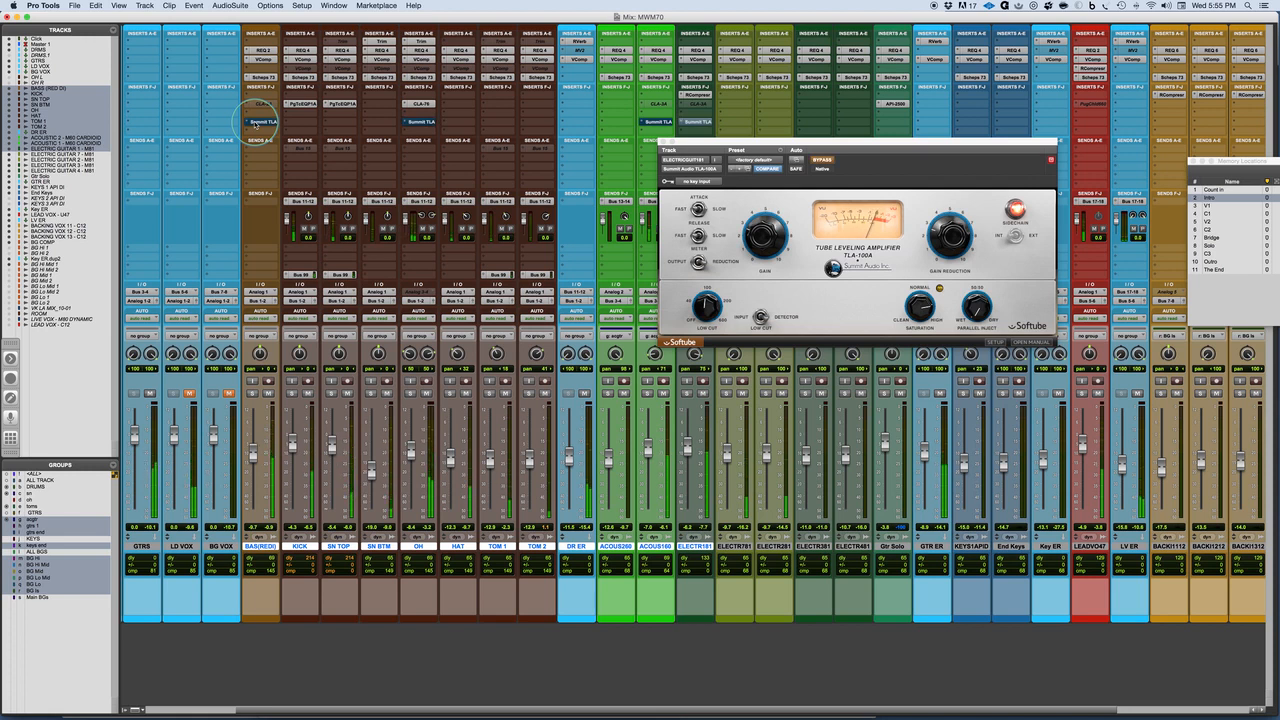
left_click(255, 124, "super")
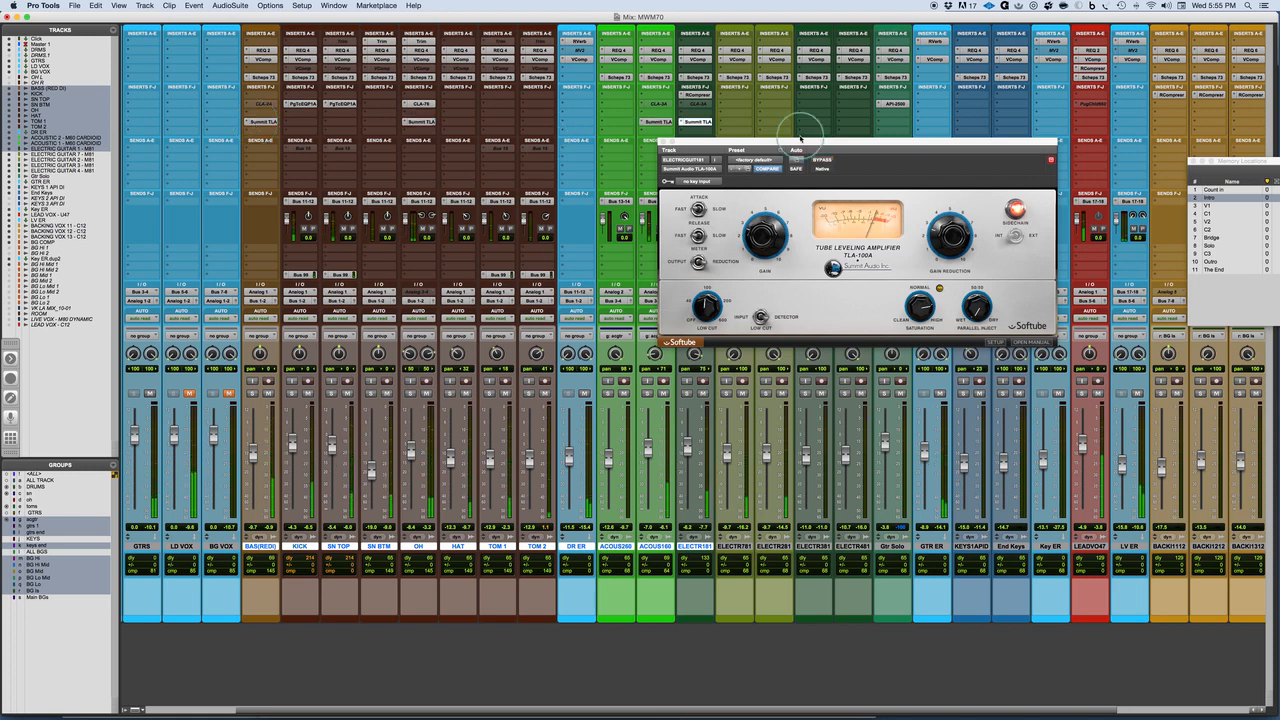
Move the compressor window clear of ACOUS160's inserts and compare all the TLA-100As with bypass once more, leaving them engaged
left_click_drag(800, 138, 906, 11)
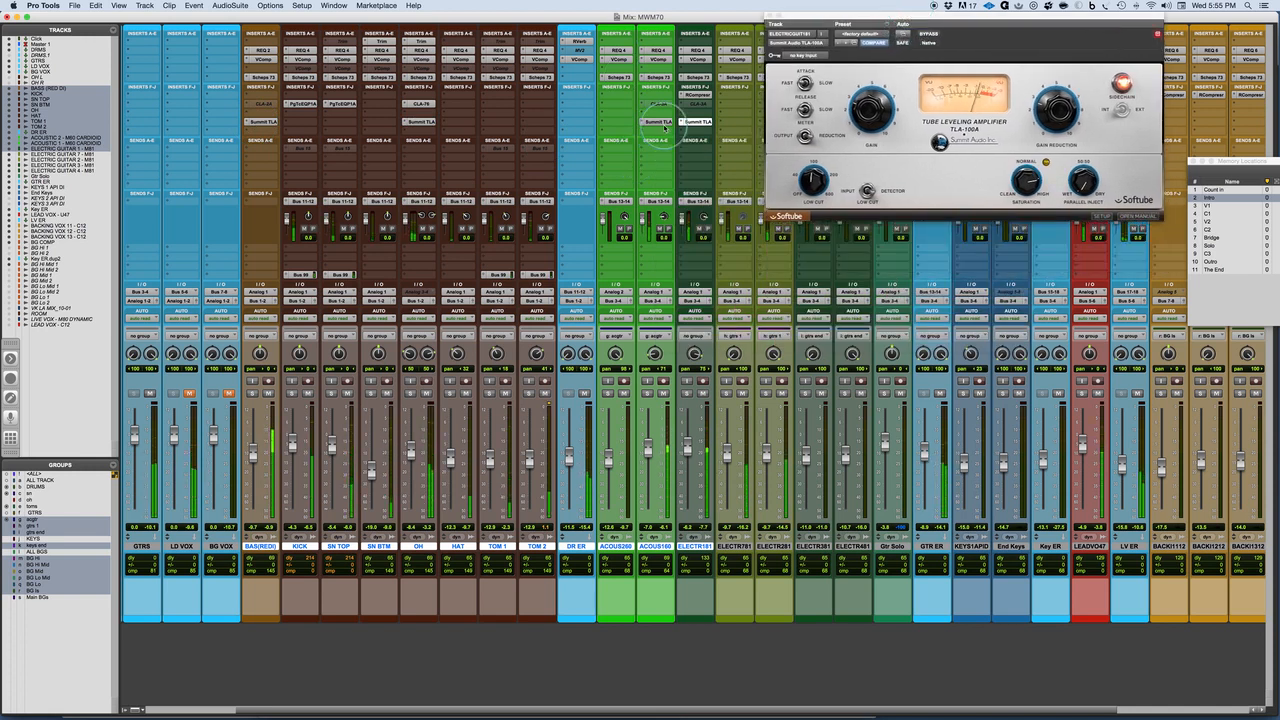
left_click(664, 125, "alt+super")
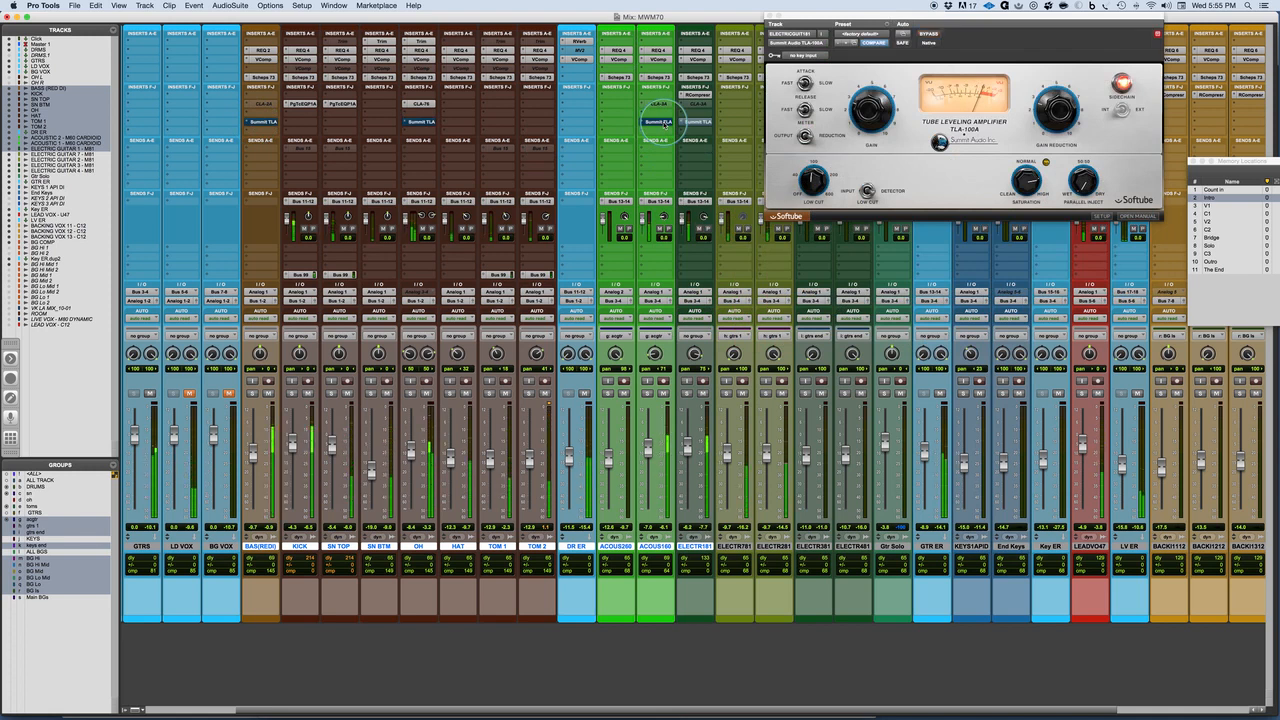
left_click(664, 125, "alt+super")
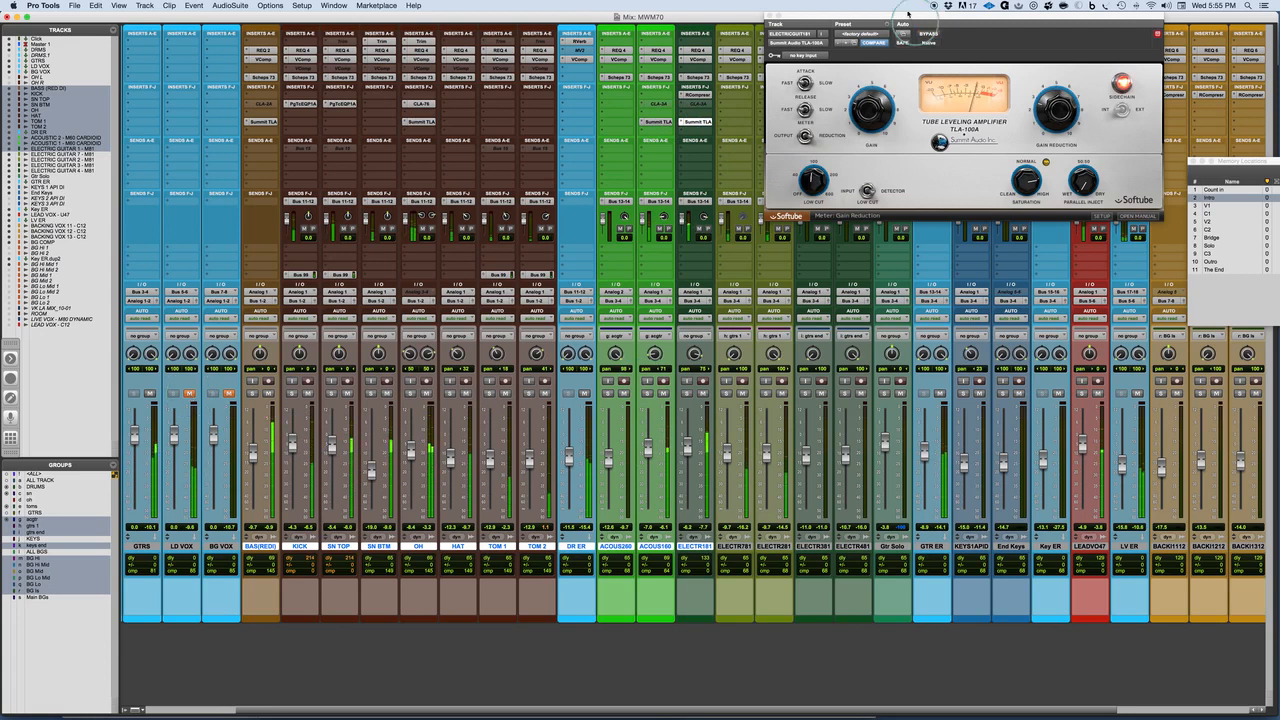
Unmute the LD VOX bus and insert the mono Softube Summit Audio TLA-100A on the LEADVO47 track below its existing inserts
left_click_drag(845, 20, 565, 6)
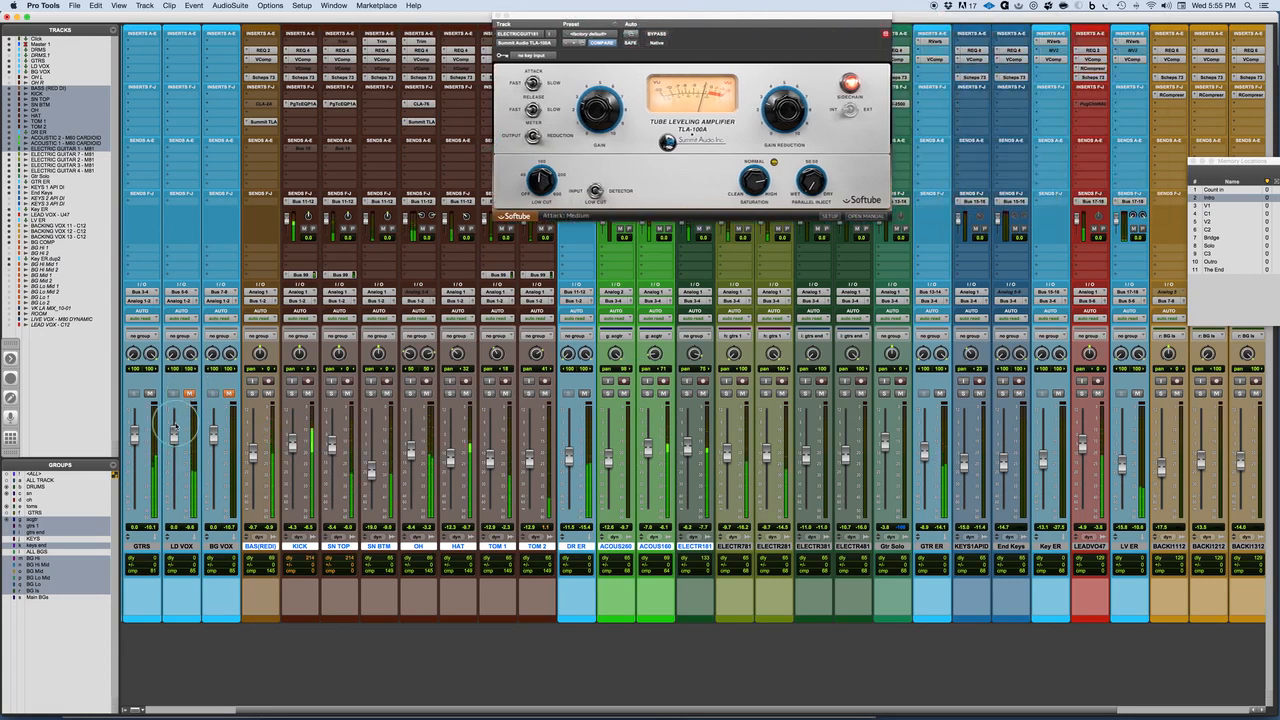
left_click(190, 393)
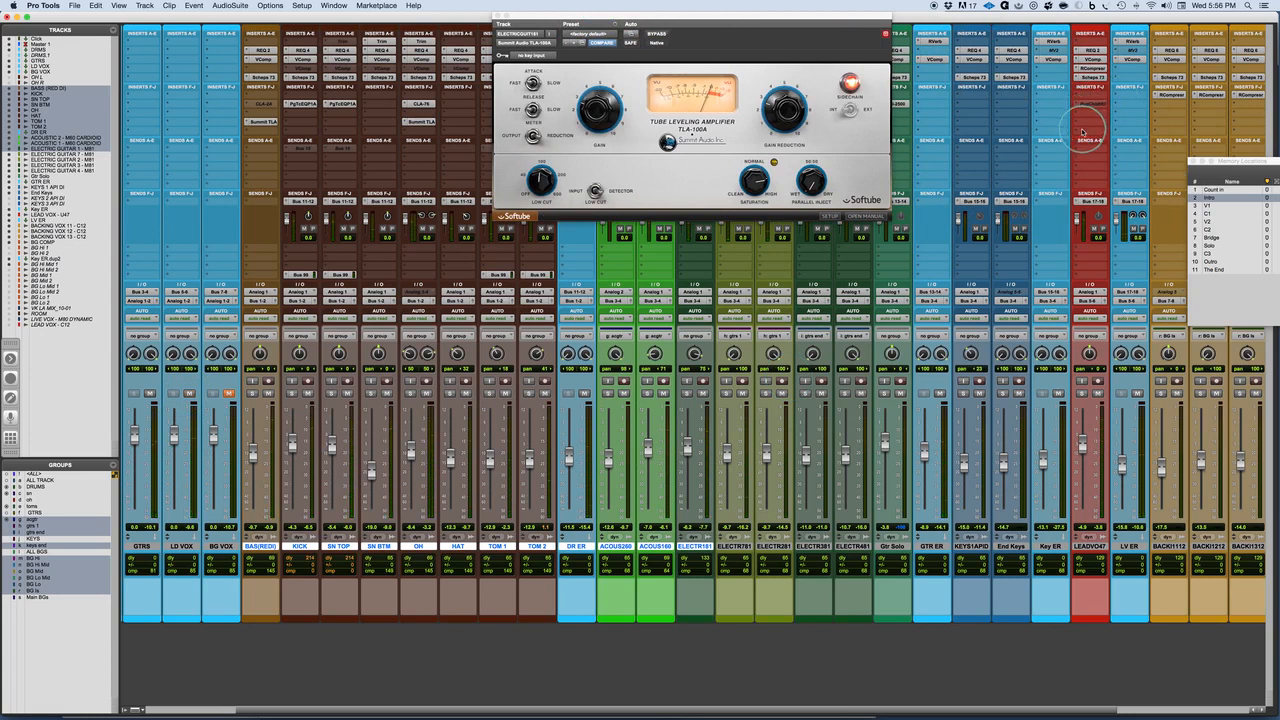
left_click(1084, 127)
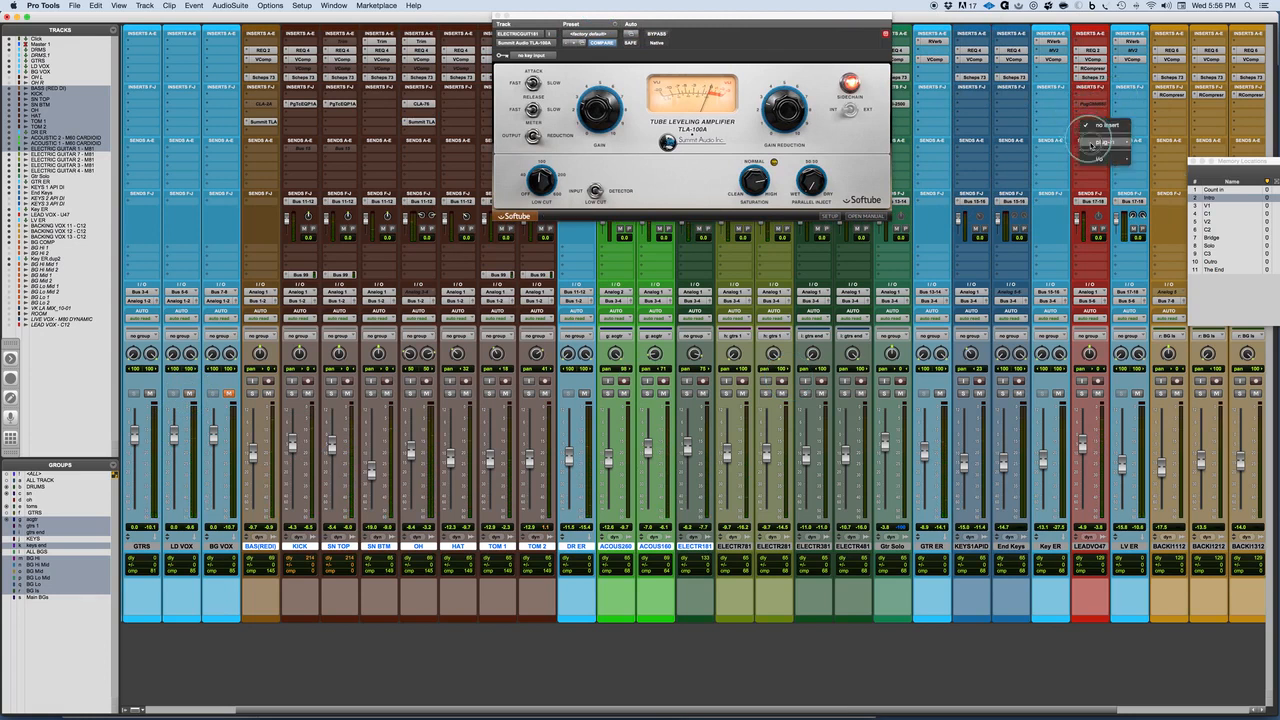
mouse_move(1093, 143)
mouse_move(1180, 174)
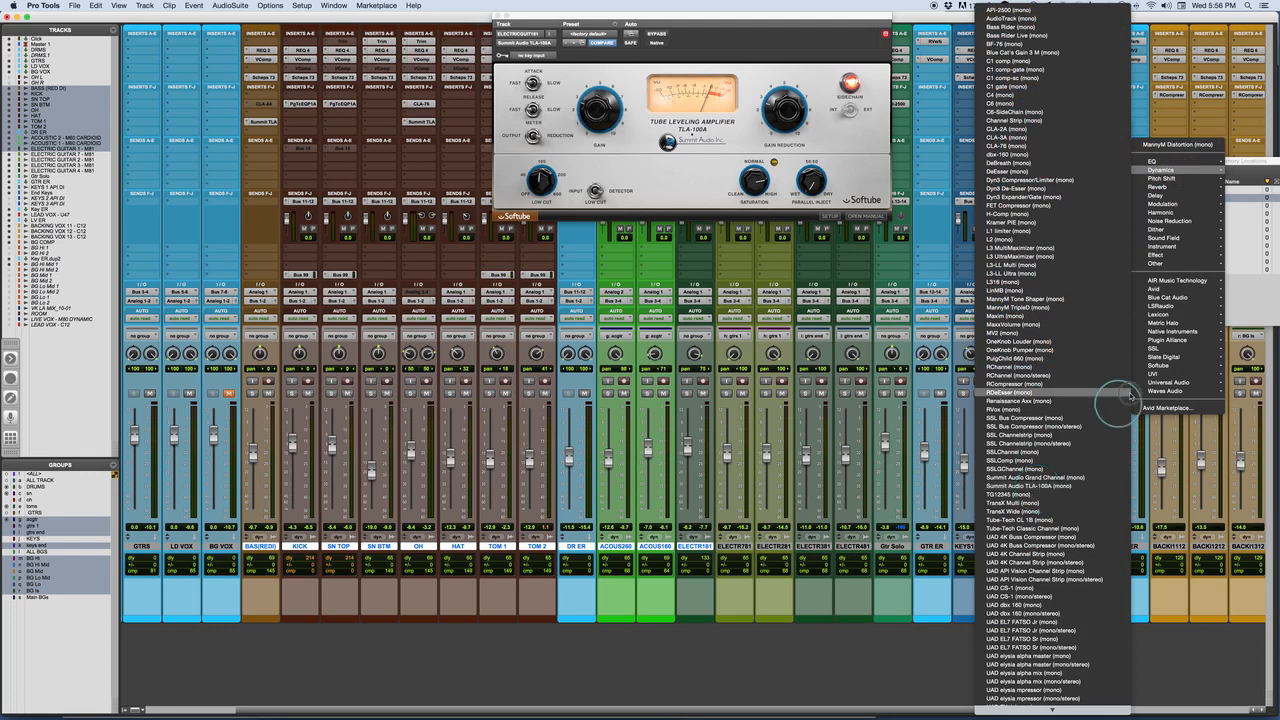
mouse_move(1178, 365)
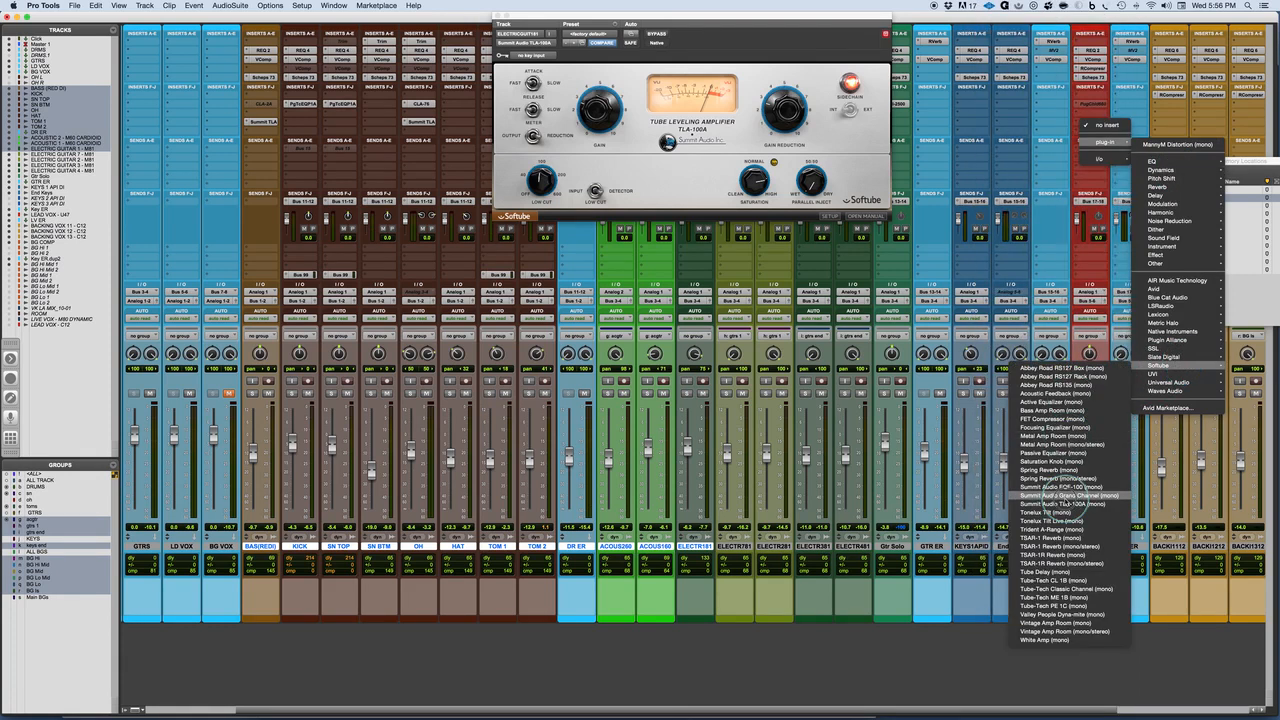
left_click(1060, 503)
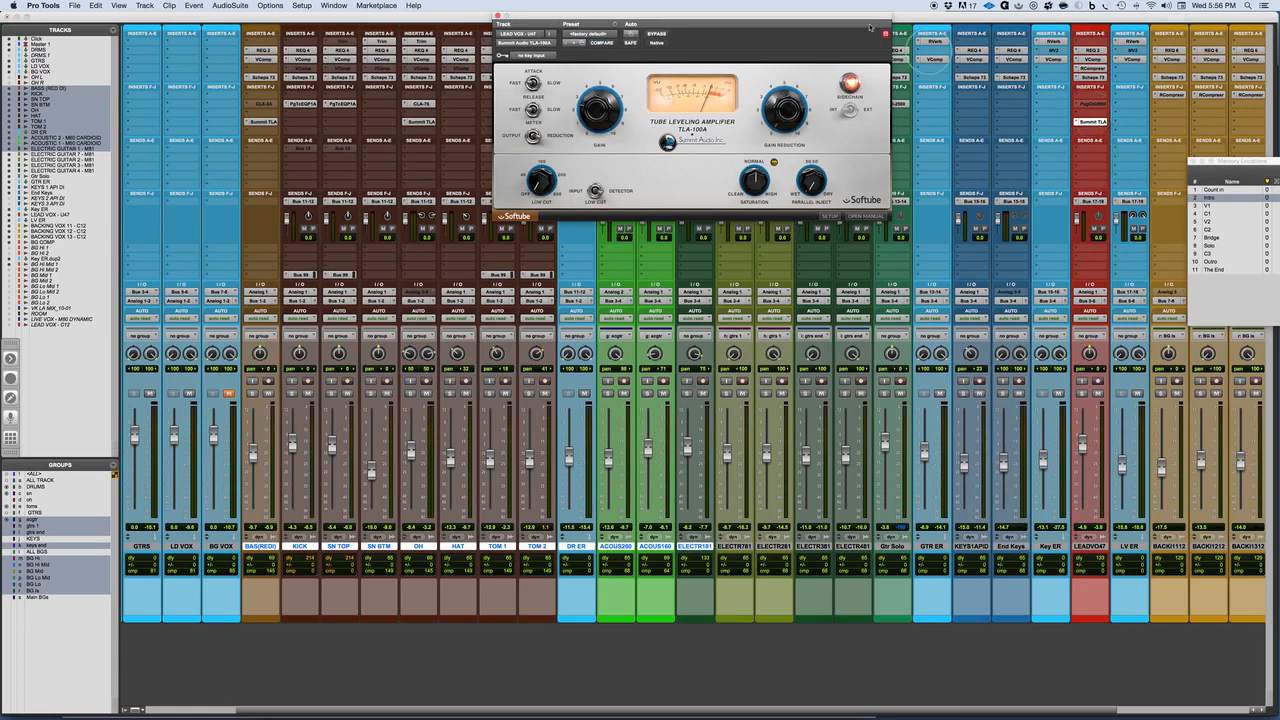
Move the compressor window to the middle of the mixer, solo LEADVO47, and jump playback to the V1 memory location
left_click_drag(802, 14, 616, 232)
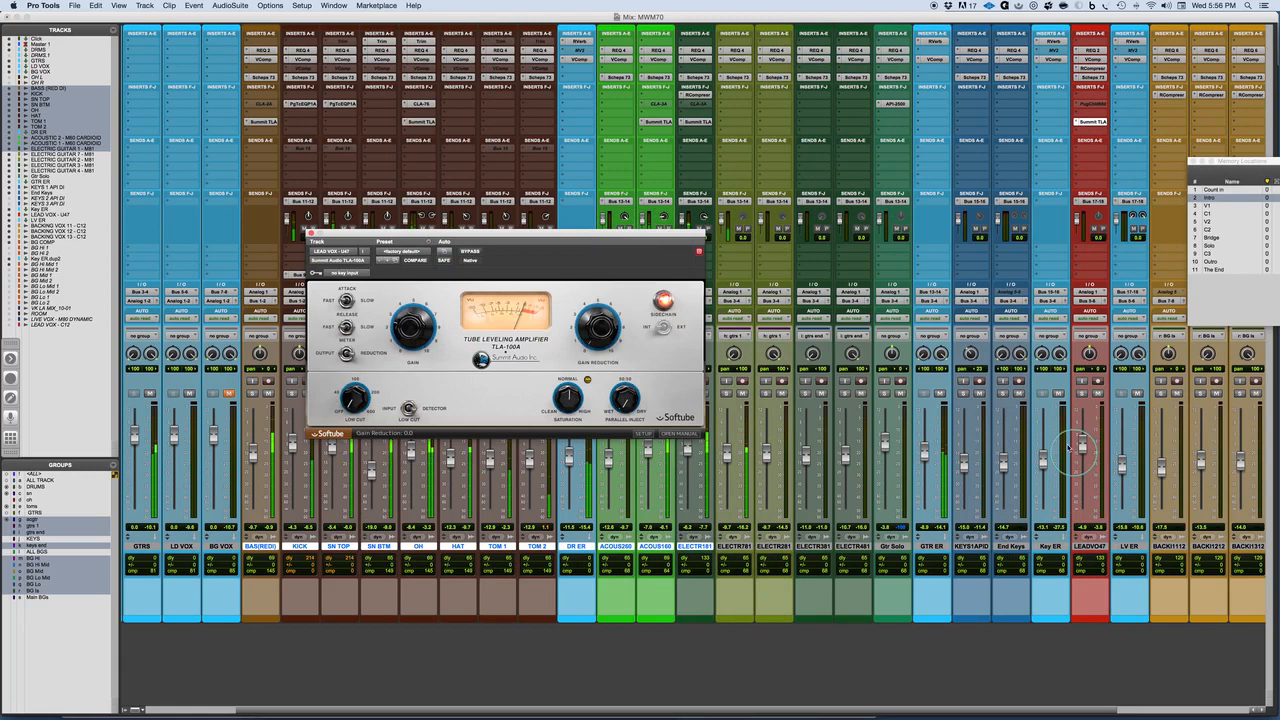
left_click(1082, 393)
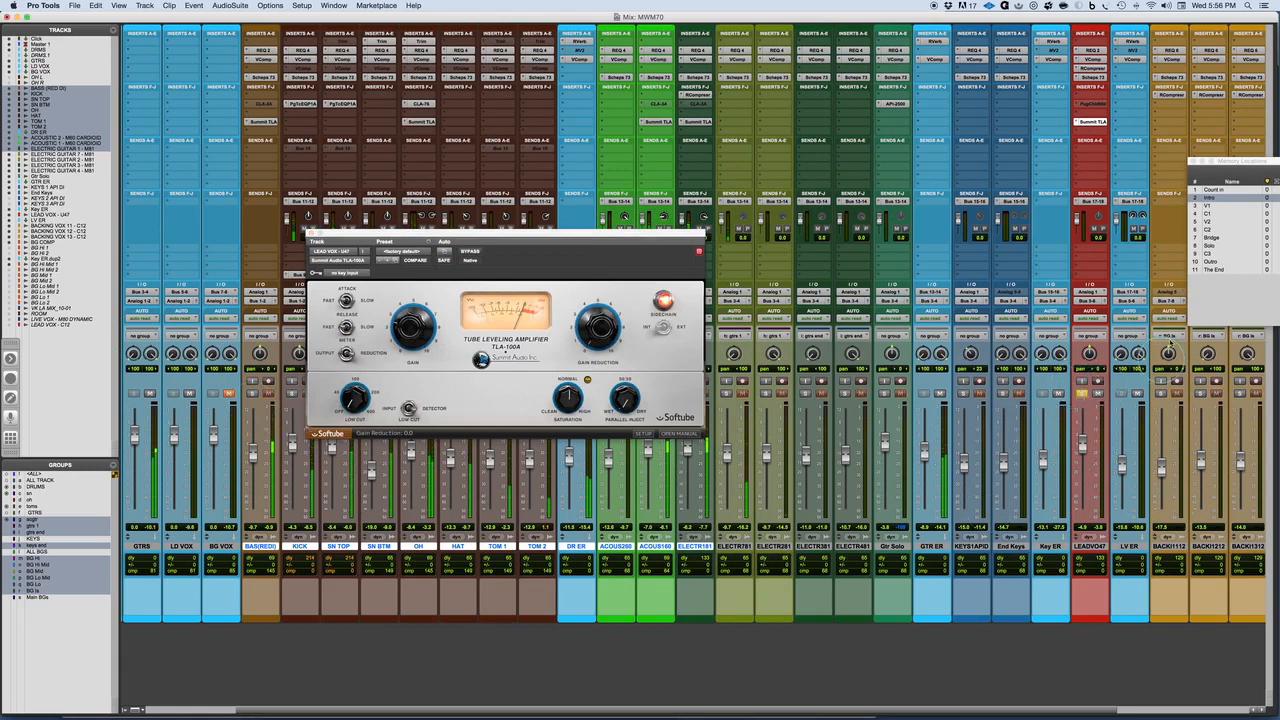
left_click(1219, 207)
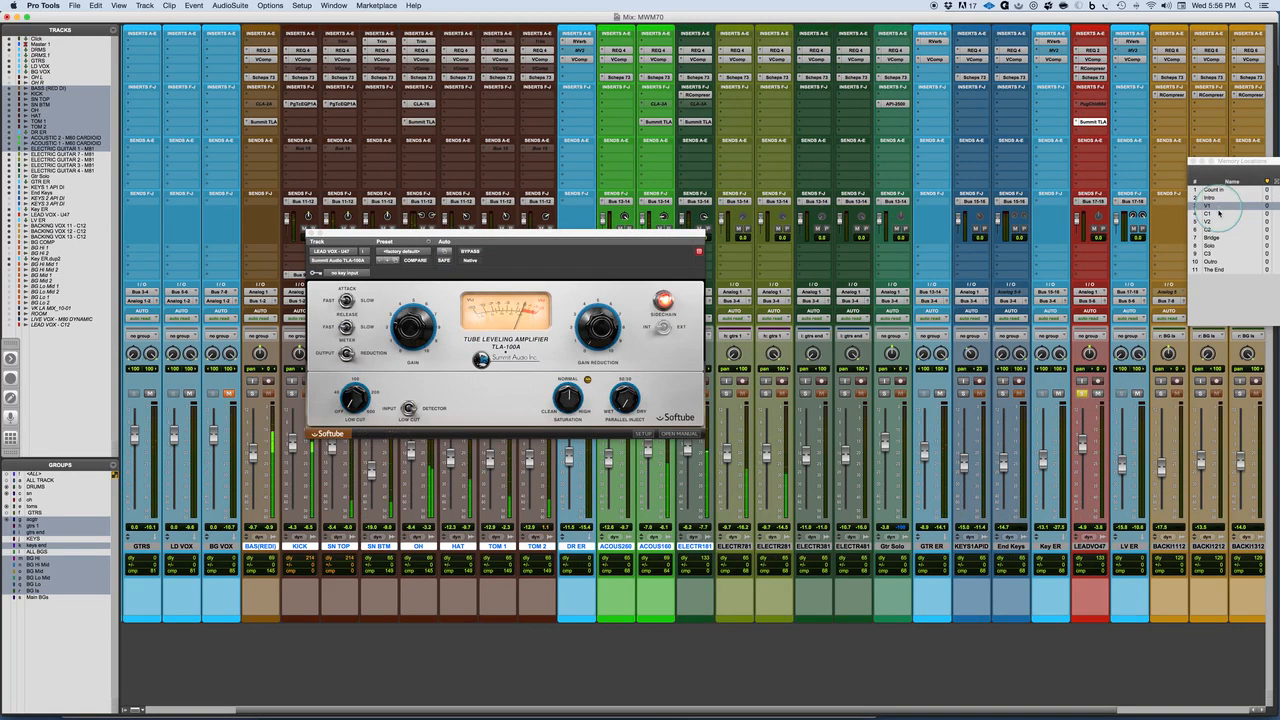
Raise the lead vocal compressor's gain, set its gain reduction to about 2.6, and compare the result with bypass
left_click(400, 338)
left_click_drag(398, 338, 397, 325)
left_click_drag(591, 340, 592, 324)
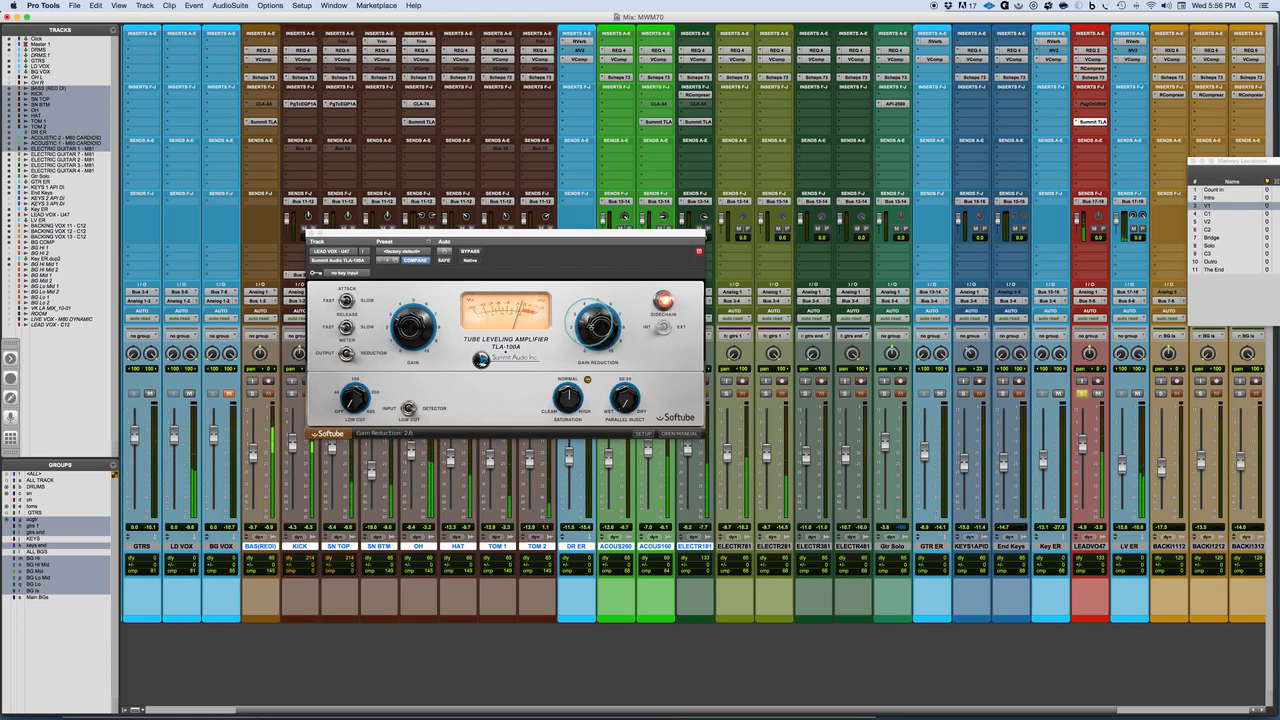
left_click(470, 252)
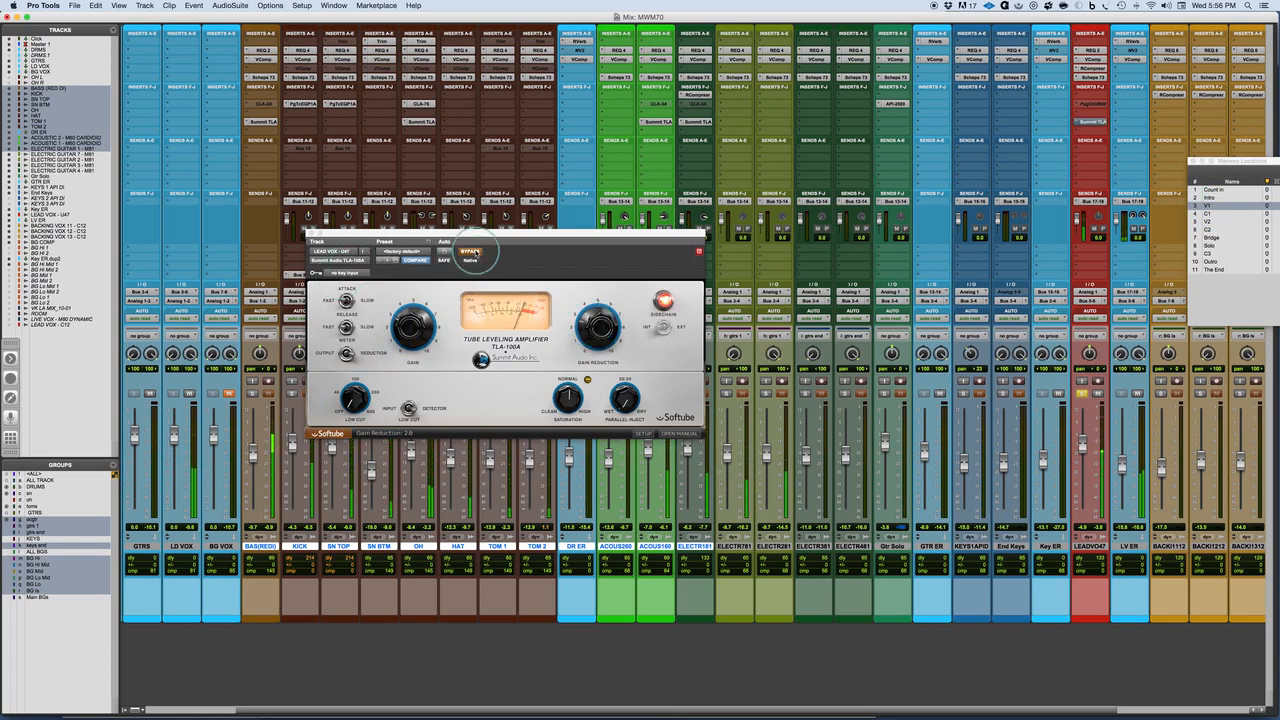
left_click(475, 253)
Adjust the lead vocal compressor's attack and set its release to slow, comparing the sound with bypass
left_click(347, 300)
left_click(343, 316)
left_click(346, 326)
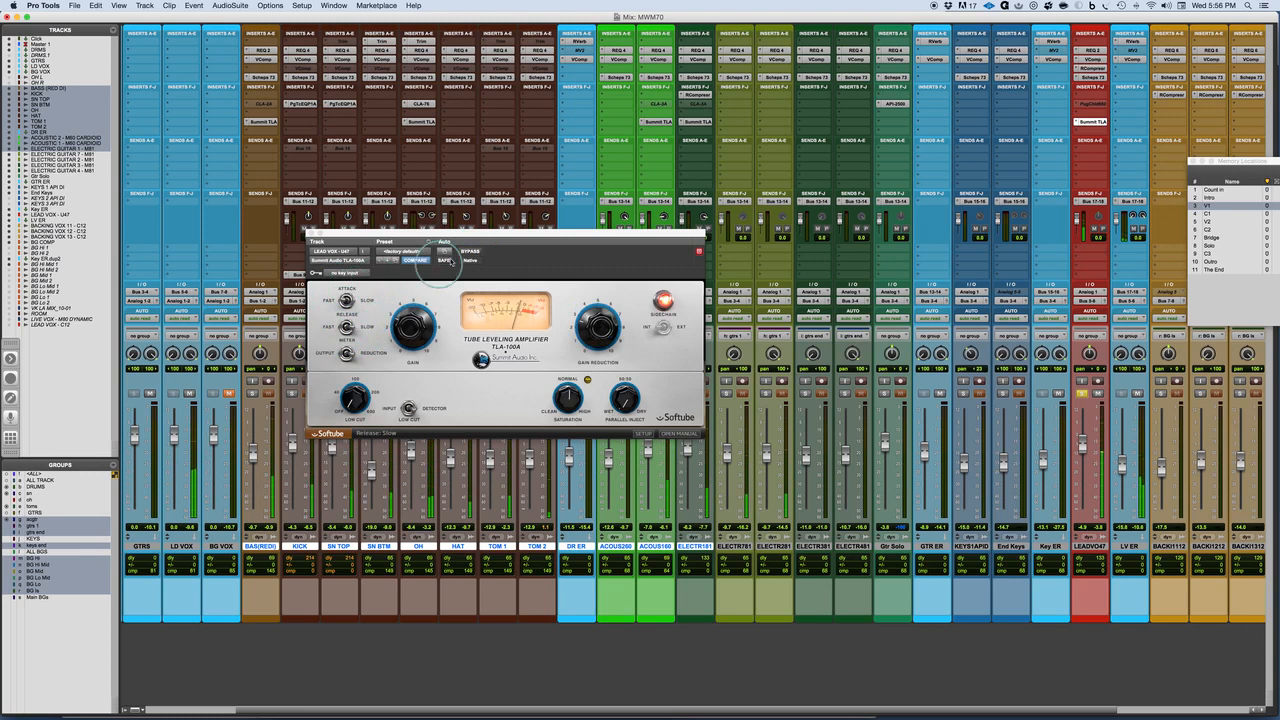
left_click(469, 251)
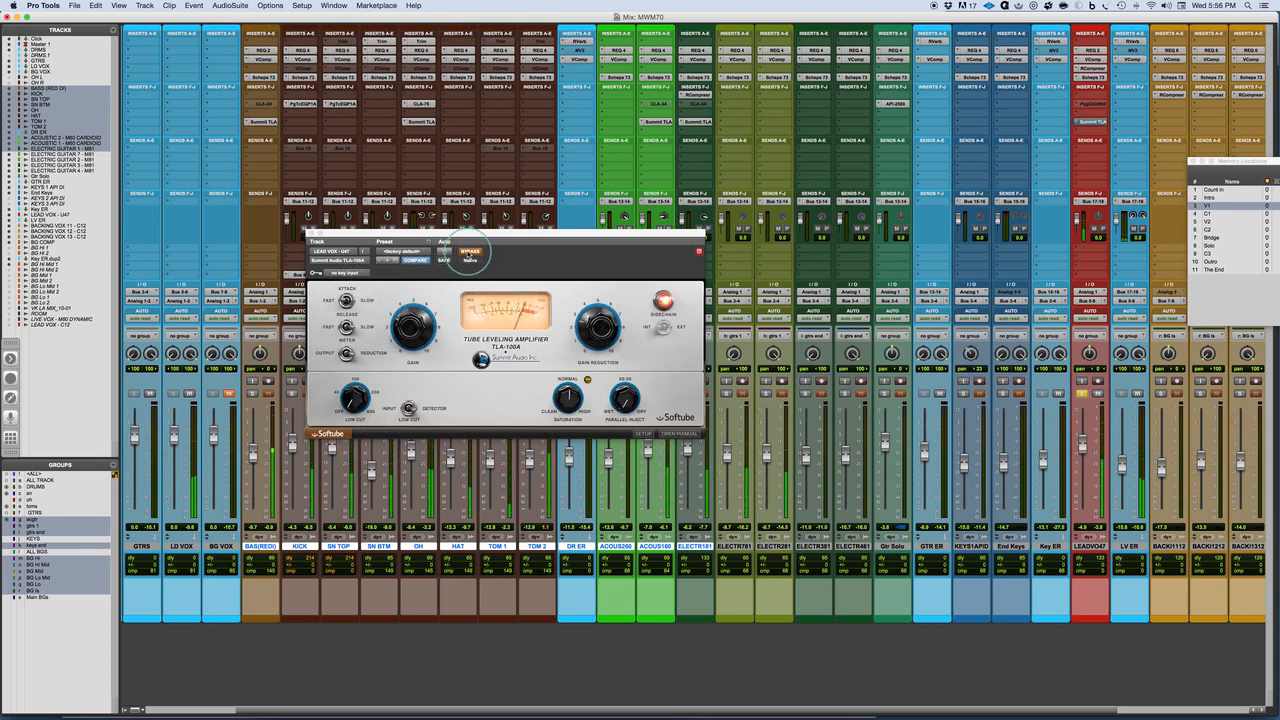
left_click(469, 251)
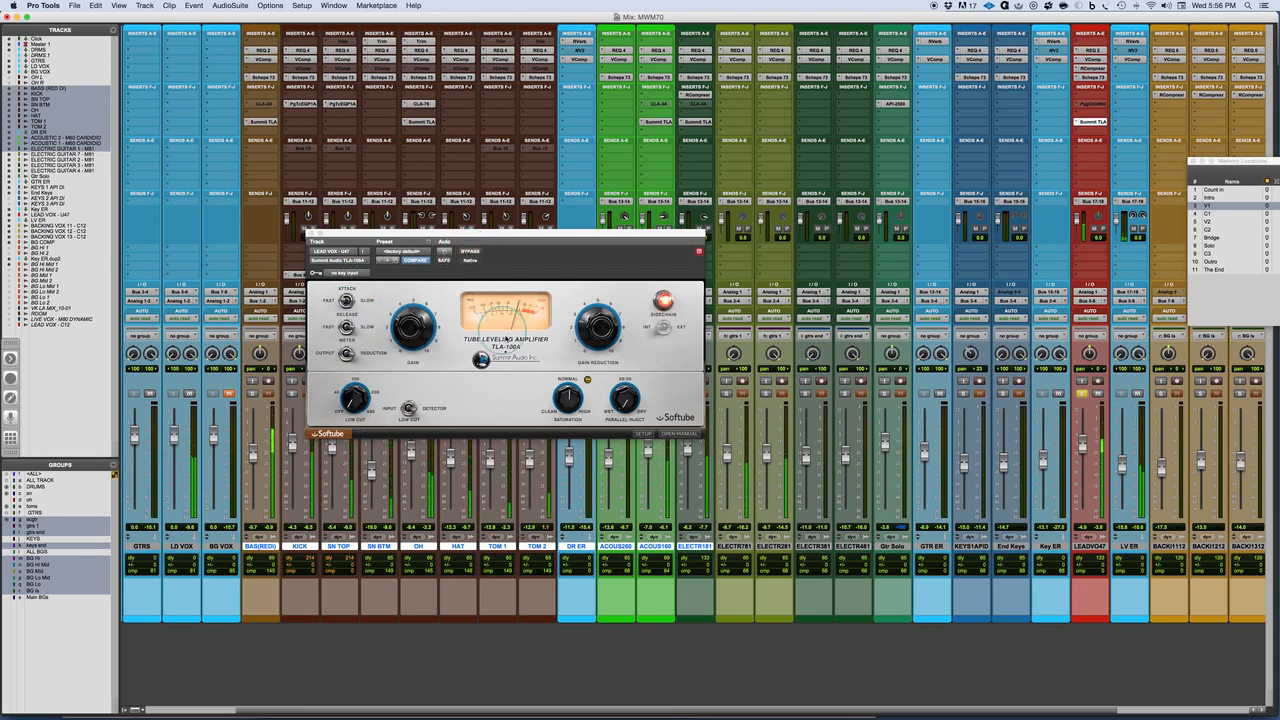
Set the lead vocal compressor's saturation to about 5.2 and its low cut to about 95 Hz, and compare with bypass
left_click_drag(559, 398, 561, 374)
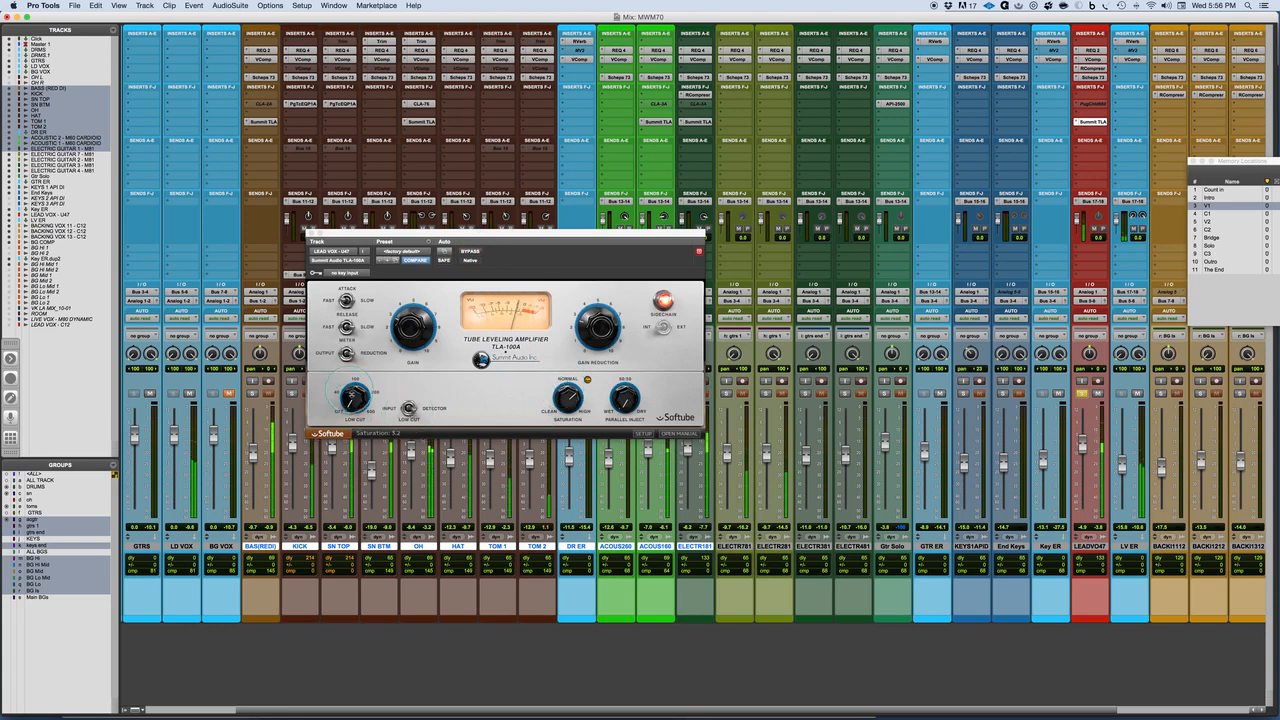
left_click_drag(349, 397, 348, 358)
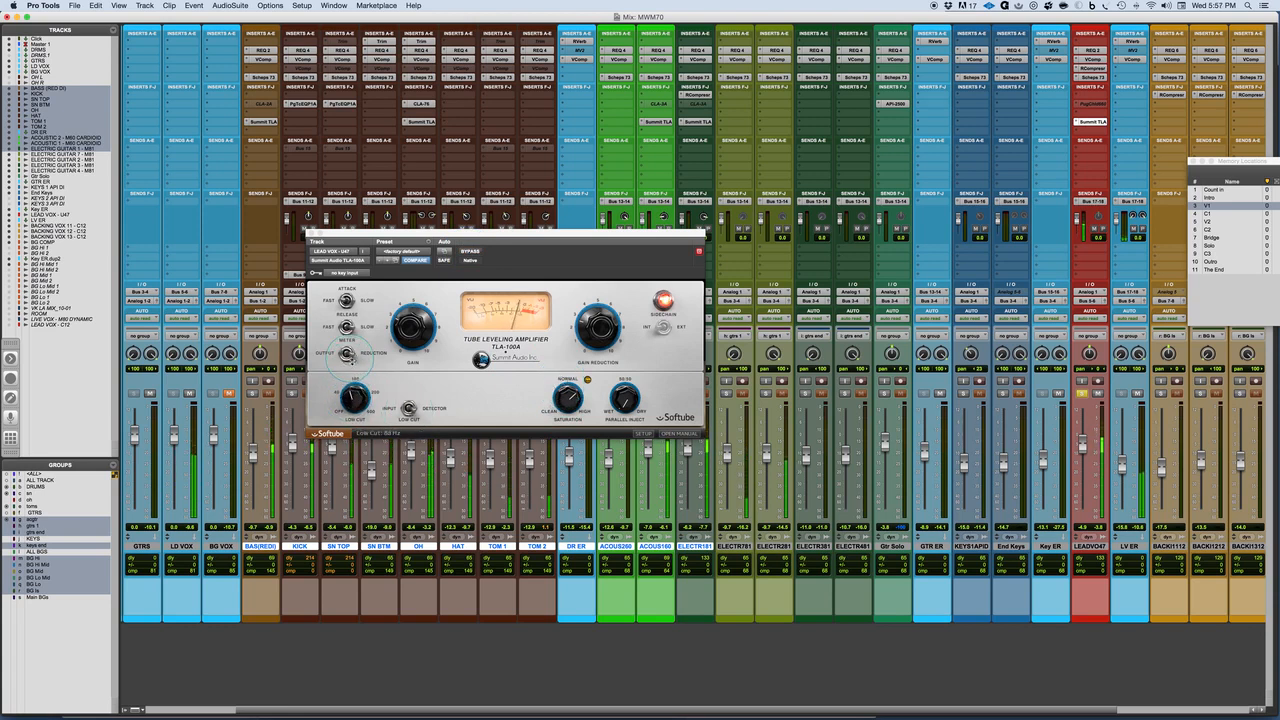
left_click_drag(341, 402, 340, 393)
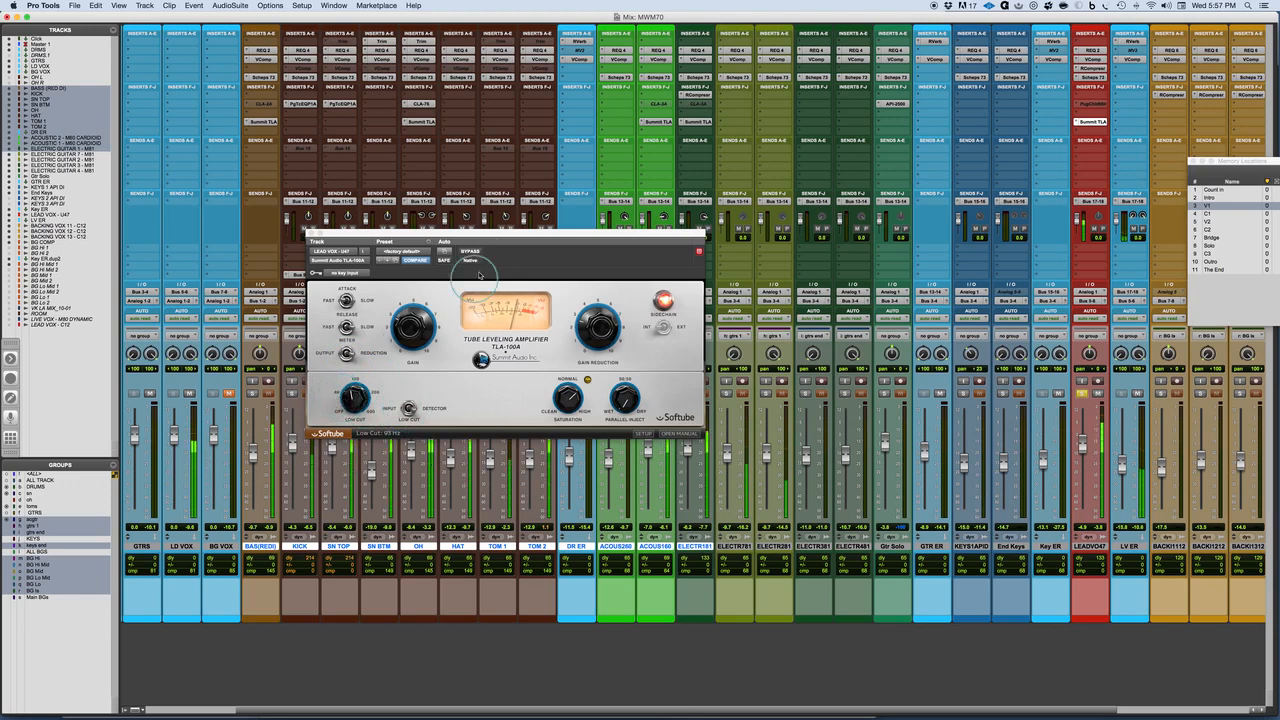
left_click(472, 253)
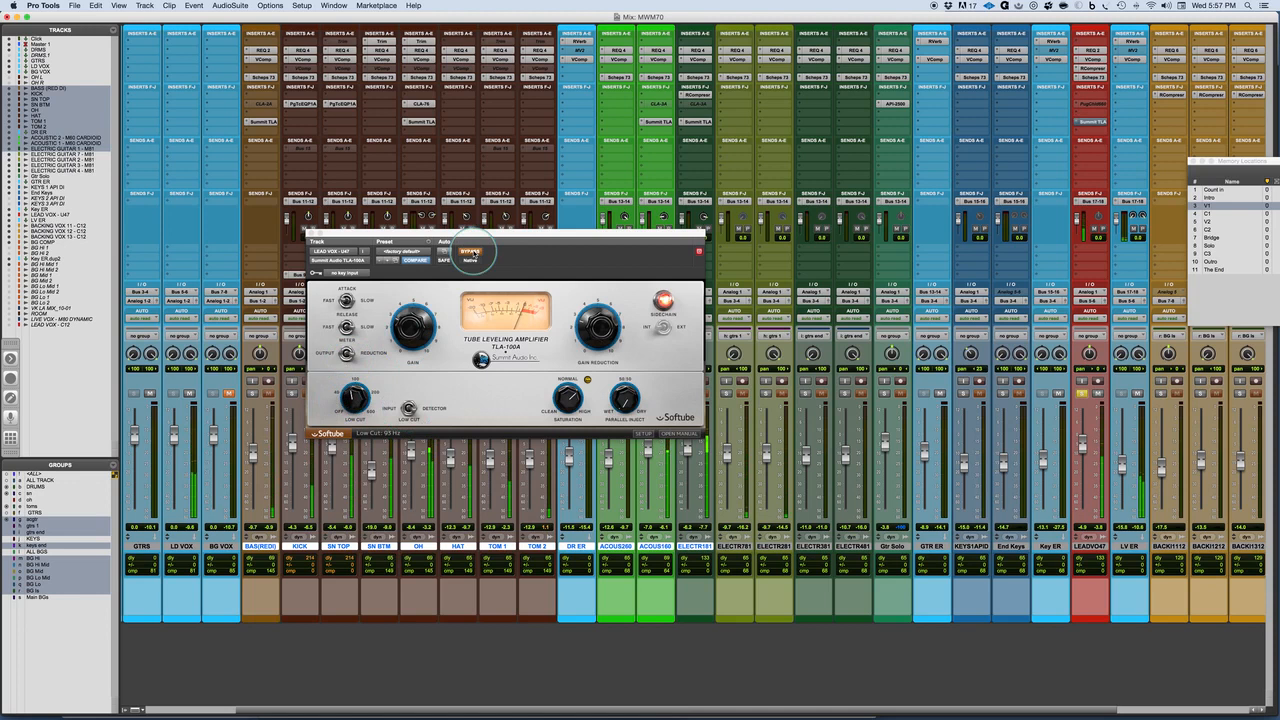
left_click(472, 253)
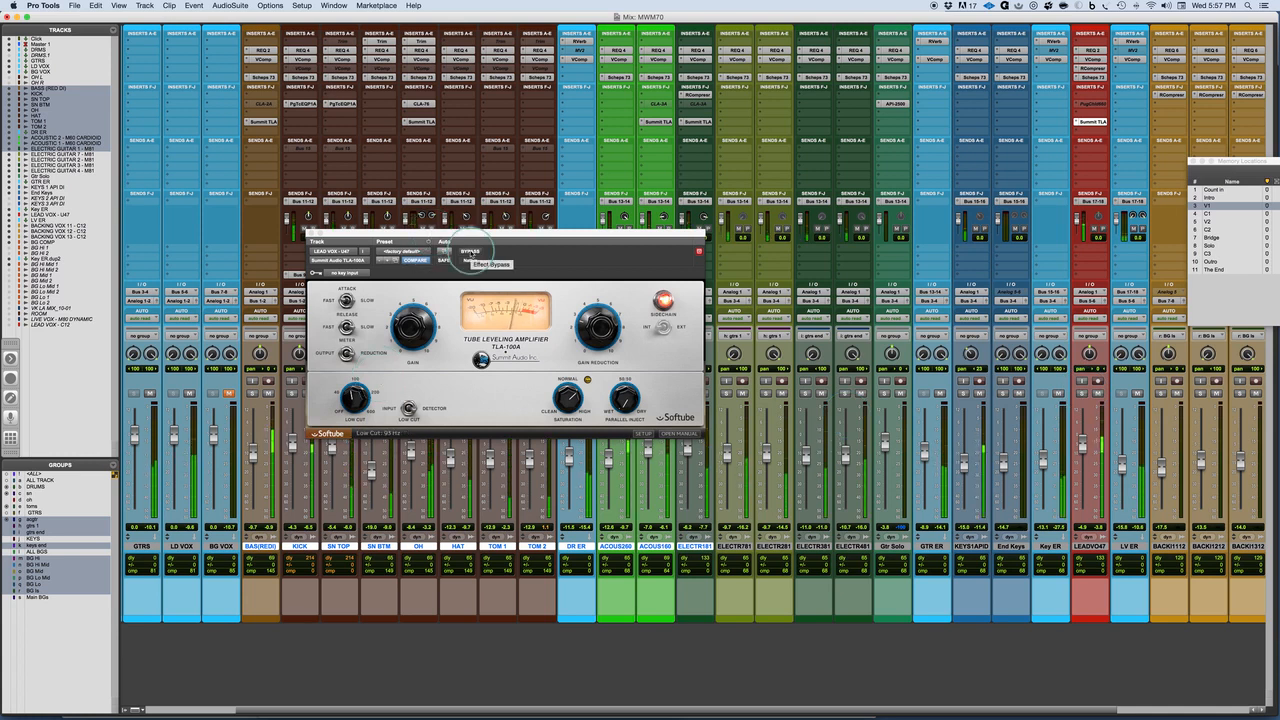
Bypass and re-engage the lead vocal compressor, selecting the tracks from BASS(REDI) through LEADVO47 in between
left_click(469, 252)
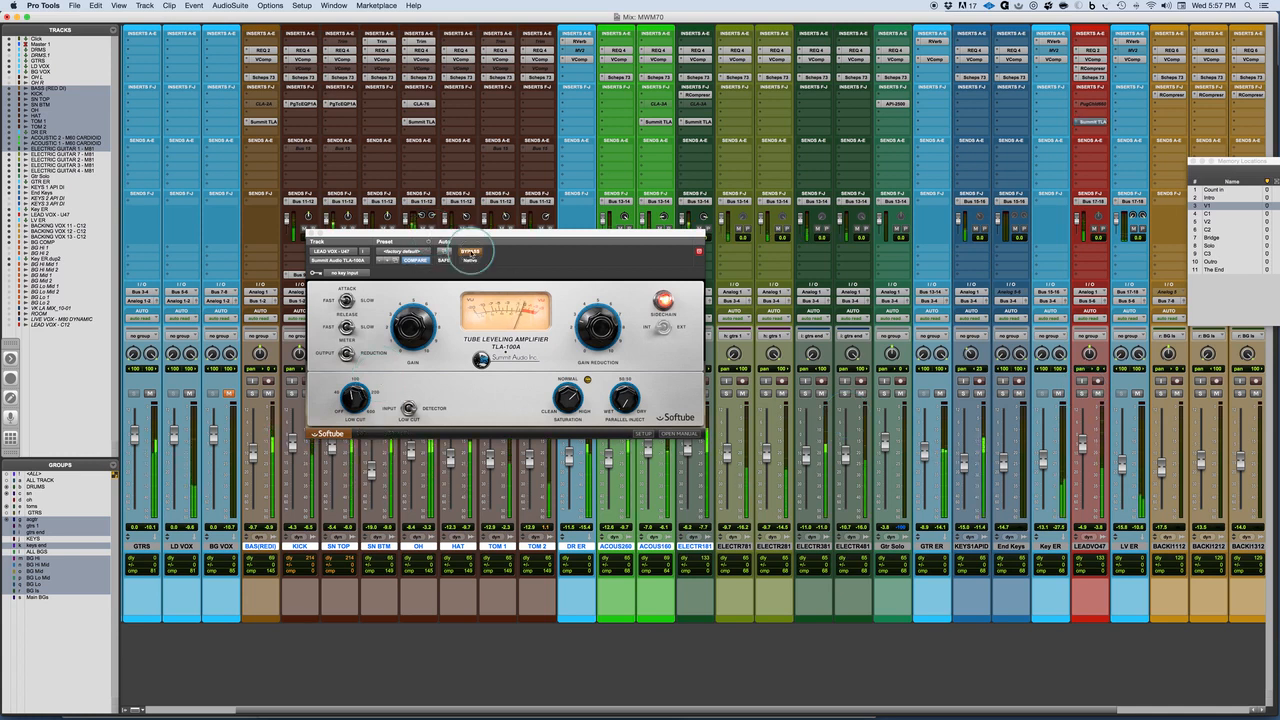
left_click(1089, 547)
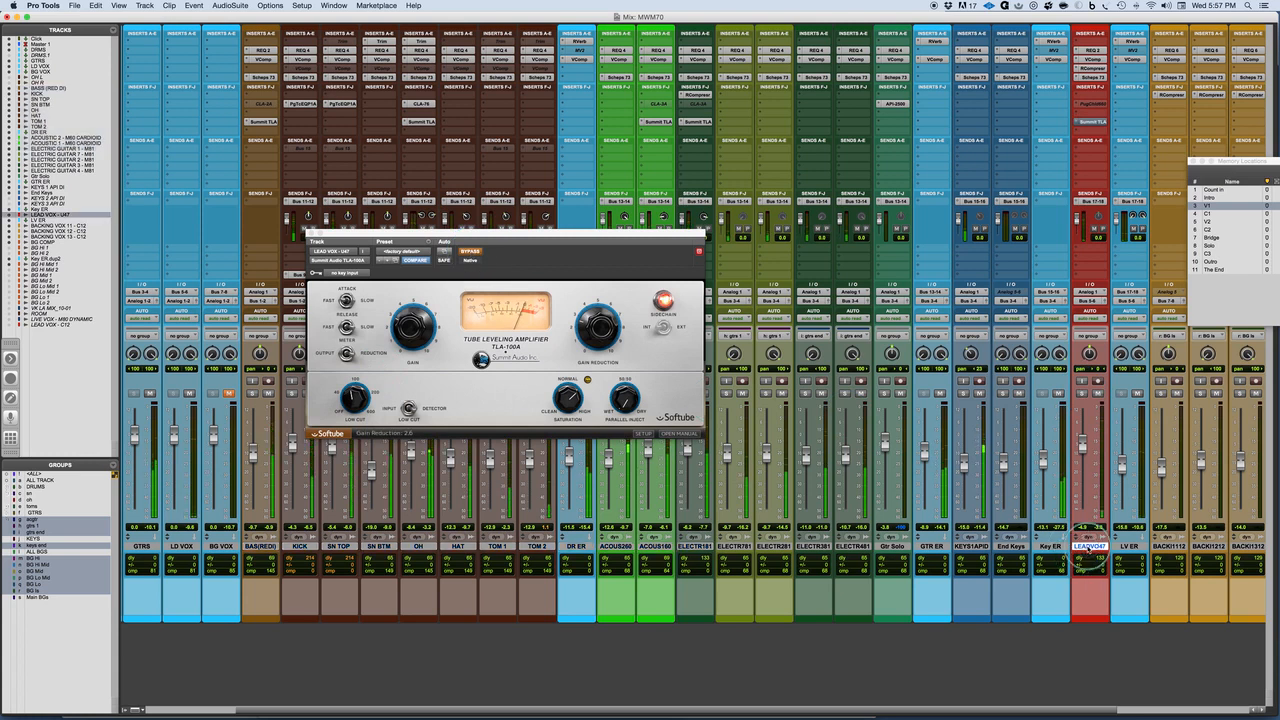
left_click(262, 547, "shift")
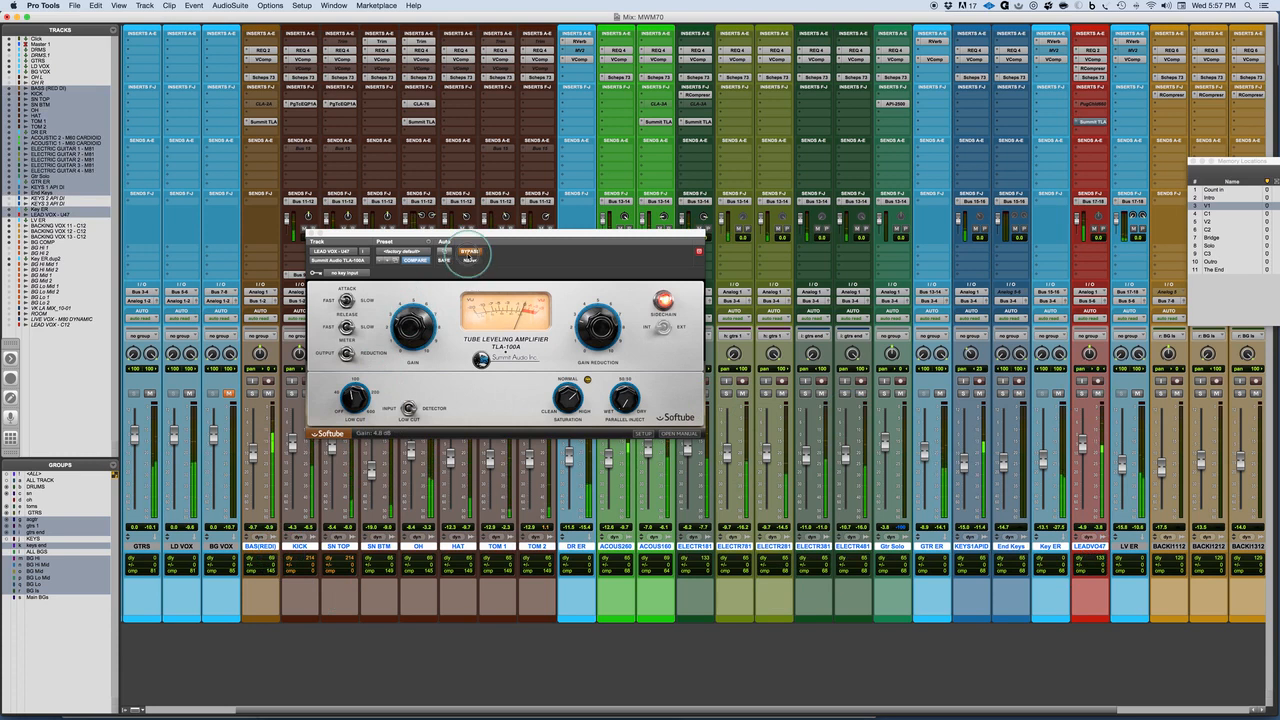
left_click(469, 252)
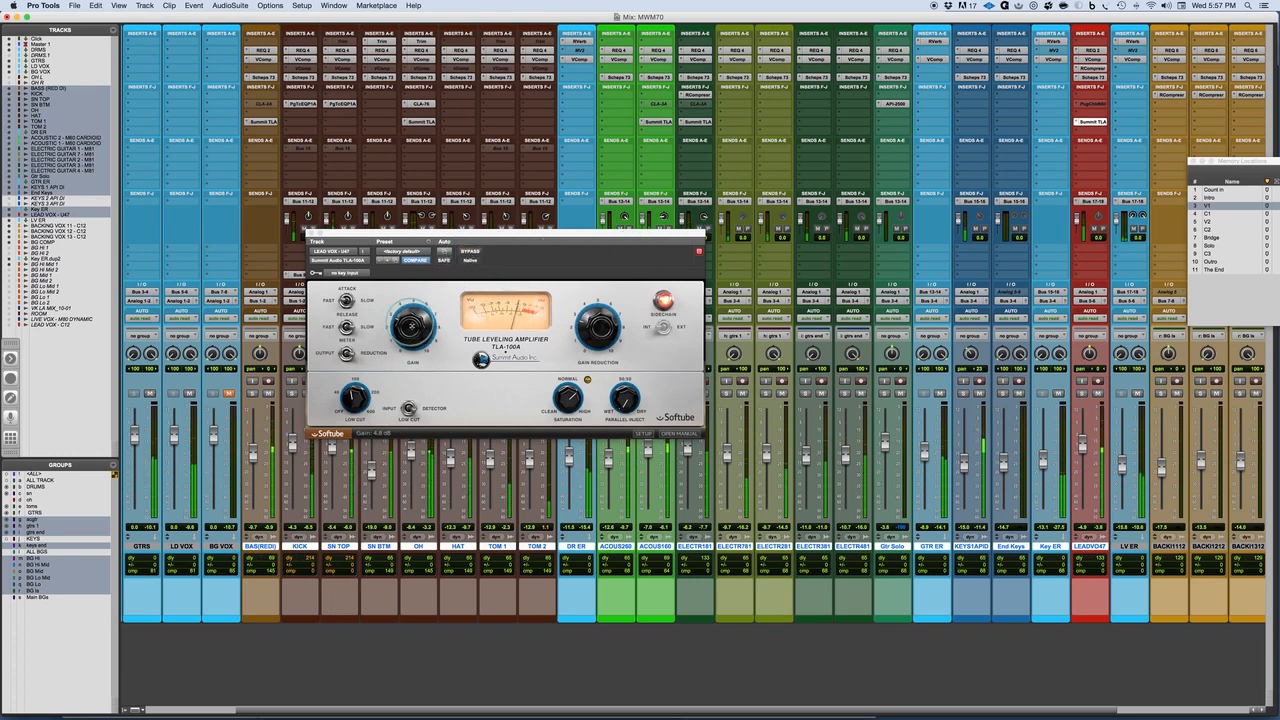
Lower the lead vocal compressor's gain to about 2.4 dB and compare its level with bypass, leaving it engaged
left_click_drag(407, 326, 407, 337)
left_click(469, 252)
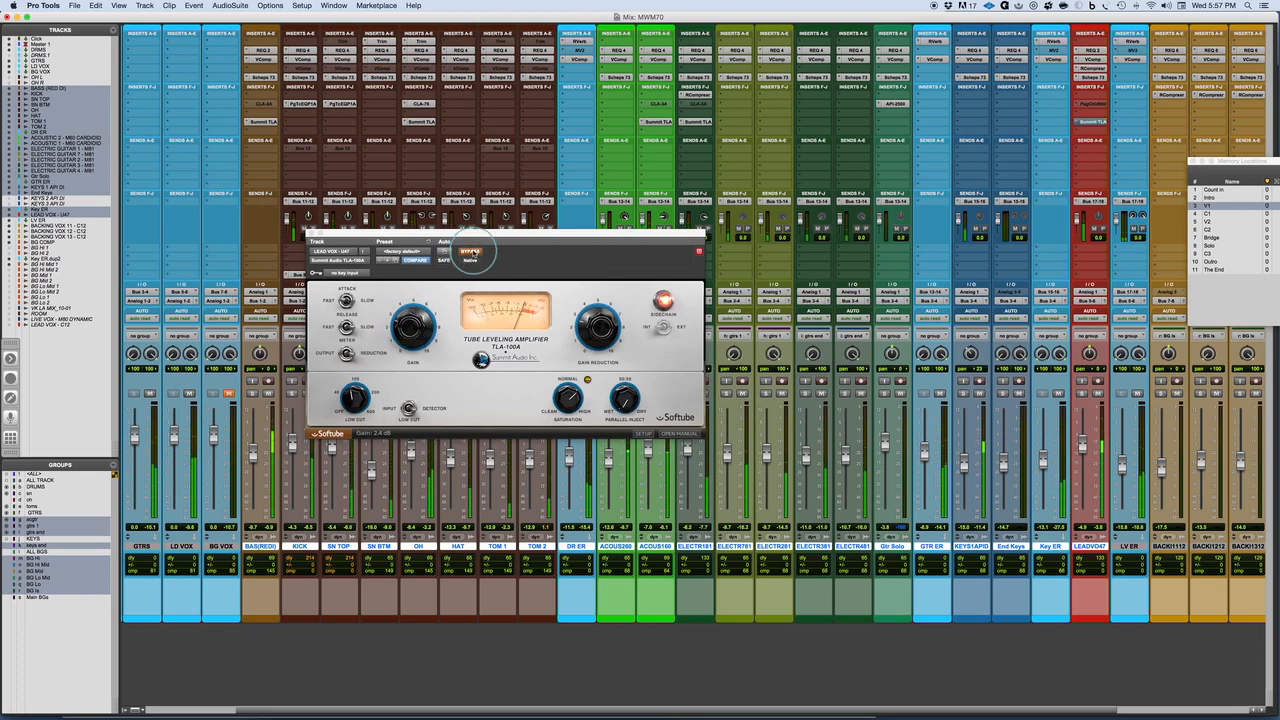
left_click(470, 252)
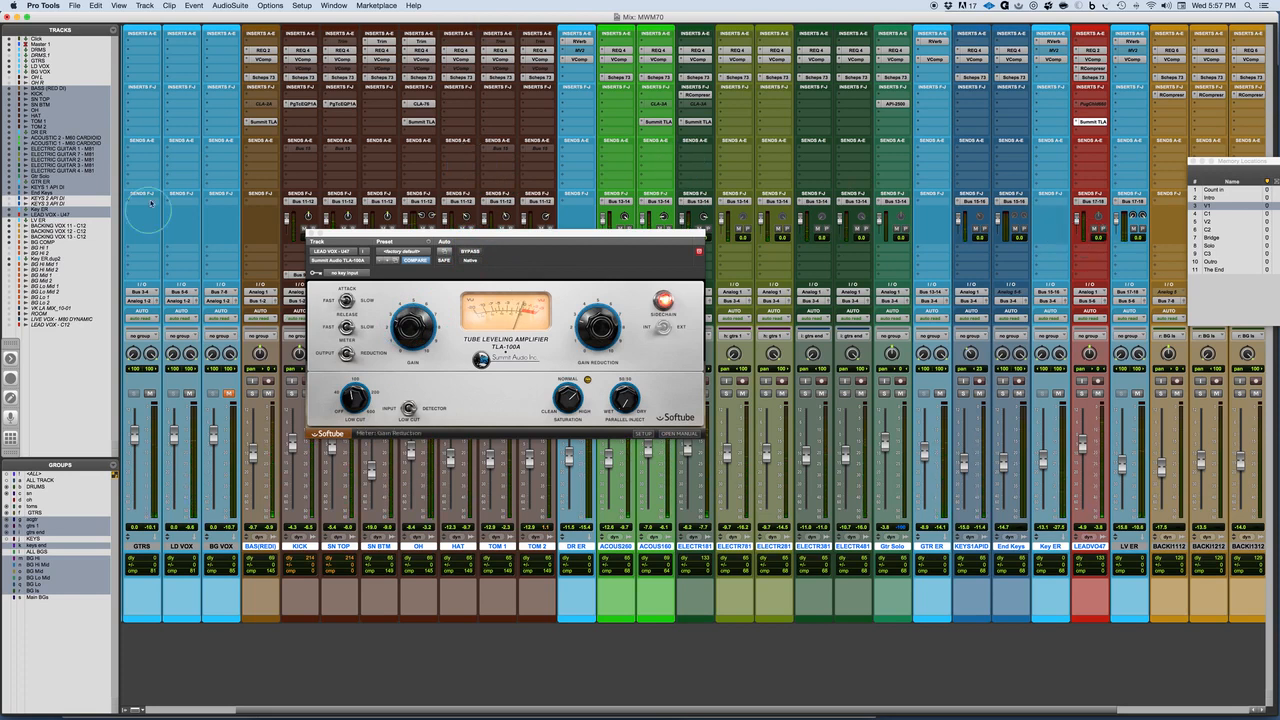
Compare the mix with all the TLA-100A inserts, including the lead vocal's, bypassed and engaged, leave them engaged, and reposition the compressor window
left_click(262, 121, "alt+super")
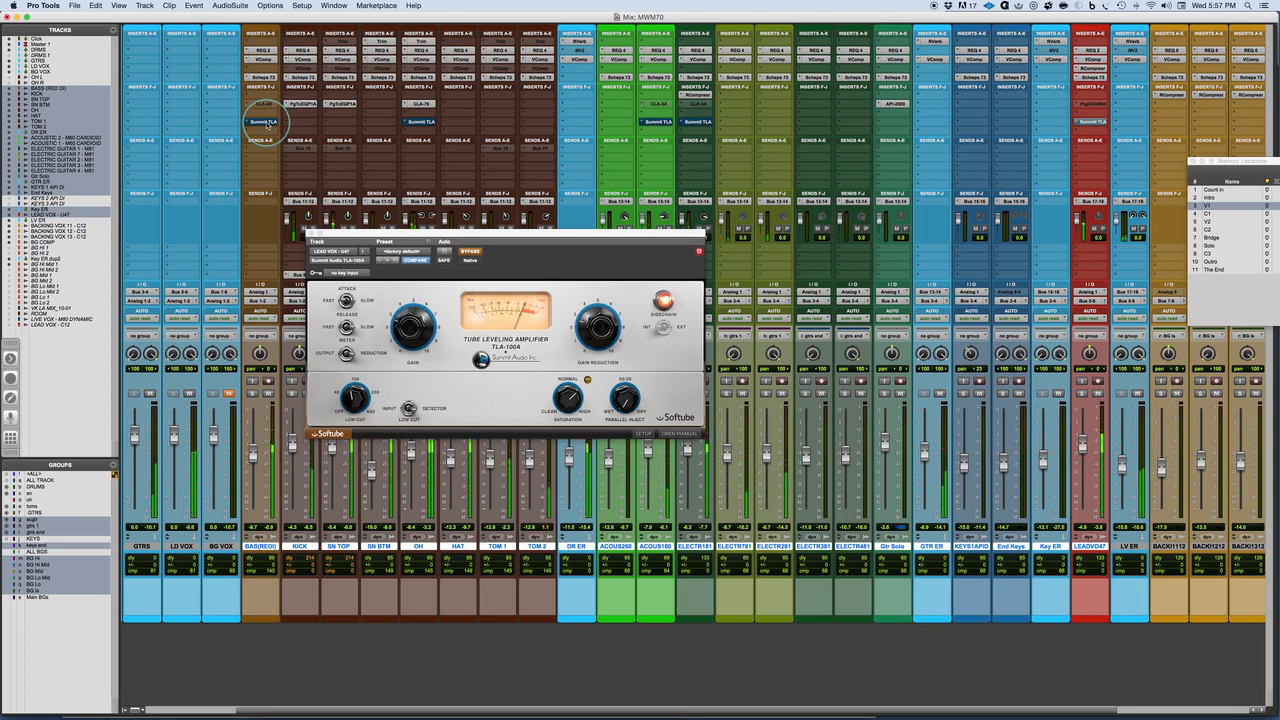
left_click(267, 125, "alt+shift+super")
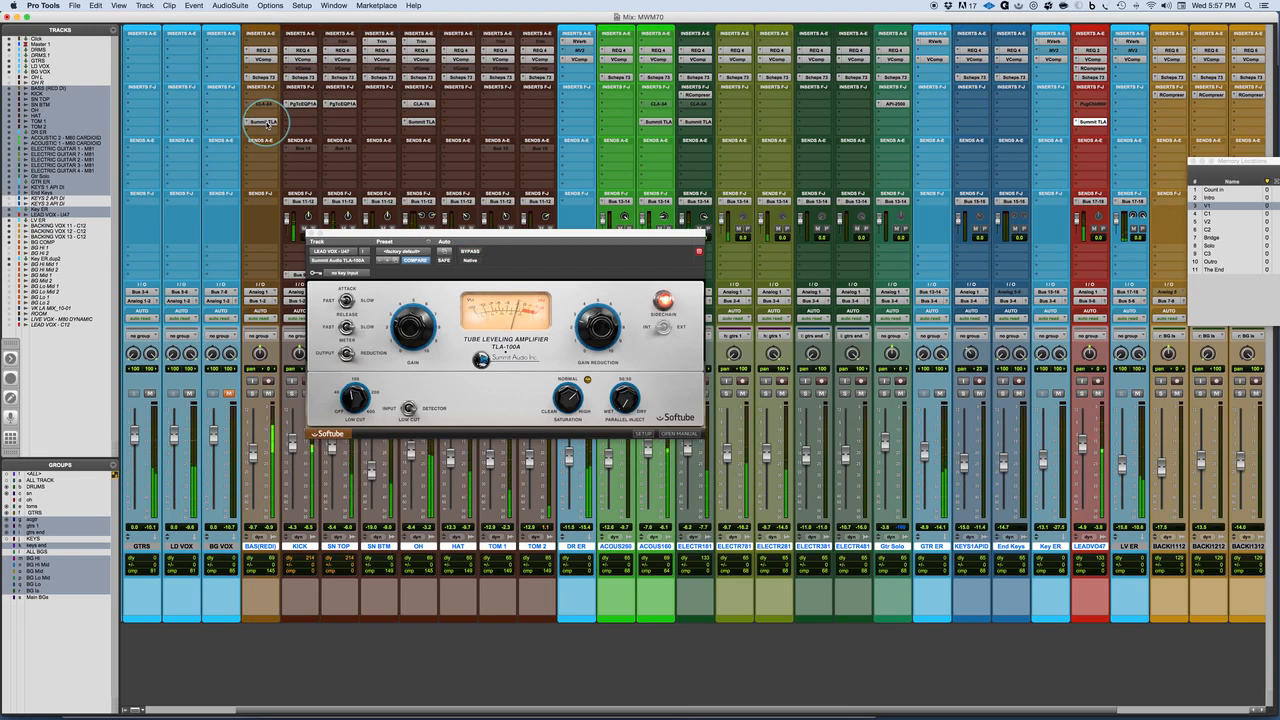
left_click(267, 125, "alt+shift+super")
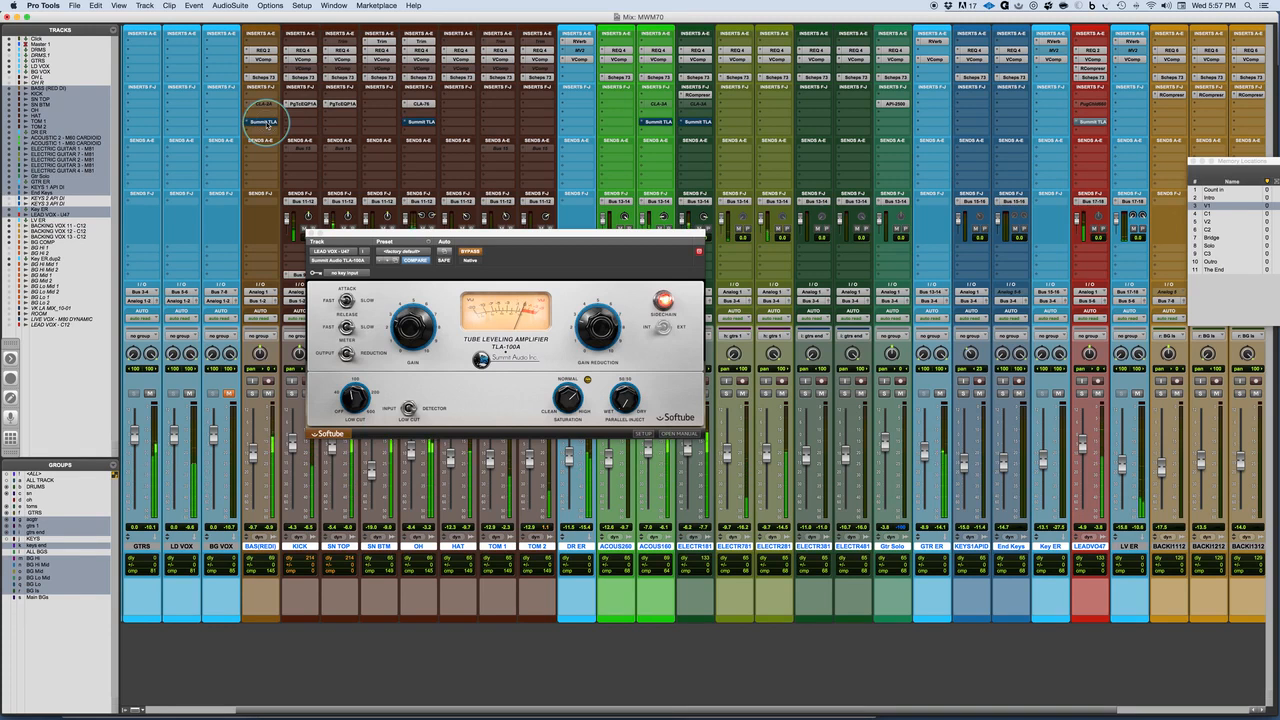
left_click(267, 125, "alt+shift+super")
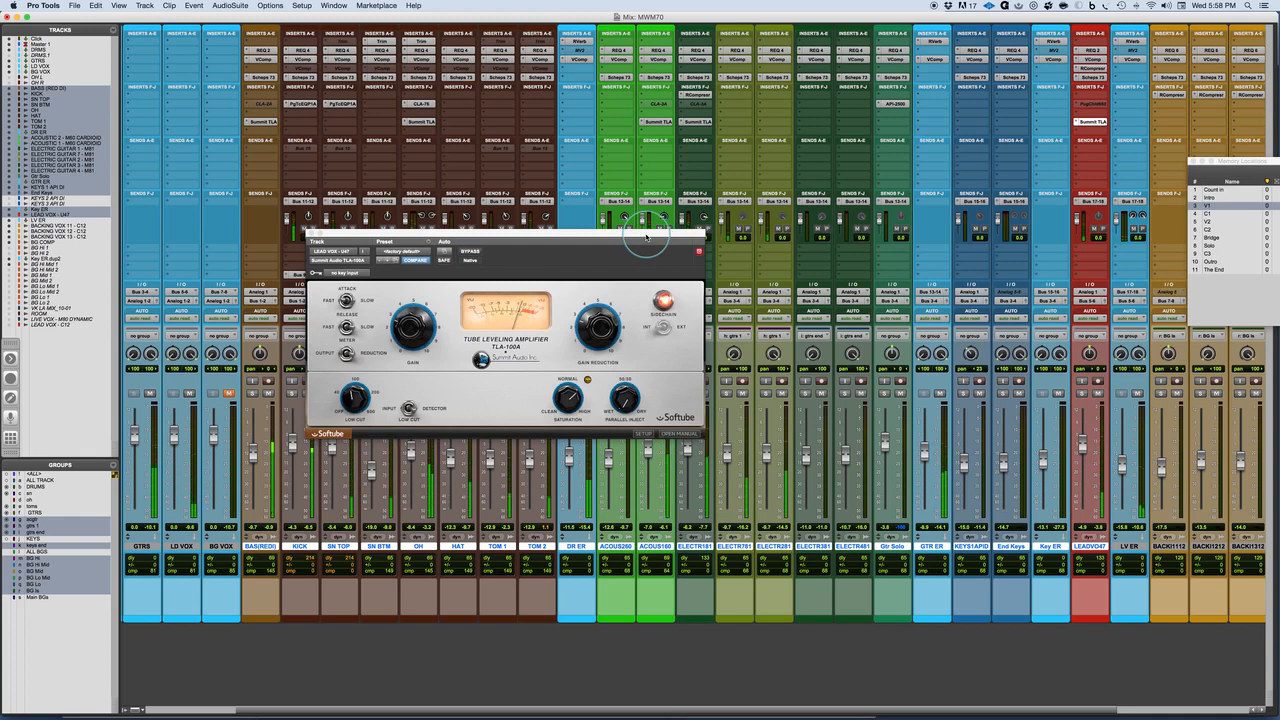
left_click_drag(610, 238, 729, 219)
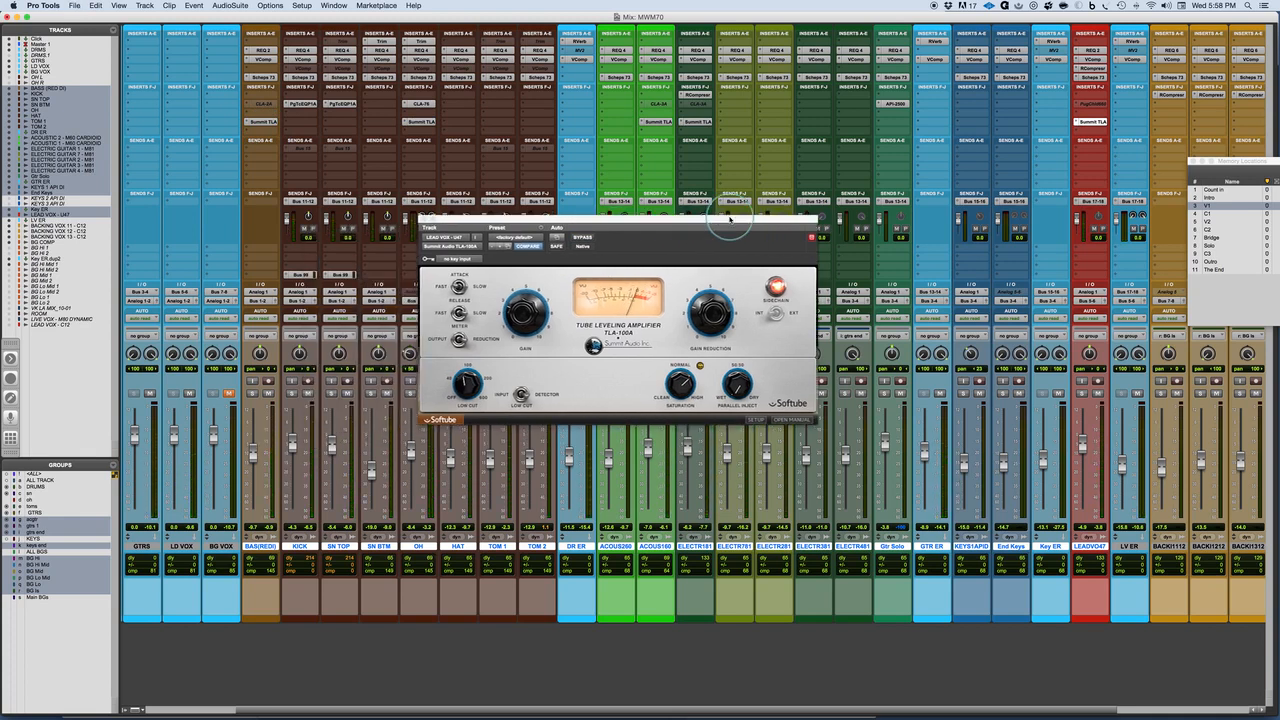